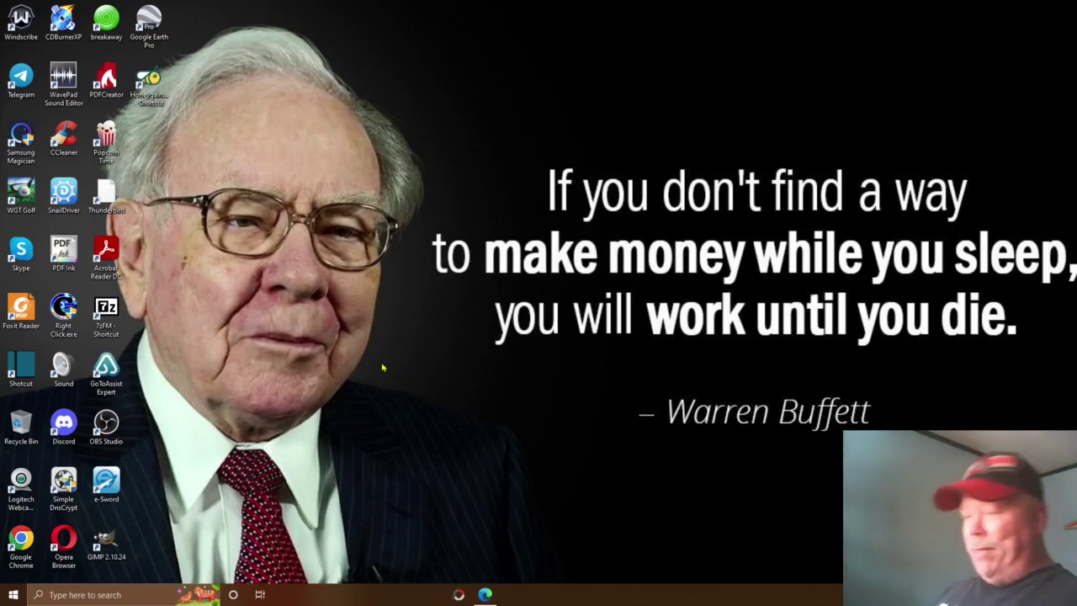
Step: Switch to Microsoft Edge and show the Affiliate Marketplace heading on the ClickBank page
left_click(485, 595)
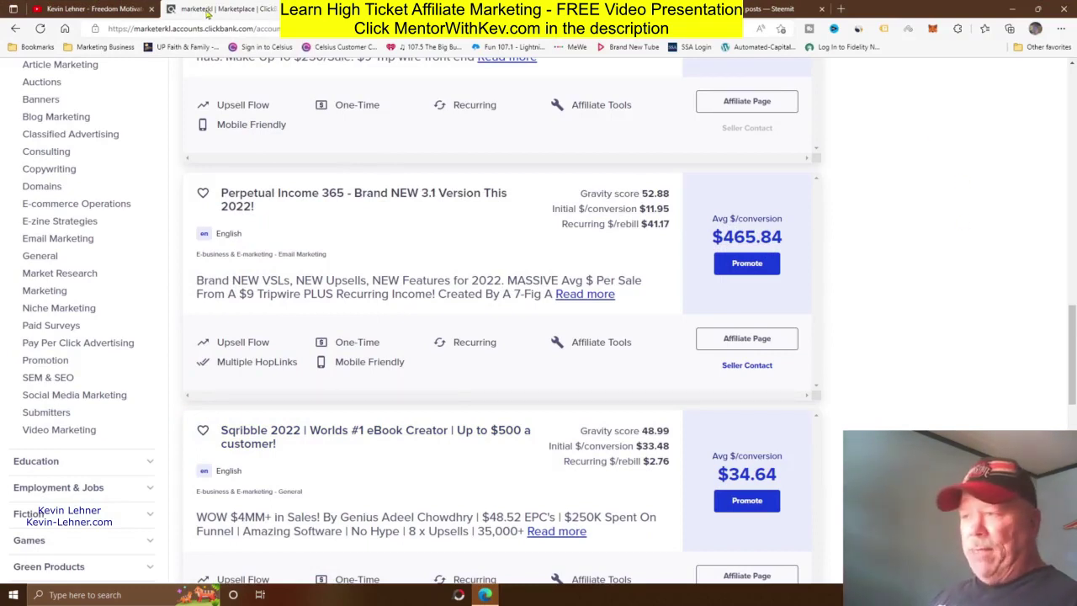
left_click_drag(253, 28, 203, 29)
left_click(1007, 268)
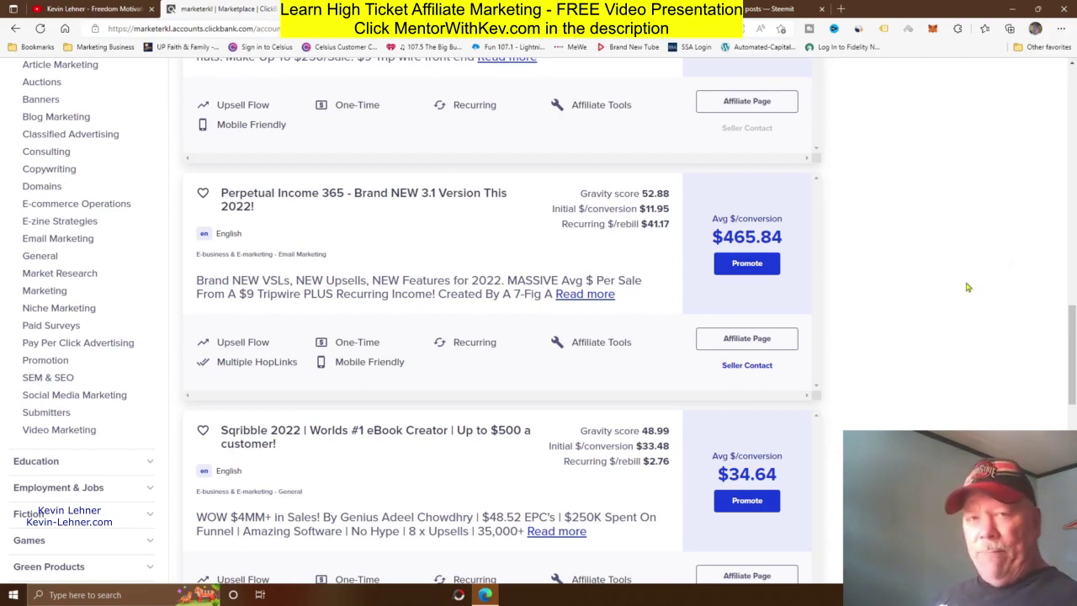
scroll(968, 290, "up", 15)
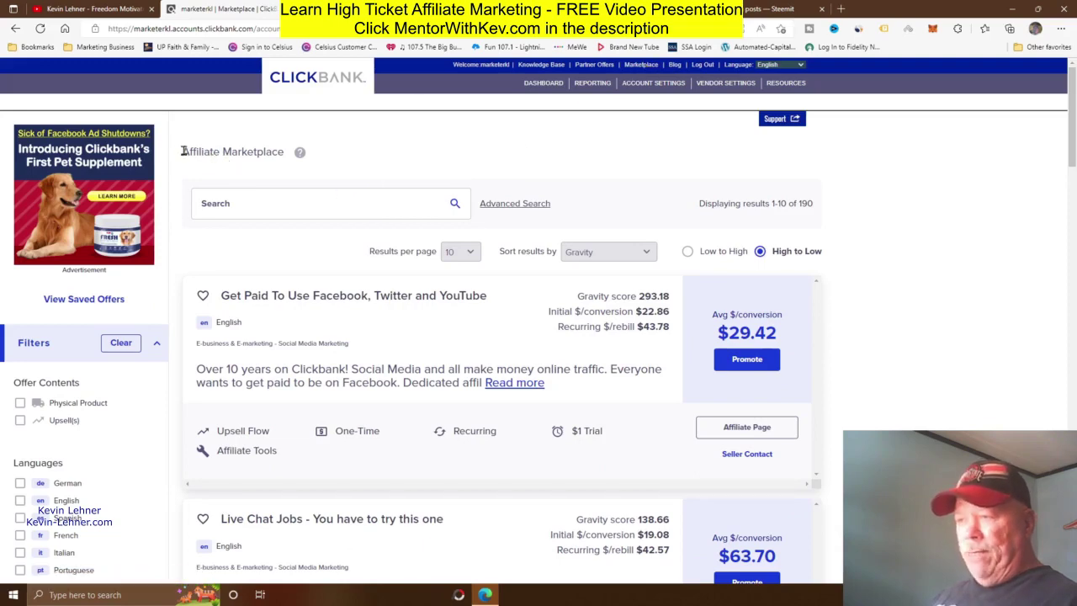
left_click_drag(183, 150, 284, 151)
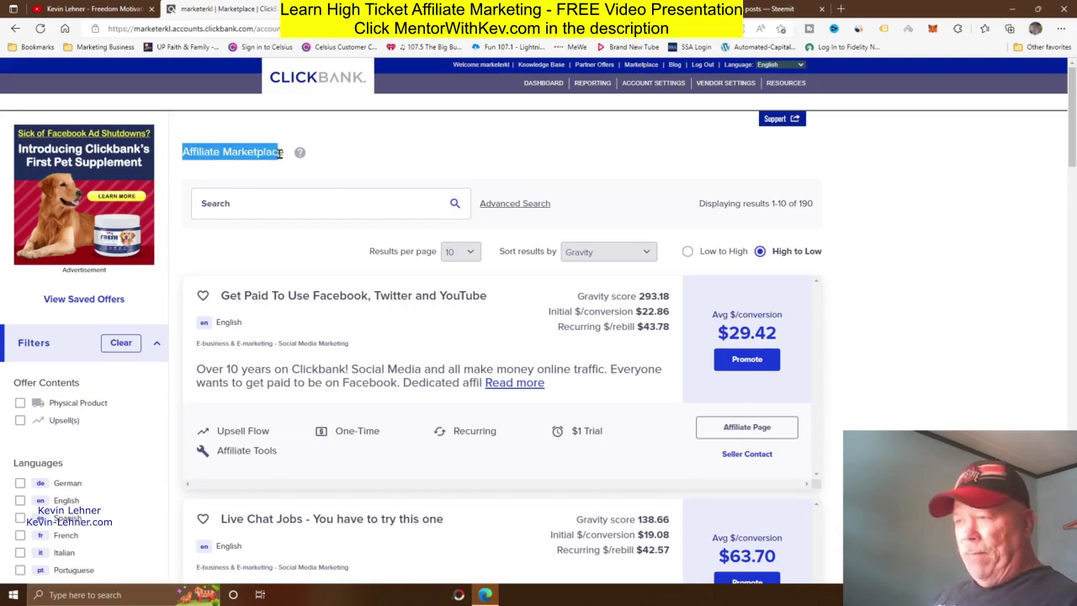
left_click(1021, 338)
Step: Look through the ClickBank E-Business & E-Marketing offers and their category list, through to the Perpetual Income 365 listing
scroll(1002, 291, "down", 3)
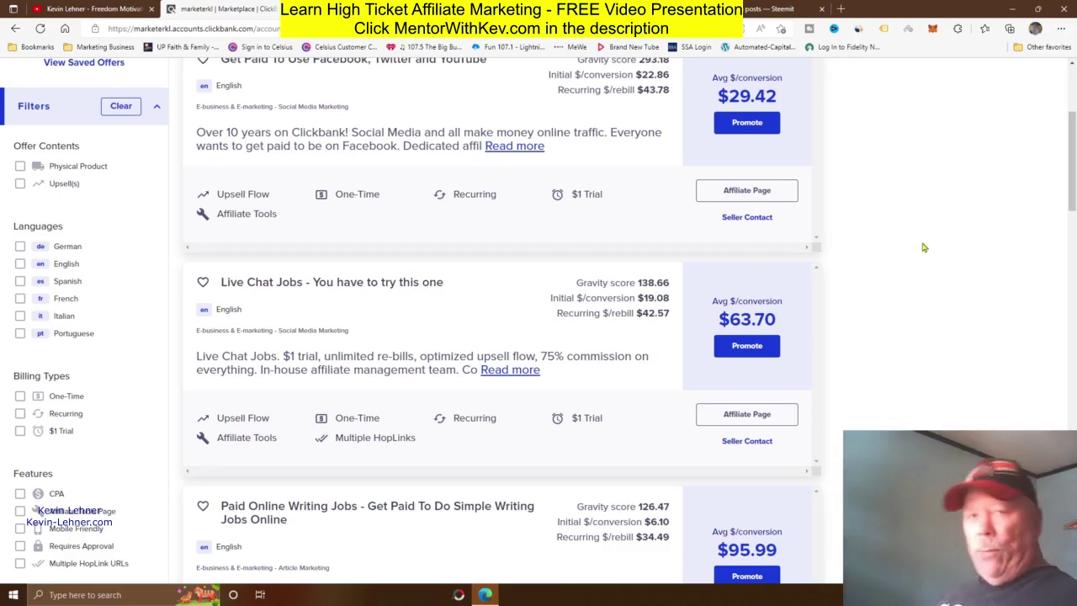
scroll(922, 248, "down", 6)
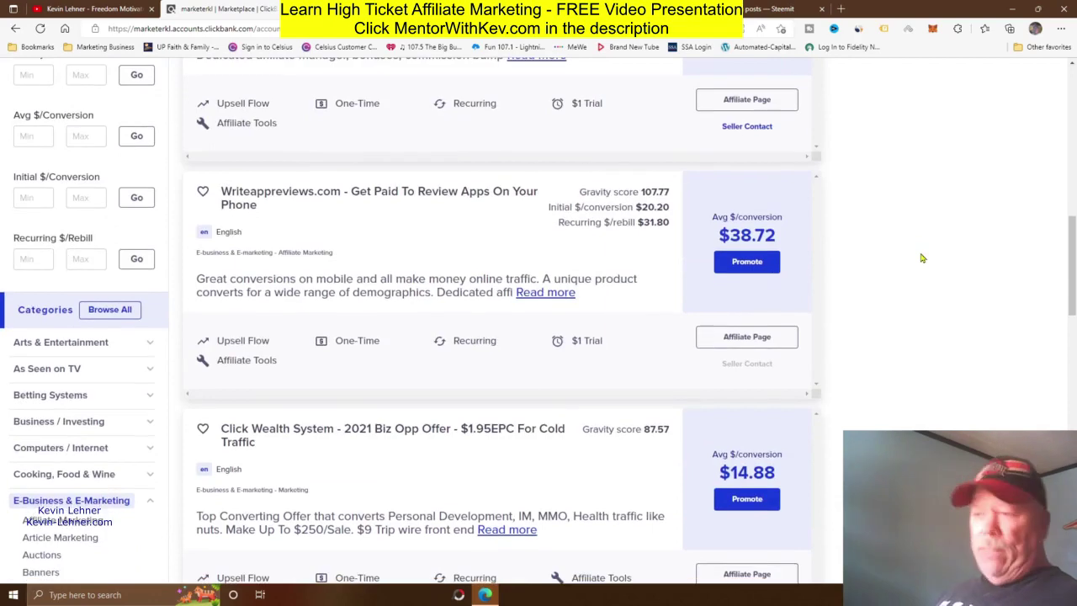
scroll(923, 258, "down", 3)
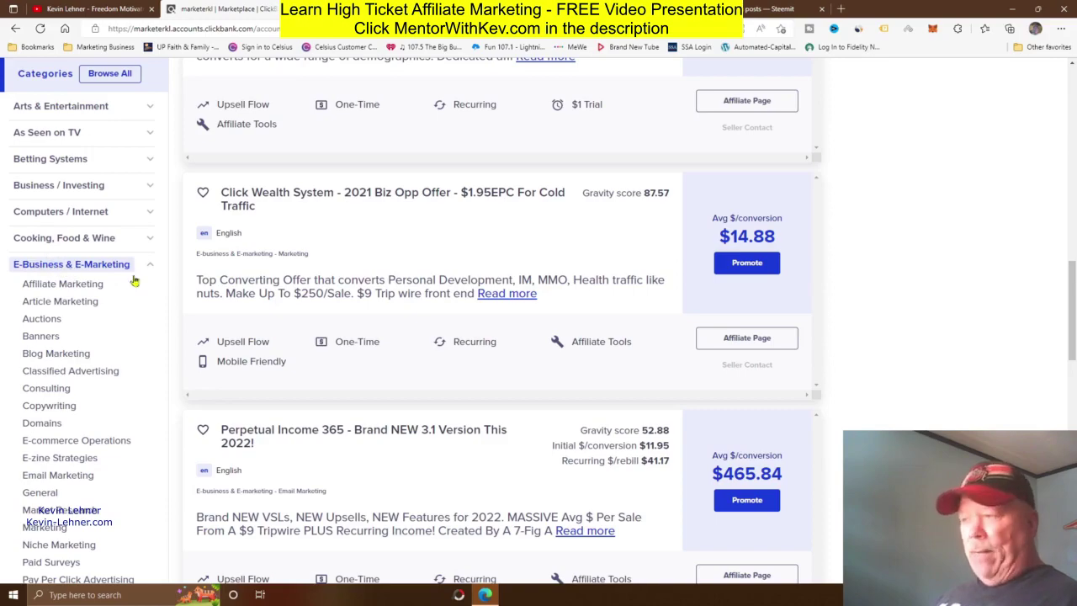
scroll(993, 425, "up", 10)
scroll(1018, 372, "up", 3)
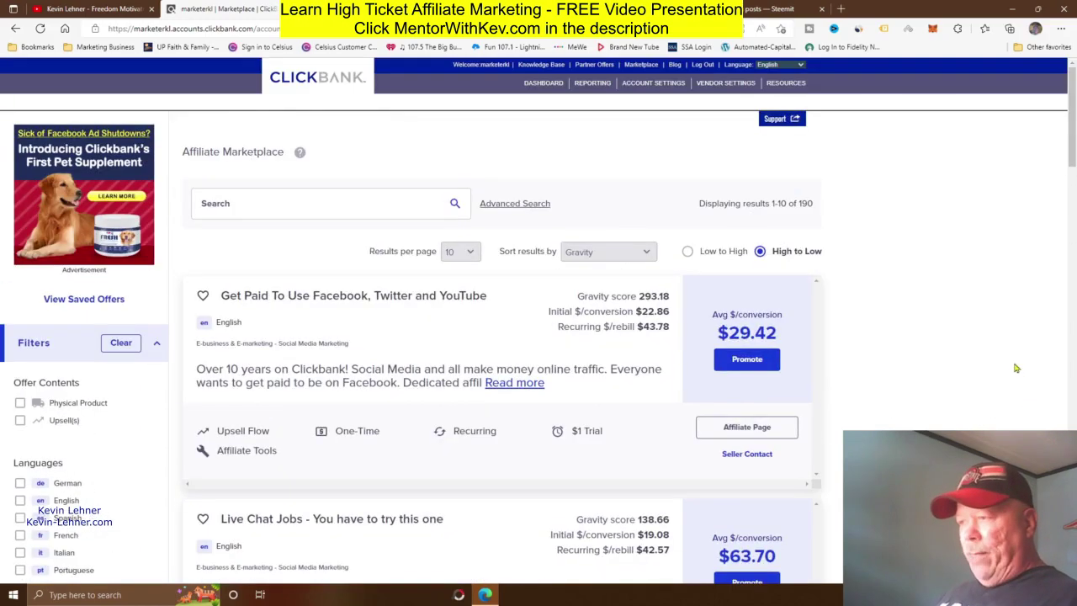
scroll(916, 332, "down", 3)
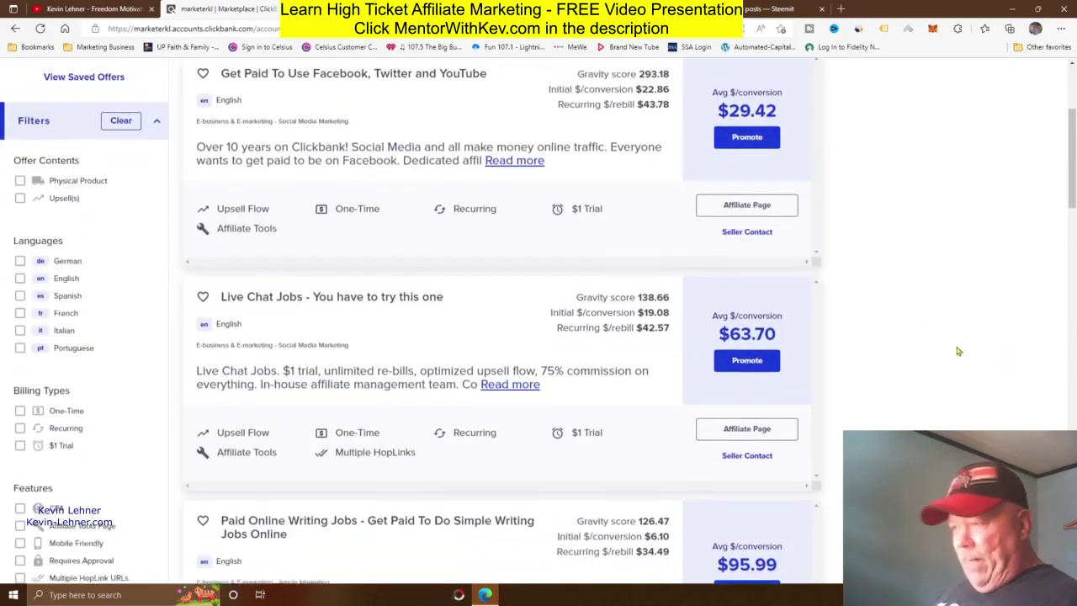
scroll(916, 331, "down", 6)
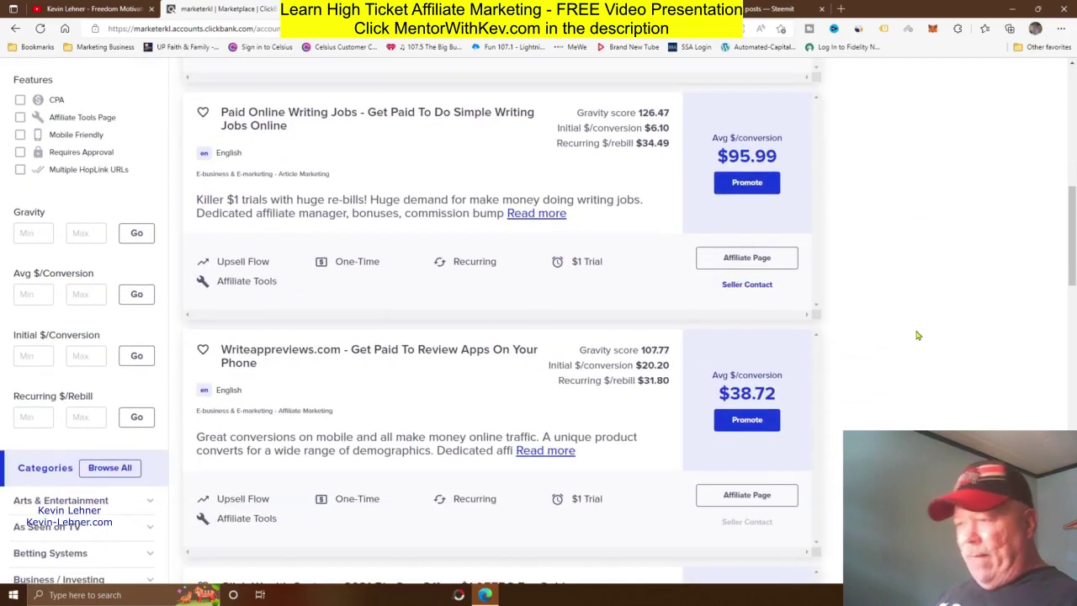
scroll(918, 338, "down", 5)
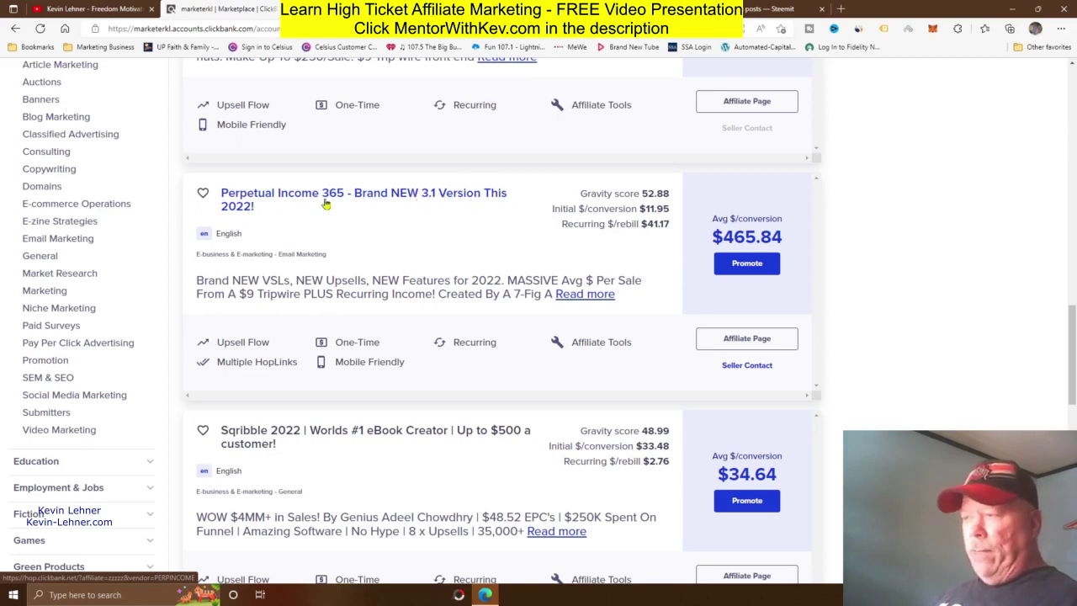
Step: Open the Perpetual Income 365 offer's sales page and review its video and sign-up form
left_click(368, 196)
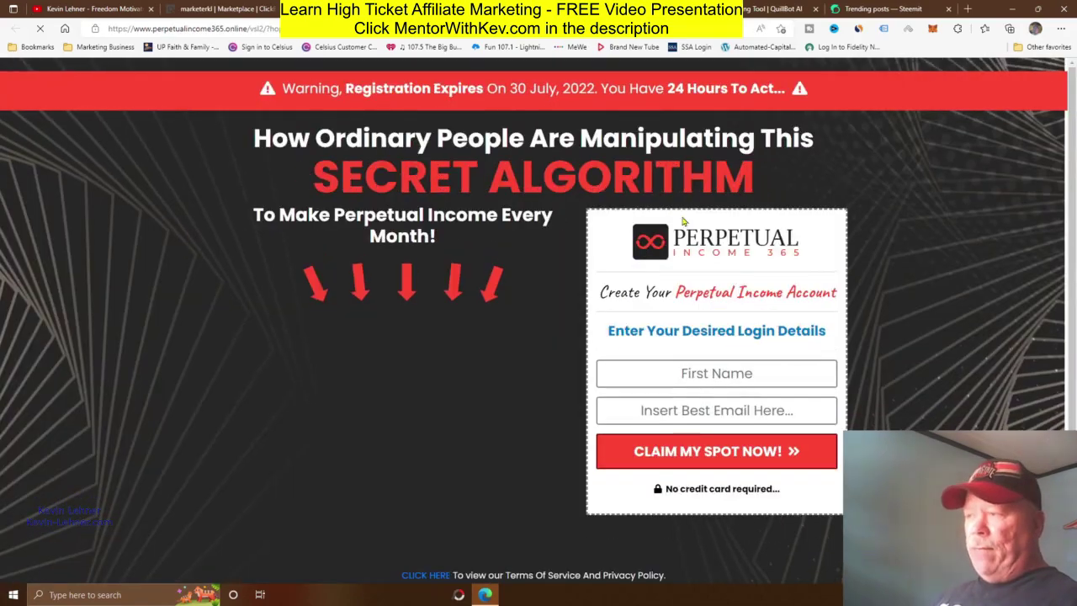
scroll(933, 325, "down", 1)
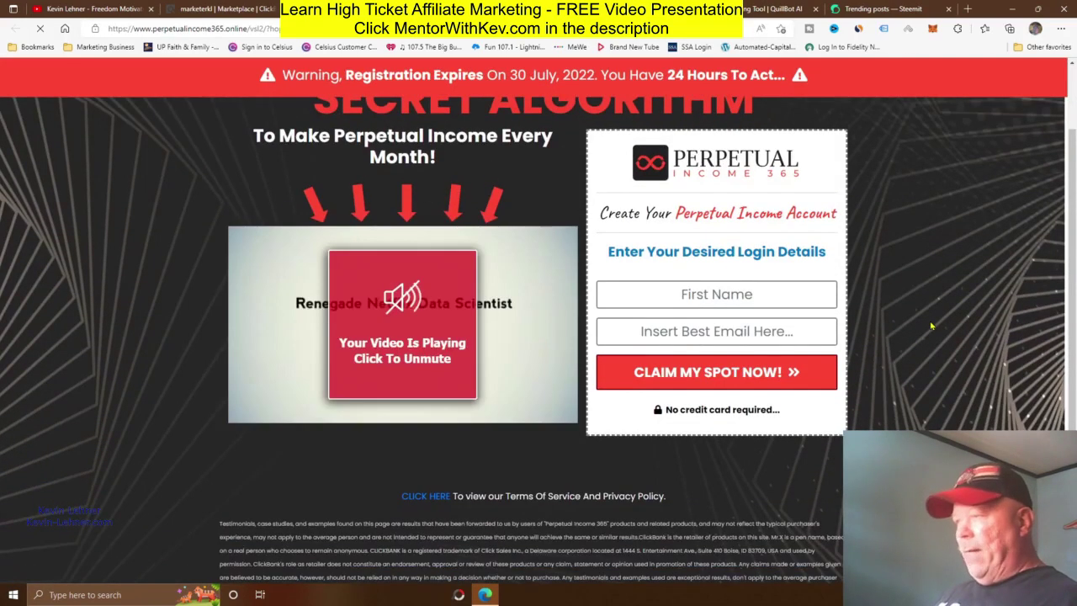
scroll(937, 324, "up", 1)
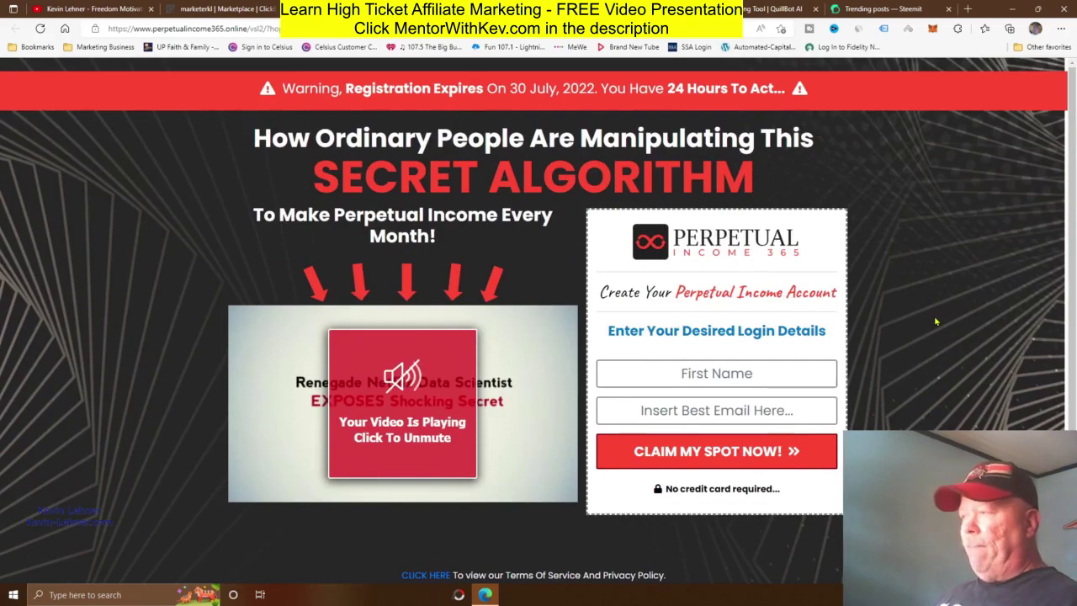
scroll(935, 319, "down", 1)
scroll(935, 320, "up", 1)
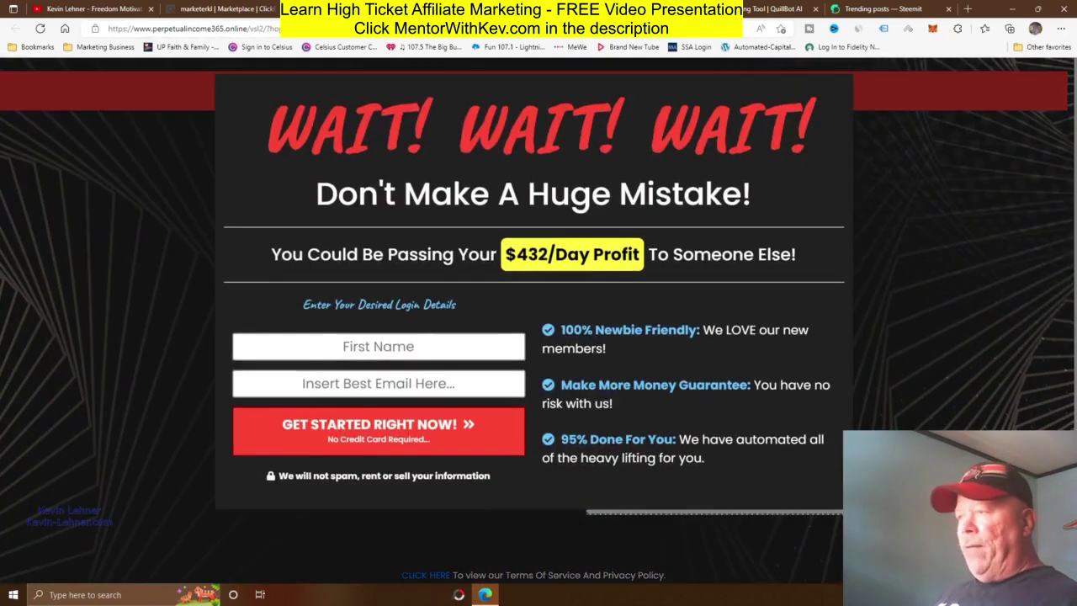
Step: Return to the ClickBank marketplace and examine the average earnings per conversion of the Perpetual Income 365 offer
left_click(223, 8)
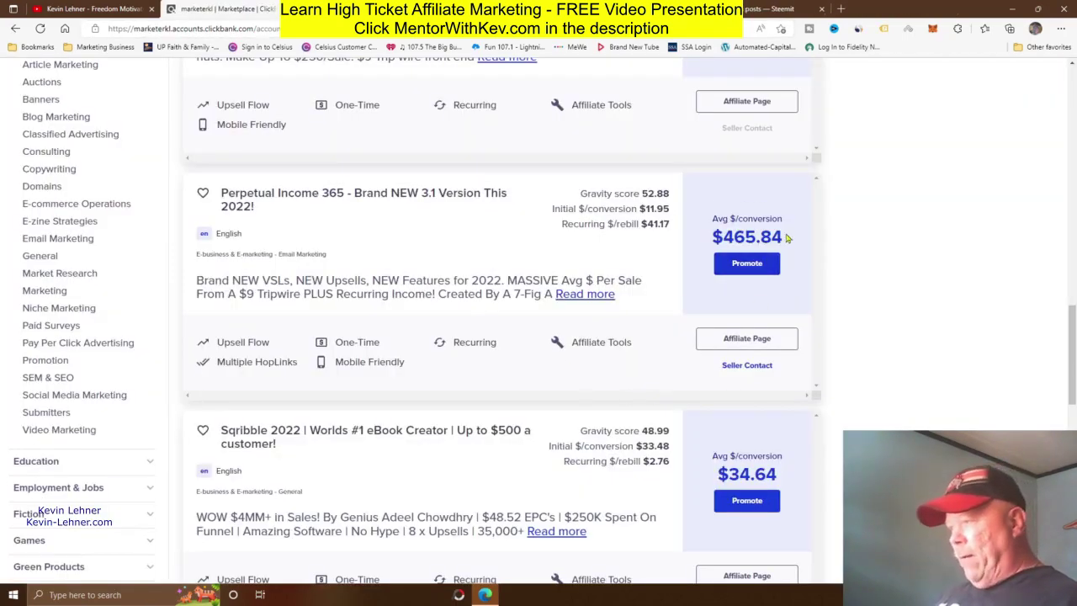
left_click_drag(790, 238, 724, 239)
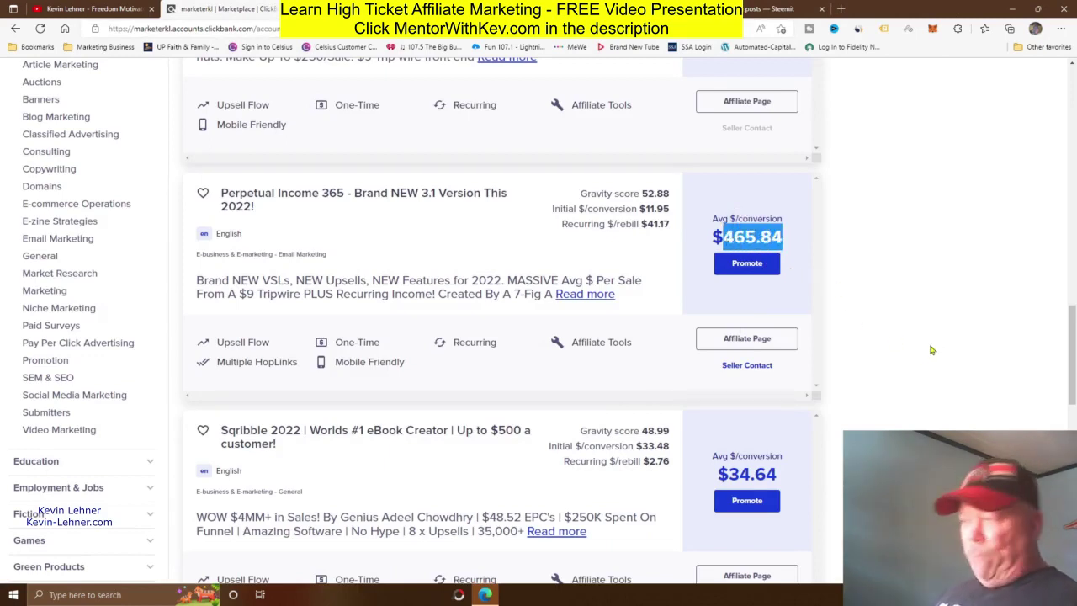
left_click(873, 301)
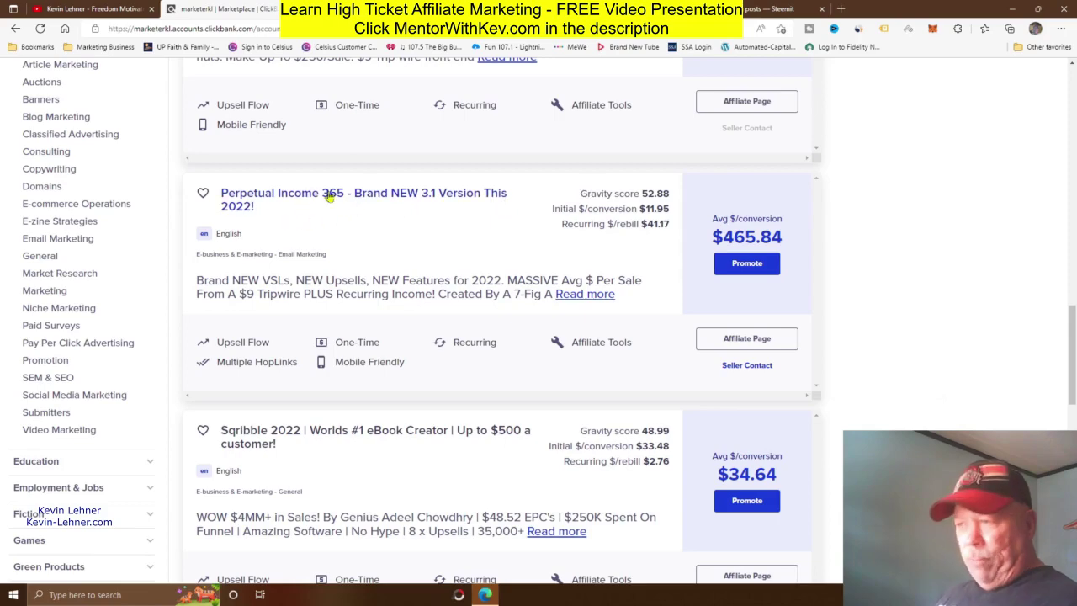
scroll(330, 196, "up", 4)
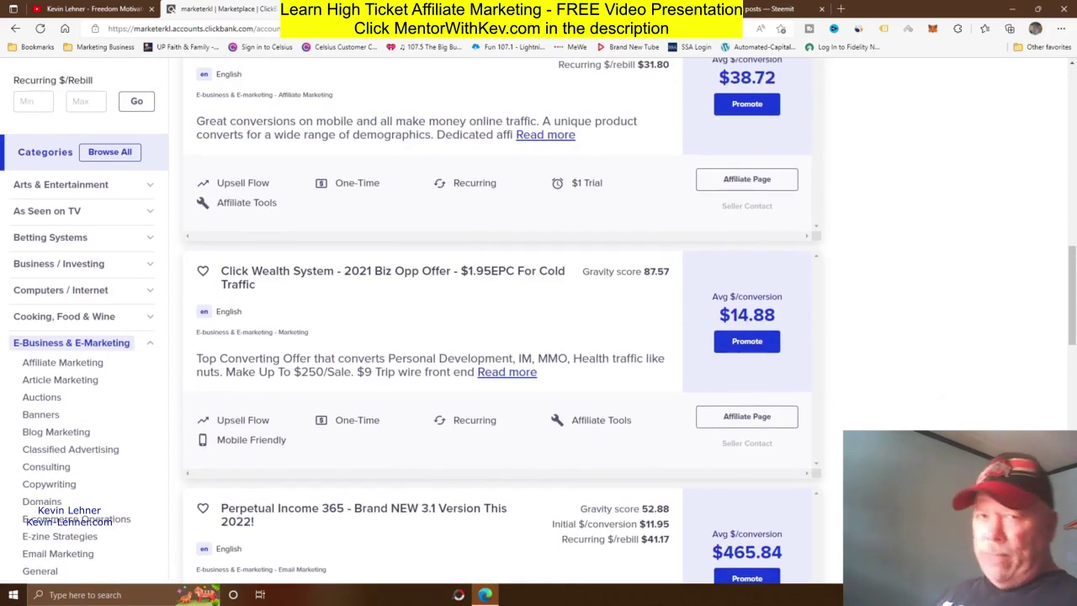
scroll(914, 413, "down", 4)
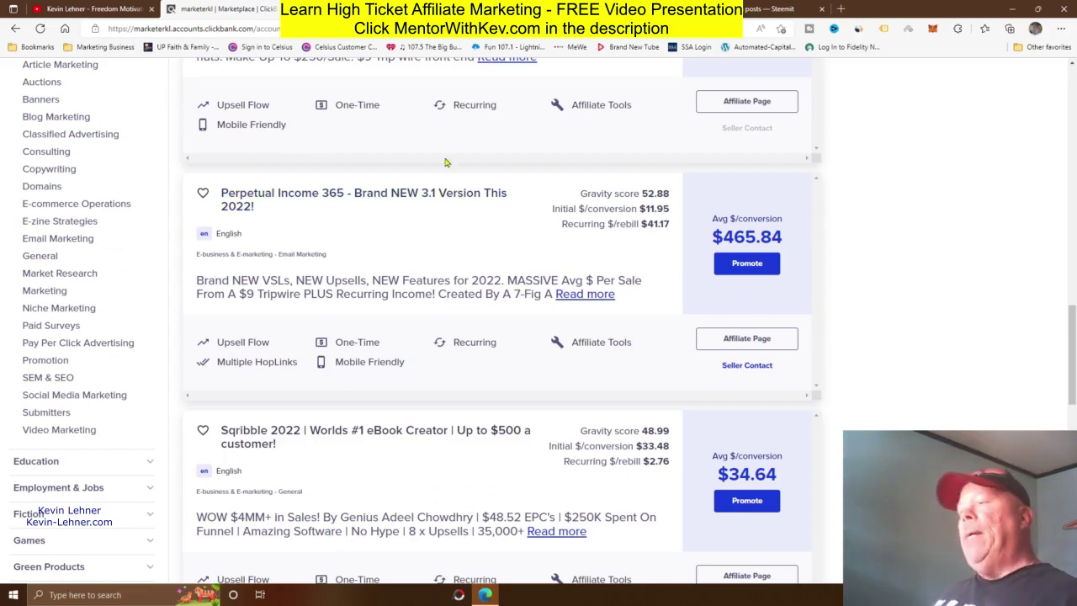
Step: Switch to the Google News page at news.google.com and browse the Personal finance stories in the Business section
left_click(356, 9)
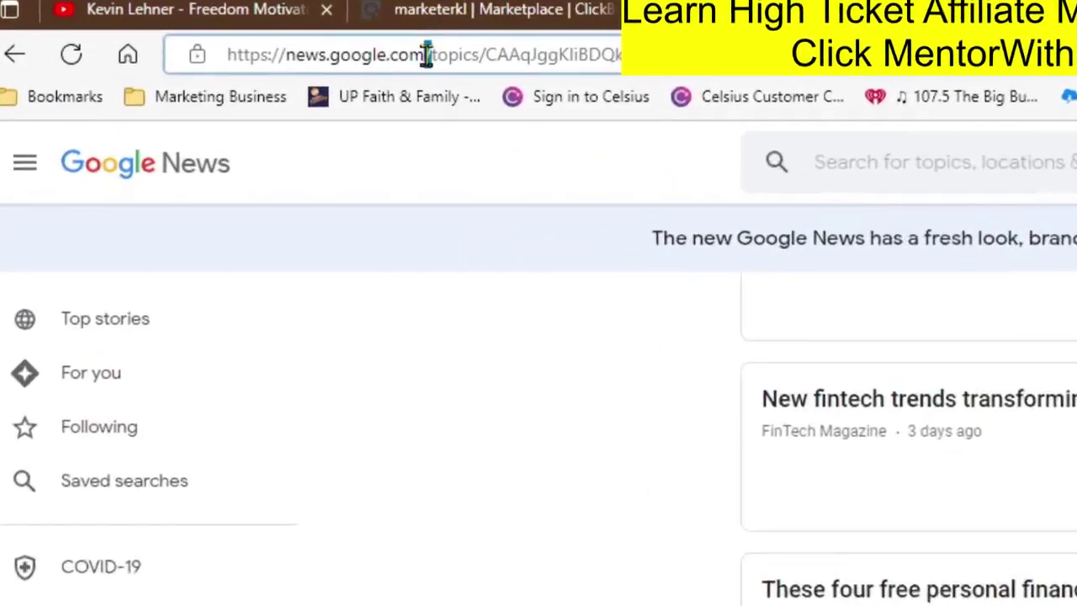
left_click_drag(288, 39, 195, 38)
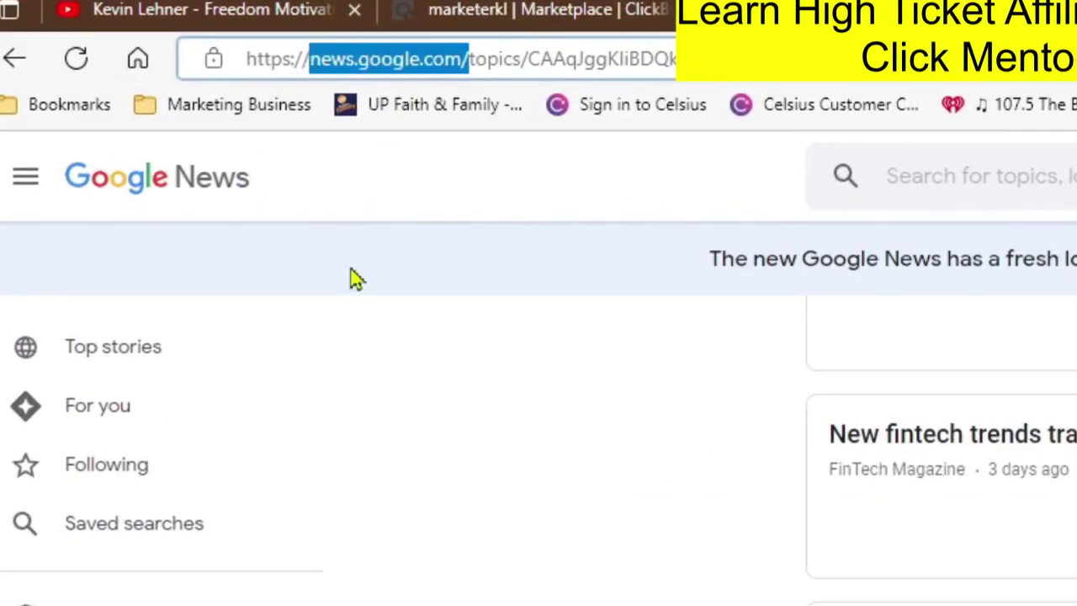
left_click(950, 307)
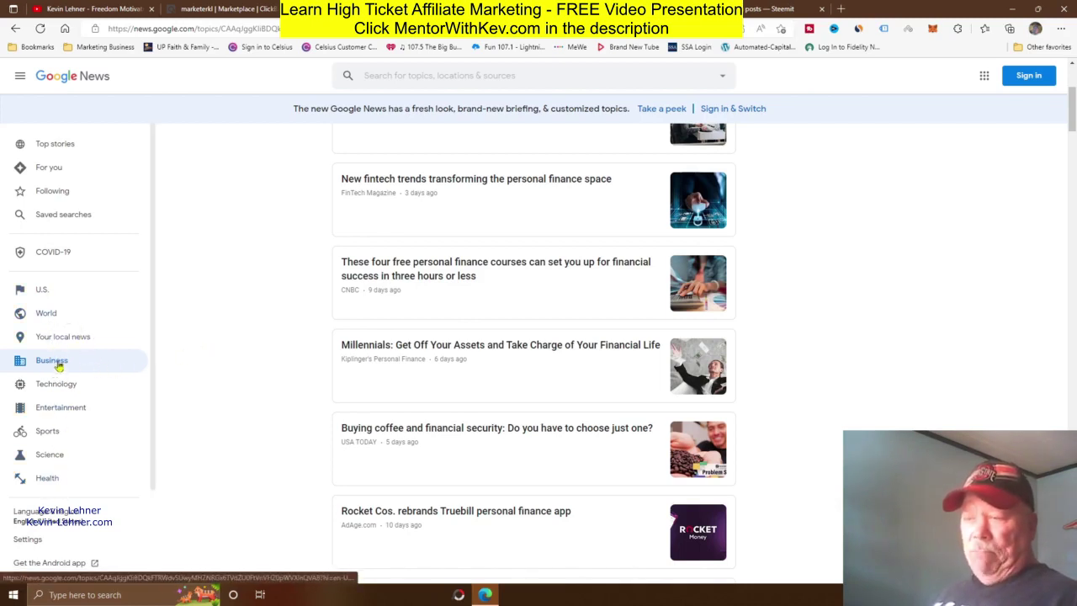
scroll(875, 380, "down", 1)
scroll(909, 382, "up", 4)
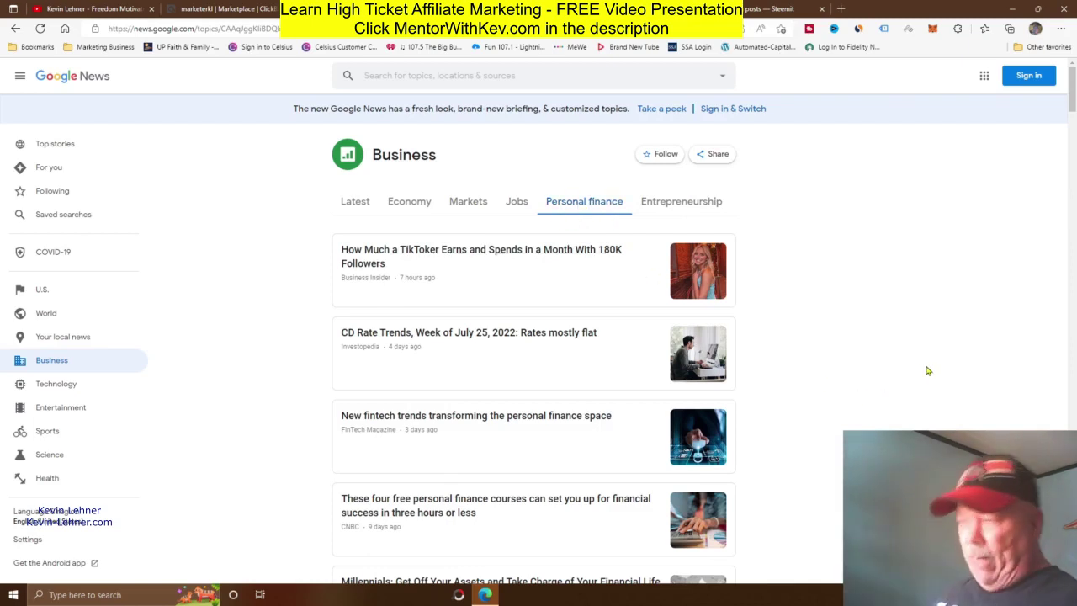
scroll(928, 372, "down", 2)
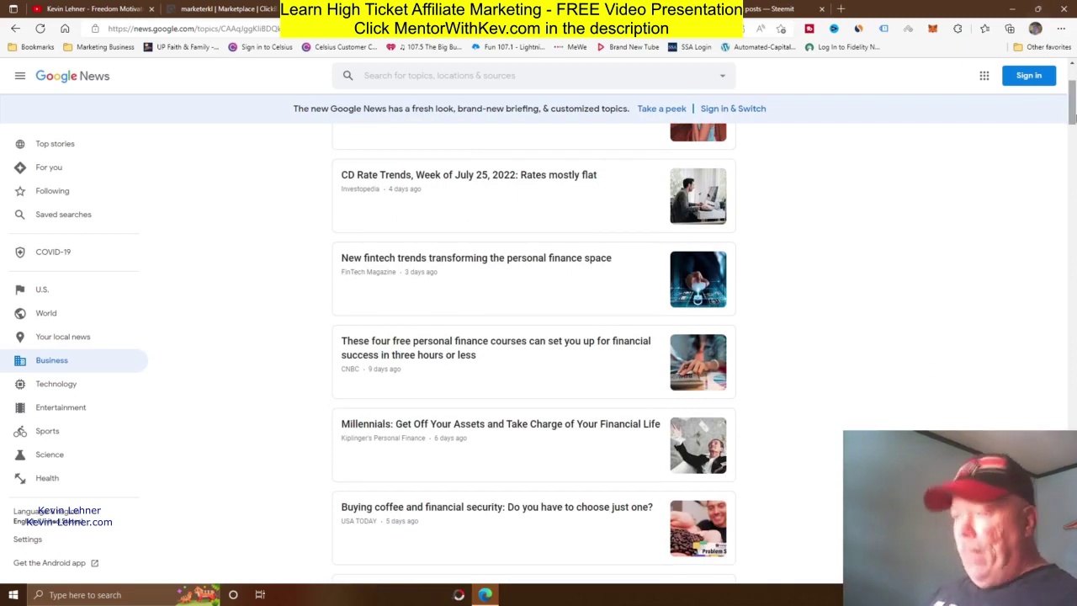
scroll(929, 202, "down", 1)
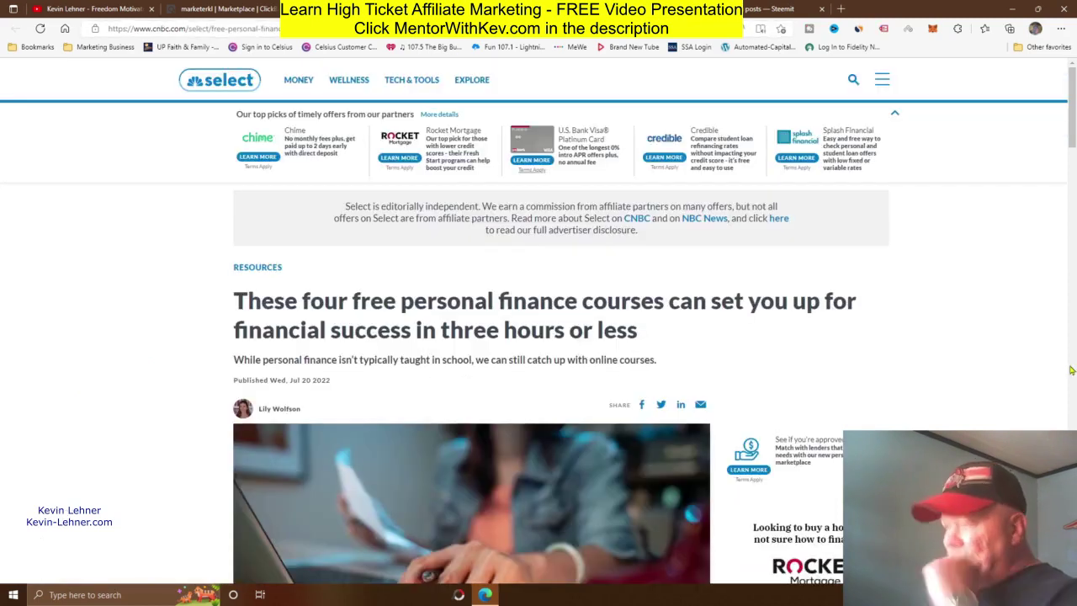
Step: Read through the CNBC Select article on four free personal finance courses, from the headline to the Bottom line section and back
scroll(1069, 353, "down", 1)
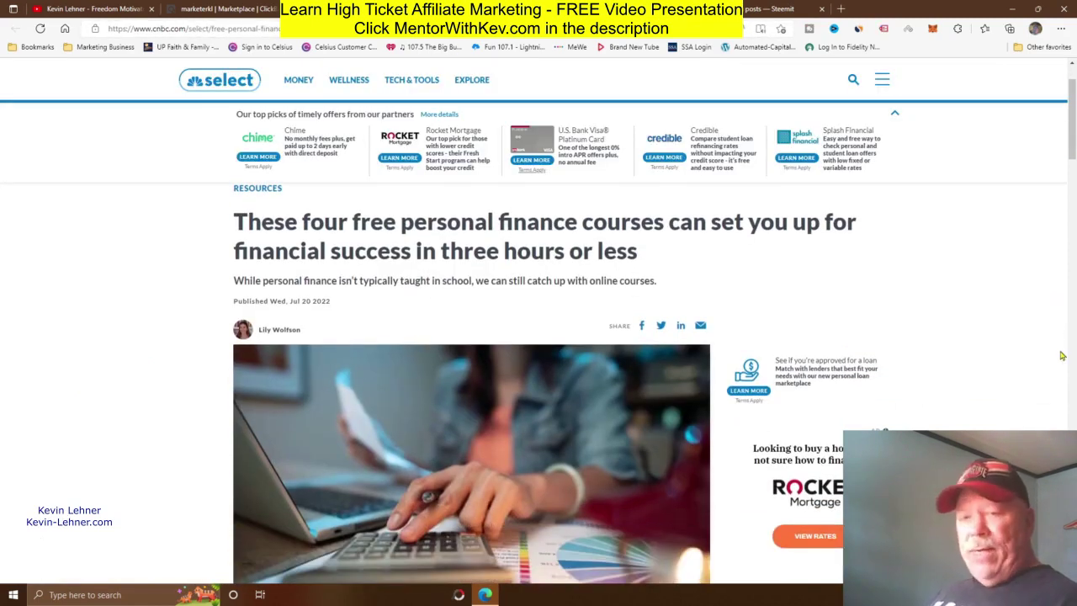
scroll(1062, 356, "down", 5)
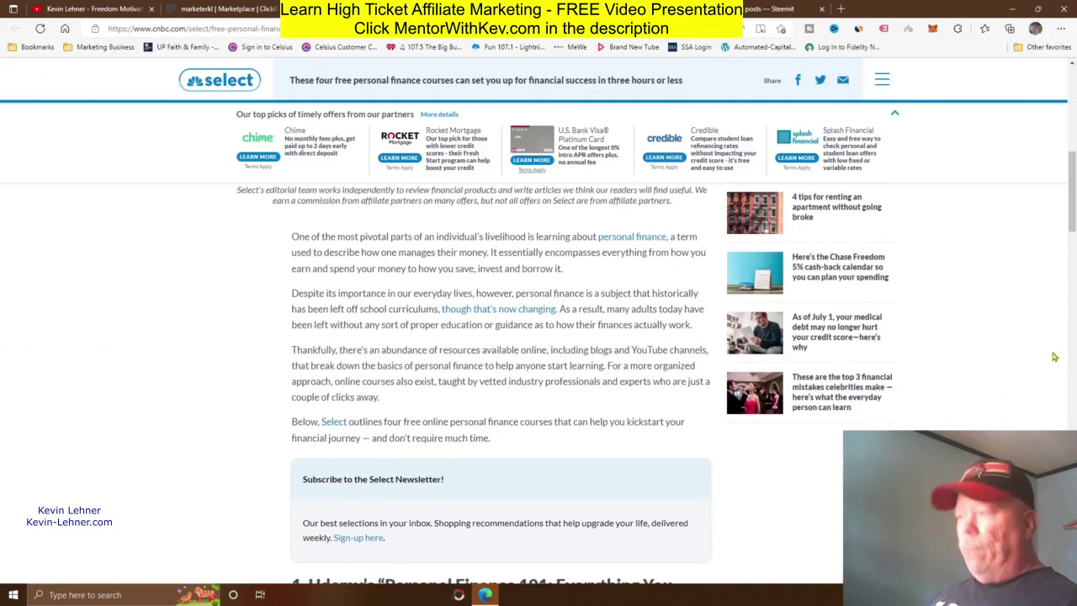
scroll(1053, 357, "down", 4)
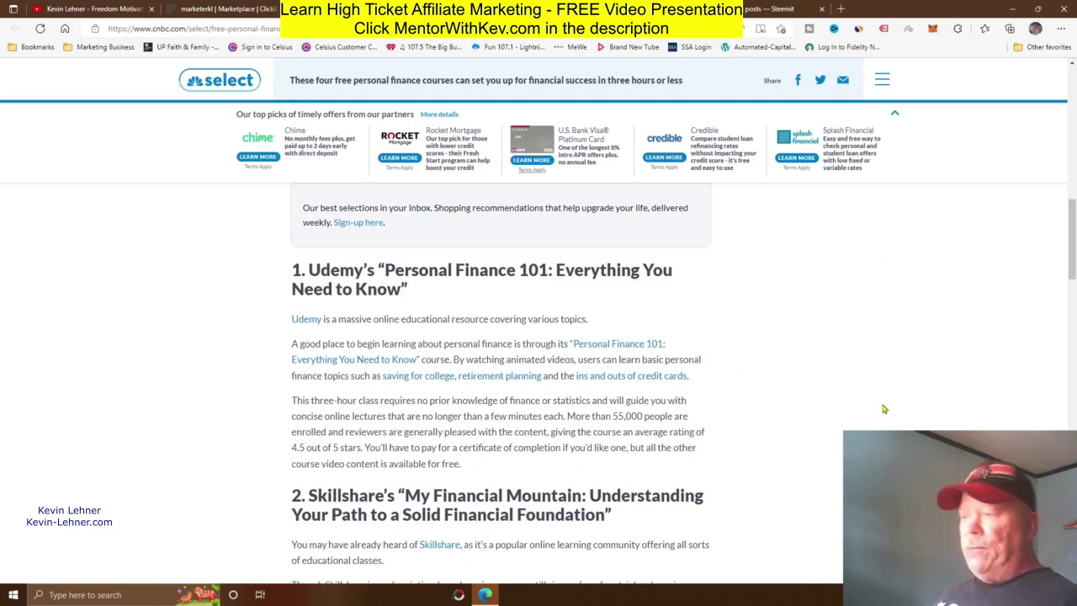
scroll(490, 321, "down", 1)
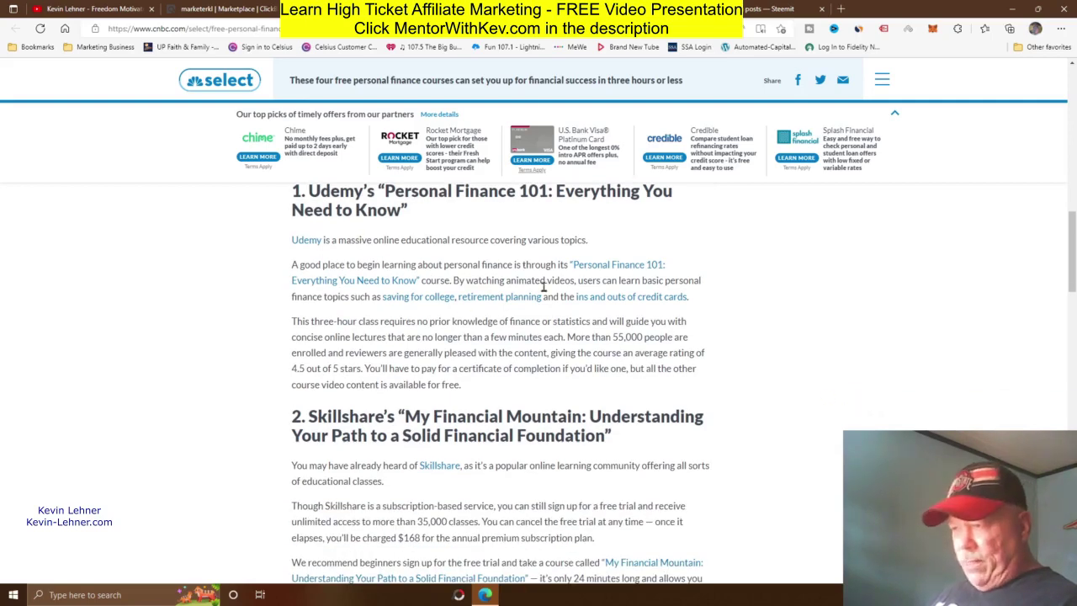
scroll(736, 395, "down", 4)
scroll(782, 443, "down", 6)
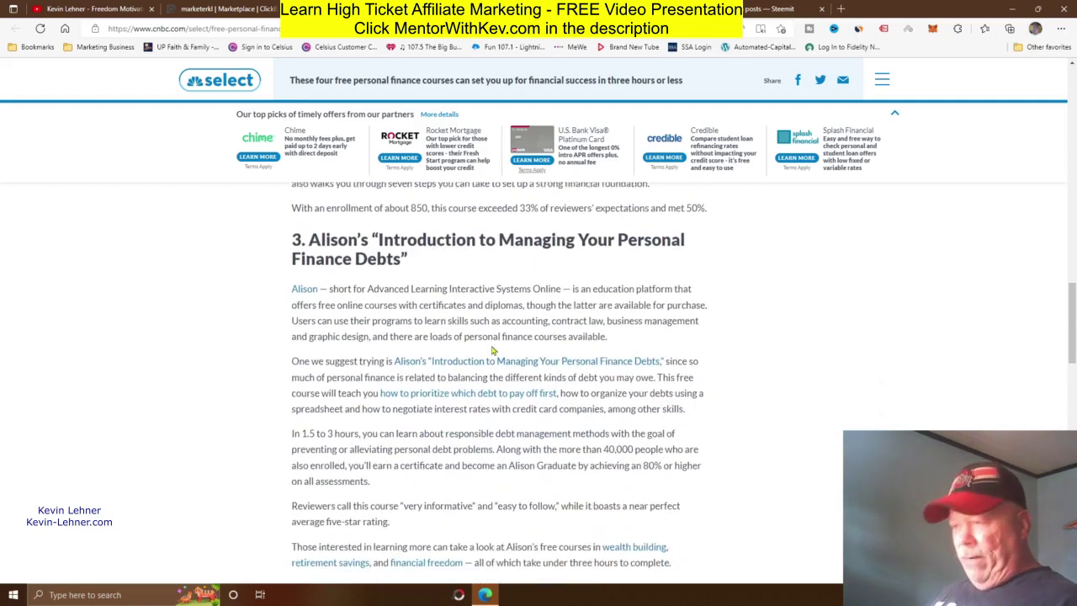
scroll(520, 316, "down", 2)
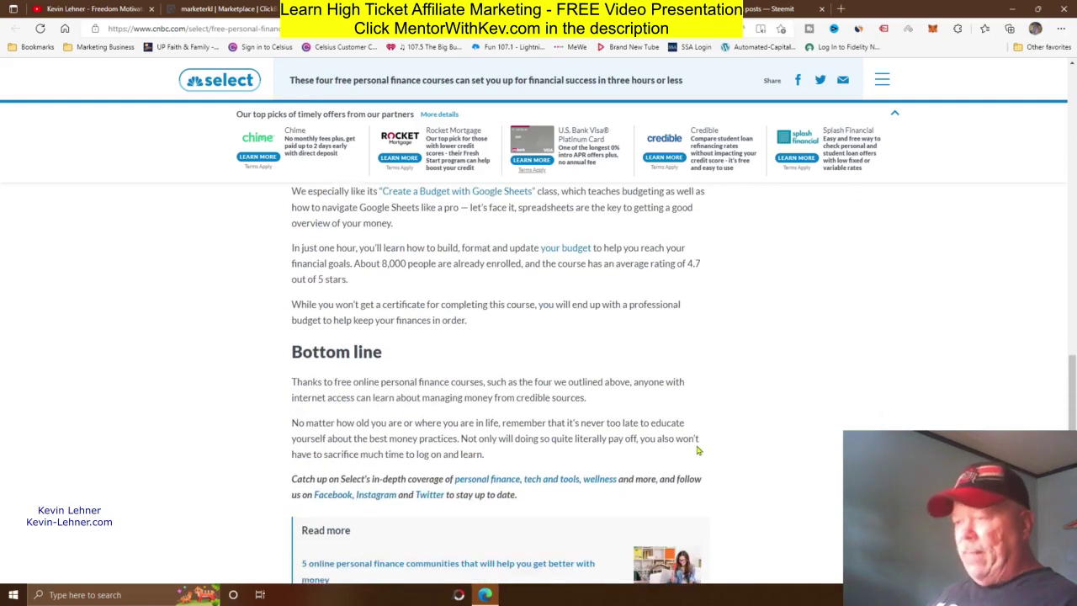
scroll(501, 383, "up", 20)
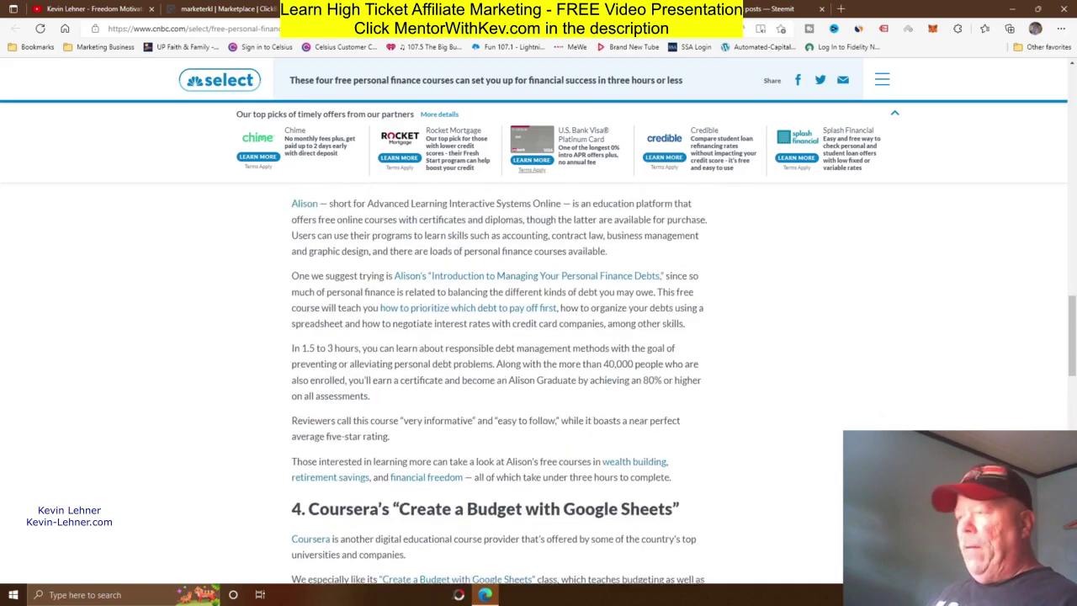
scroll(501, 383, "up", 10)
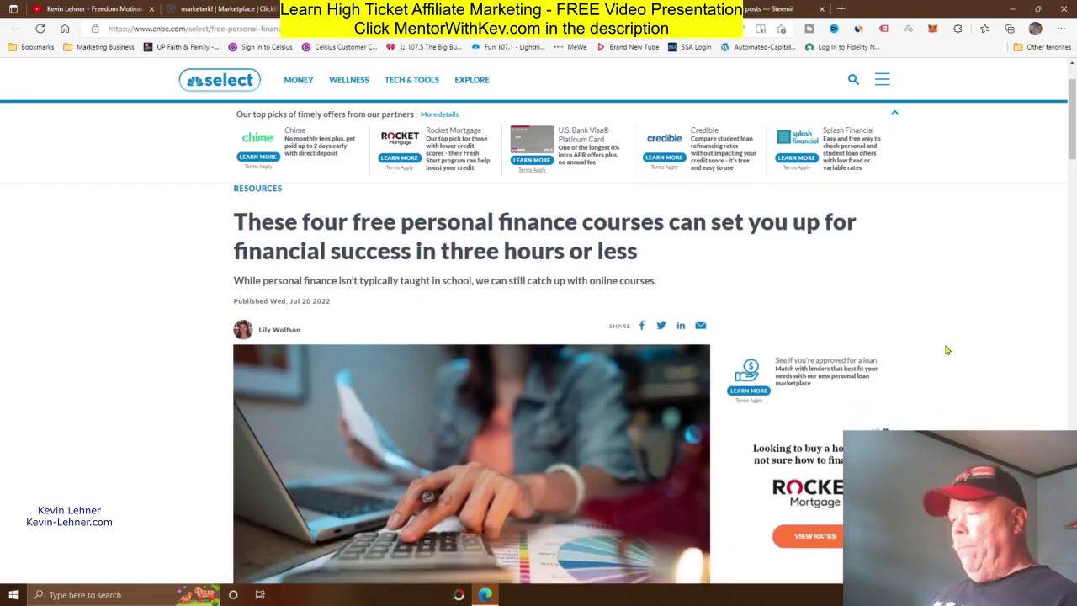
scroll(947, 350, "down", 4)
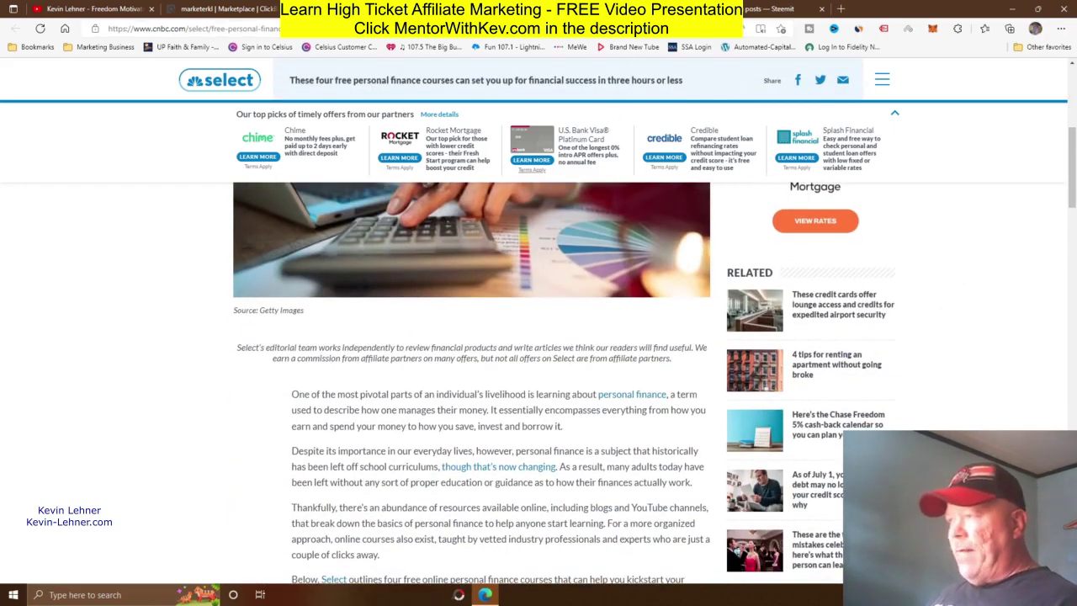
Step: Switch to the QuillBot Paraphraser at quillbot.com and highlight its web address
left_click(593, 9)
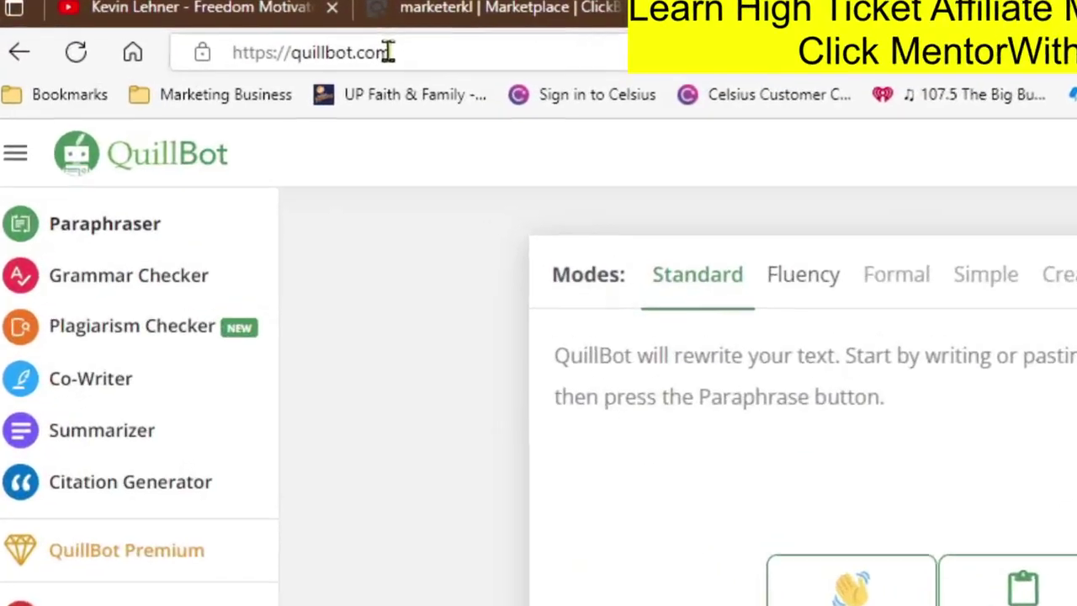
left_click_drag(177, 27, 161, 27)
left_click_drag(383, 56, 317, 55)
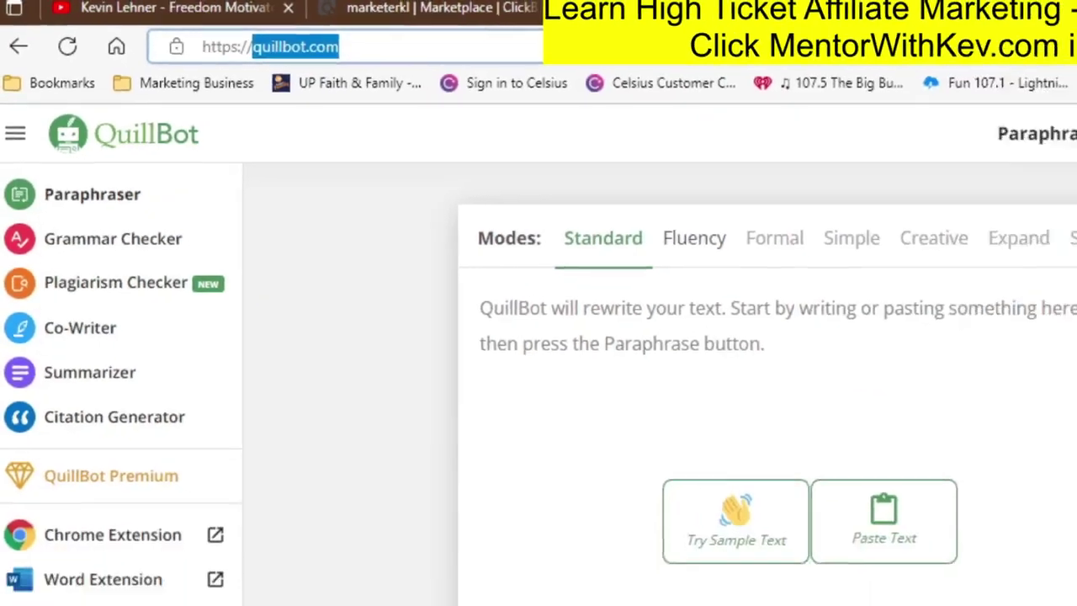
left_click(1020, 312)
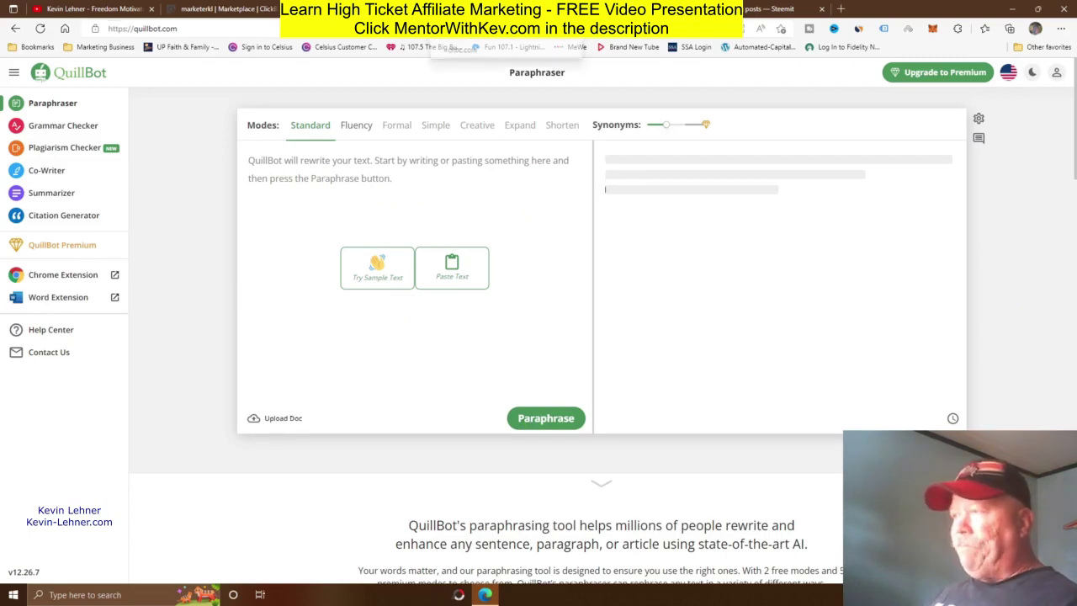
Step: Return to the CNBC Select article and copy its four introductory paragraphs, from "One of the most pivotal parts" to "don't require much time."
left_click(497, 9)
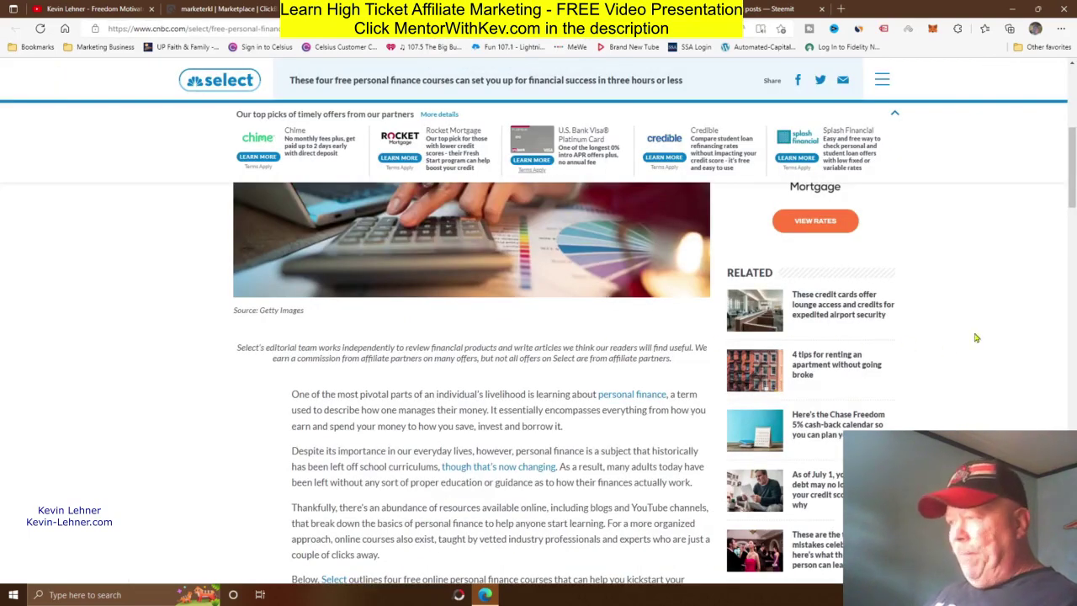
scroll(1037, 313, "down", 3)
scroll(843, 345, "up", 7)
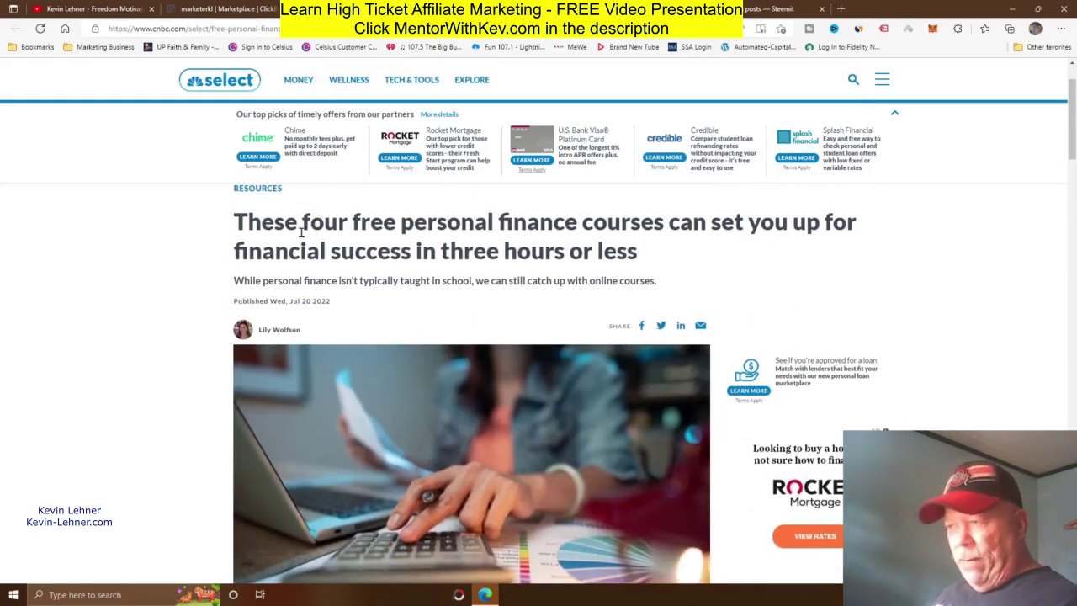
scroll(1071, 369, "down", 5)
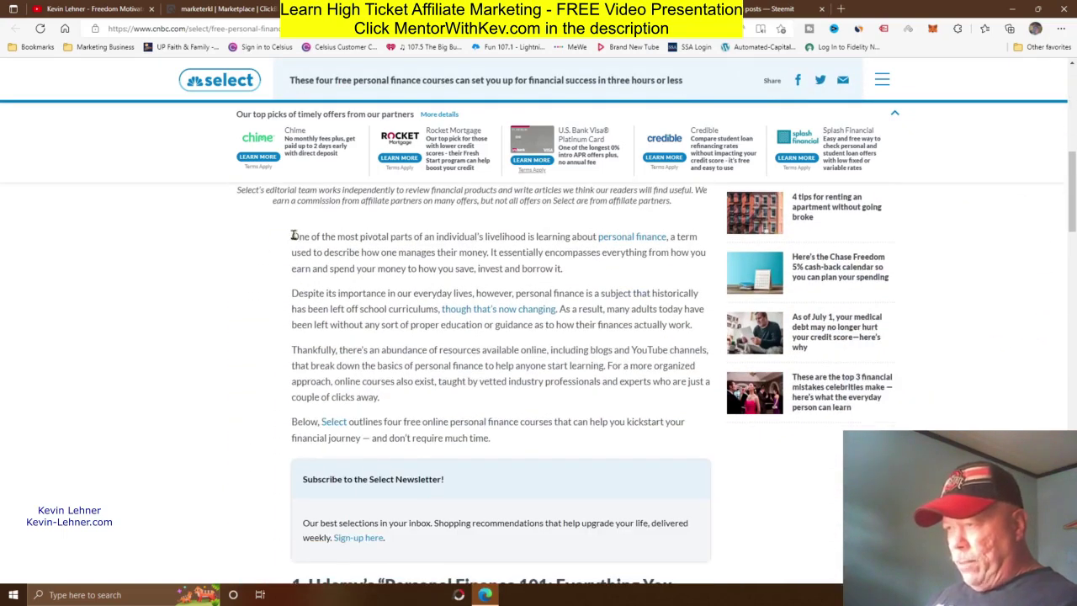
left_click_drag(291, 239, 581, 440)
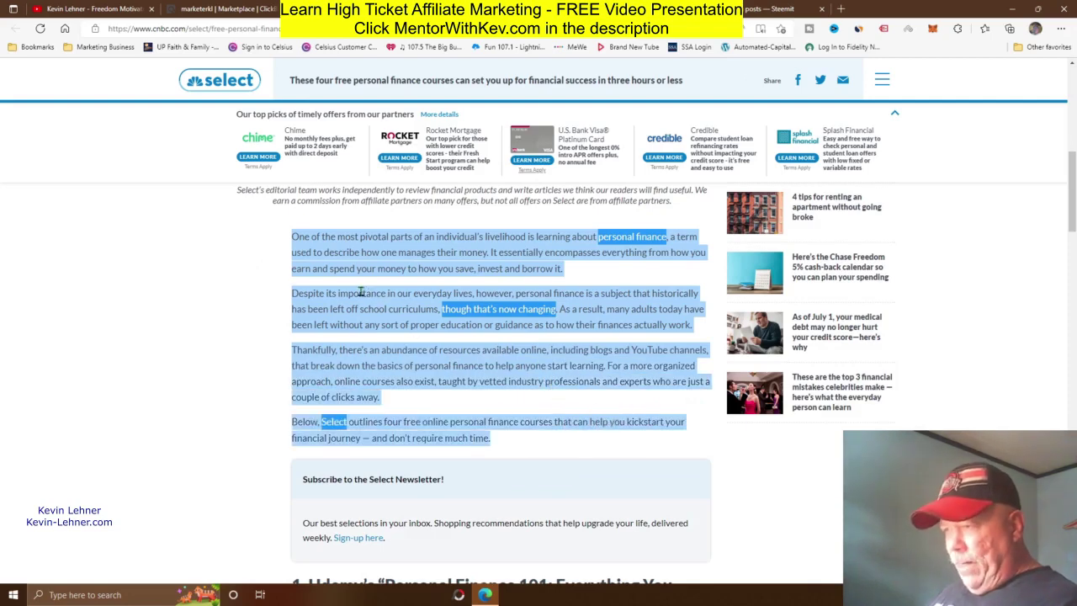
right_click(360, 290)
left_click(390, 304)
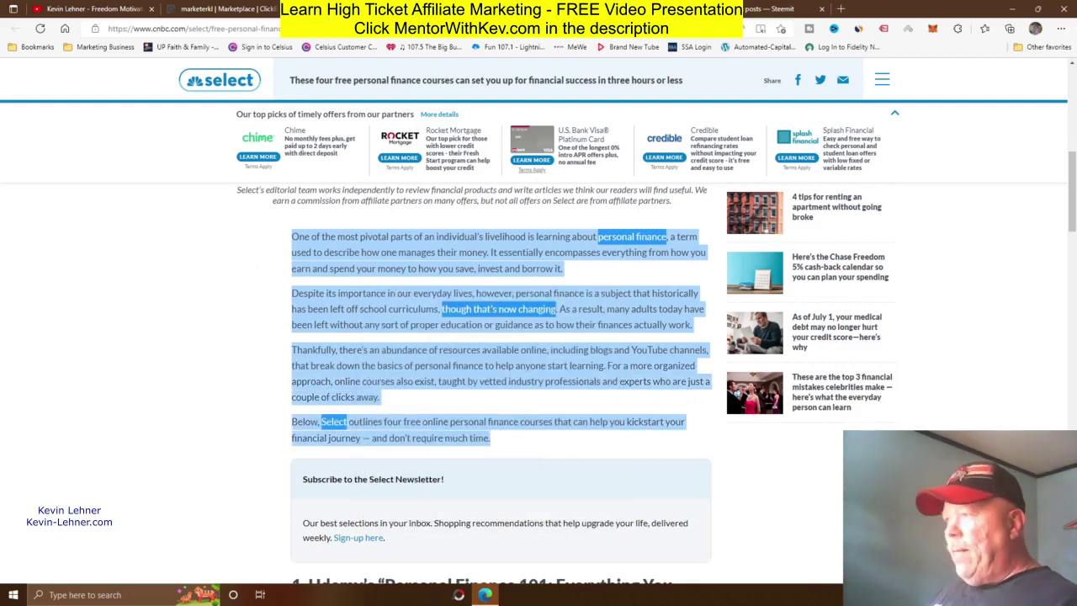
Step: Paste the copied article paragraphs into the QuillBot Paraphraser's source text area
left_click(497, 9)
left_click(275, 160)
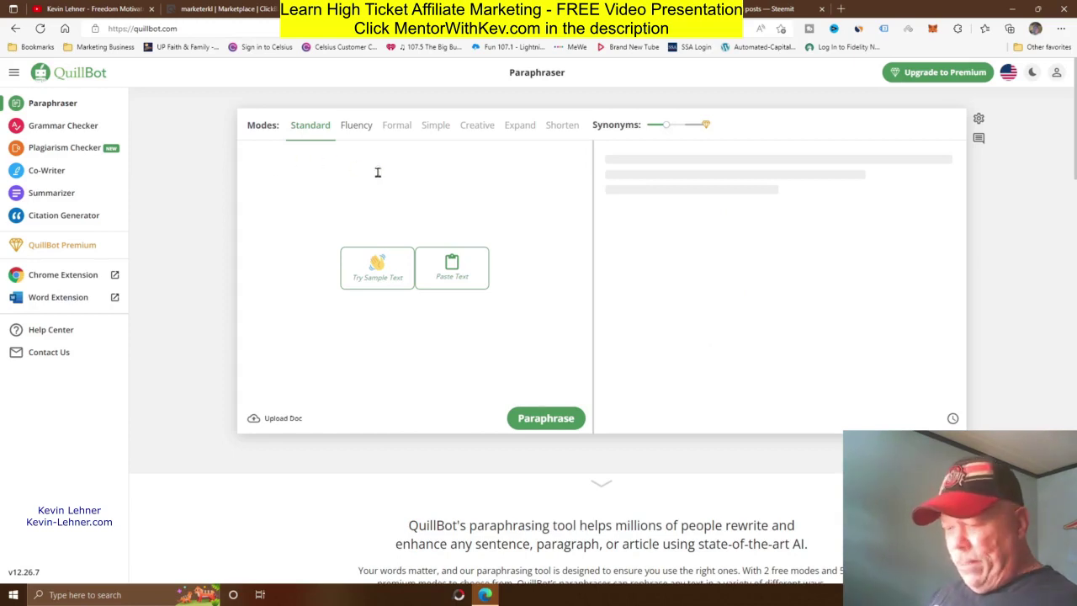
key("ctrl+v")
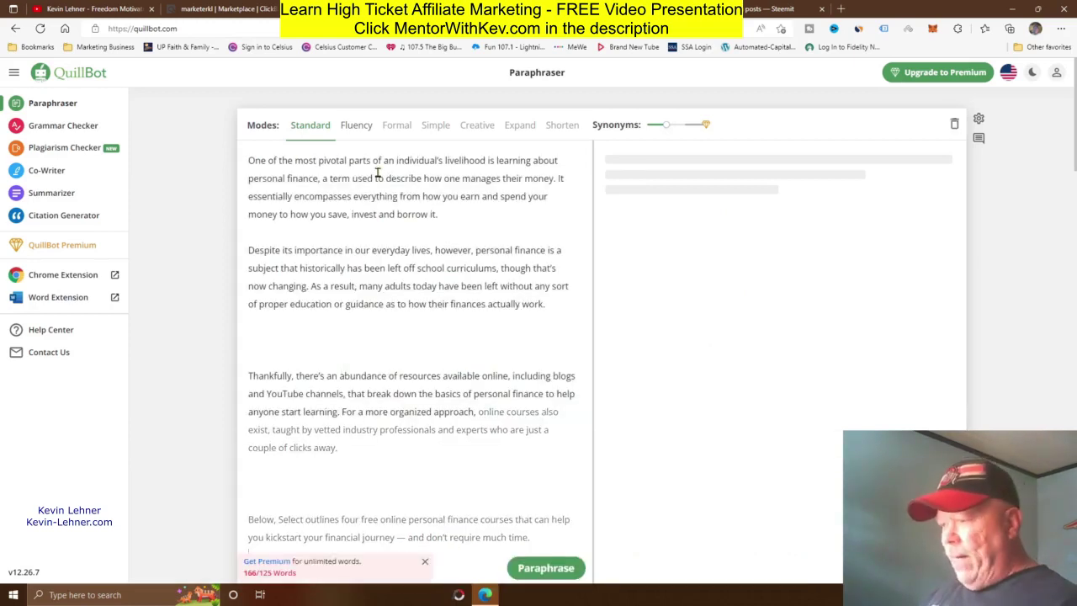
Step: Delete the closing paragraph beginning "Below, Select outlines" and the last words of the paragraph before it from the pasted text
scroll(890, 295, "down", 2)
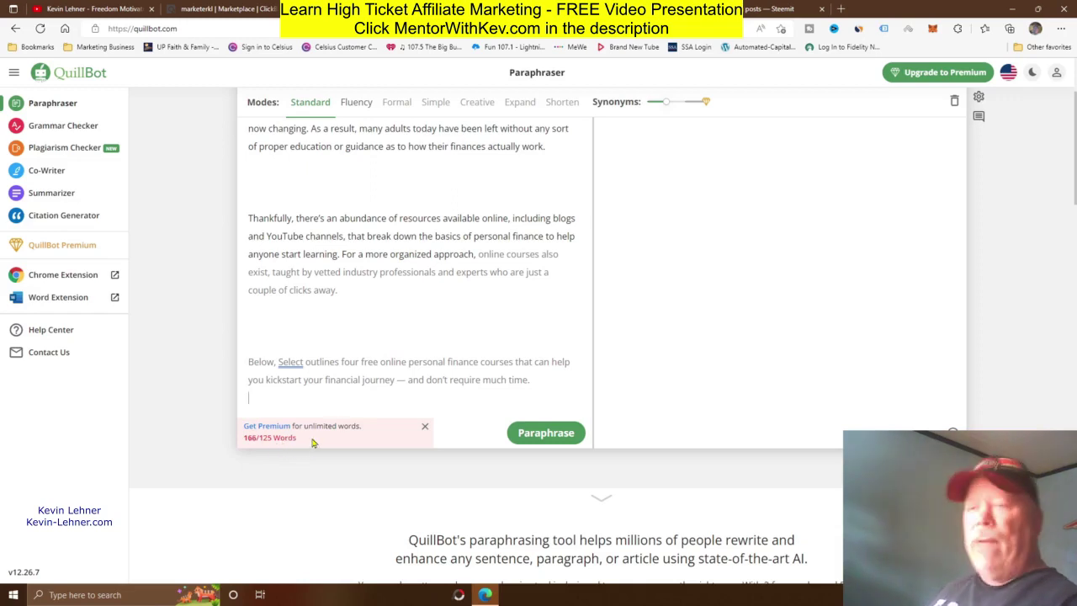
left_click(529, 380)
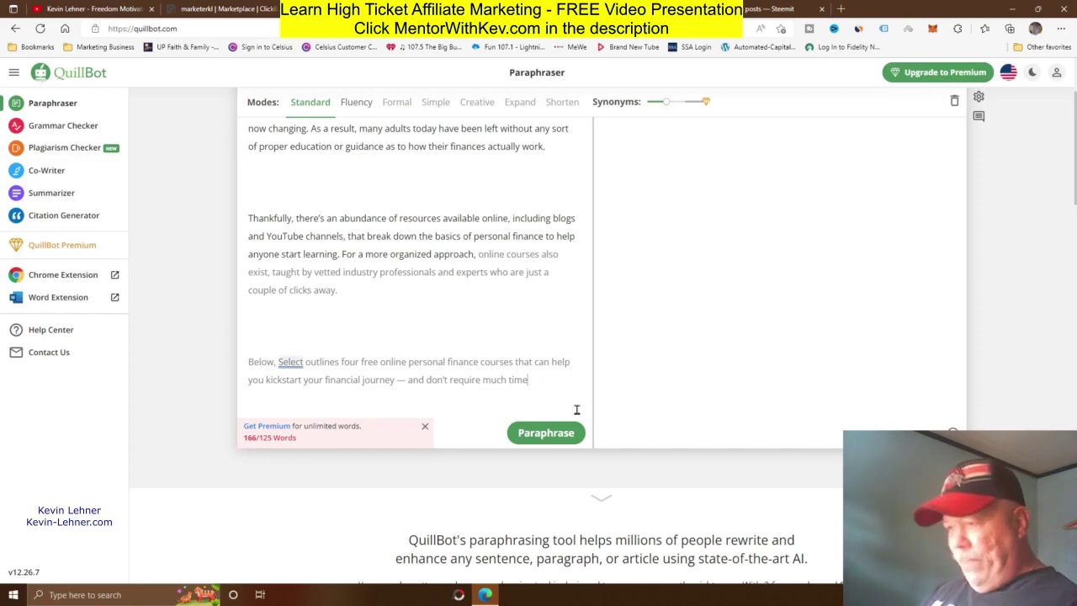
key("BackSpace")
key("BackSpace")
key("BackSpace")
key("BackSpace")
key("BackSpace")
key("BackSpace")
key("BackSpace")
key("BackSpace")
key("BackSpace")
key("BackSpace")
key("BackSpace")
key("BackSpace")
key("BackSpace")
key("BackSpace")
key("BackSpace")
key("BackSpace")
key("BackSpace")
key("BackSpace")
key("BackSpace")
key("BackSpace")
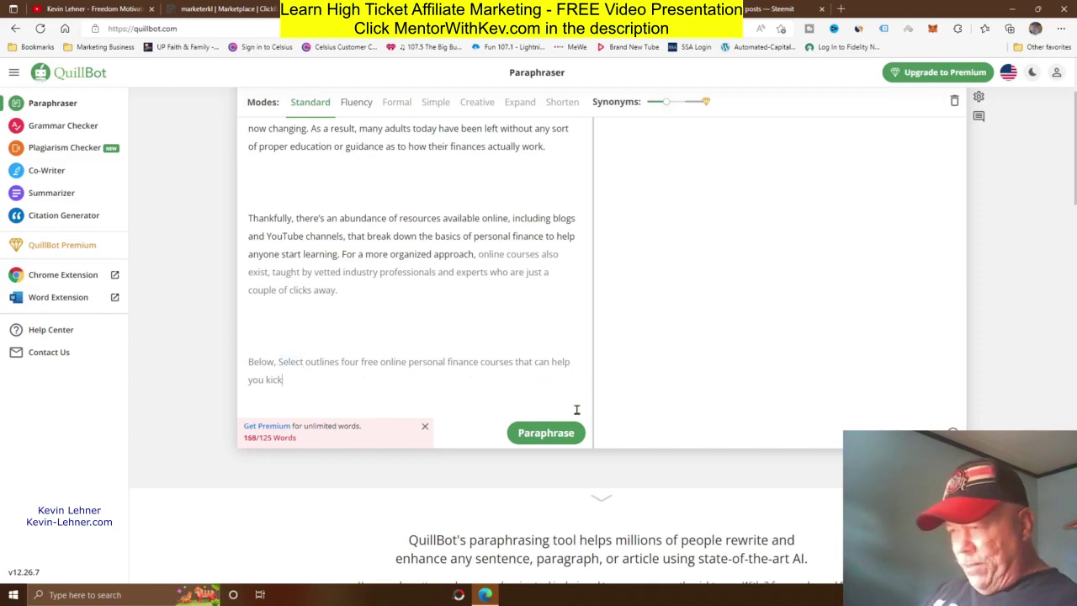
key("BackSpace")
key("BackSpace")
key("BackSpace")
key("BackSpace")
key("BackSpace")
key("BackSpace")
key("BackSpace")
key("BackSpace")
key("BackSpace")
key("BackSpace")
key("BackSpace")
key("BackSpace")
key("BackSpace")
key("BackSpace")
key("BackSpace")
key("BackSpace")
key("BackSpace")
key("BackSpace")
key("BackSpace")
key("BackSpace")
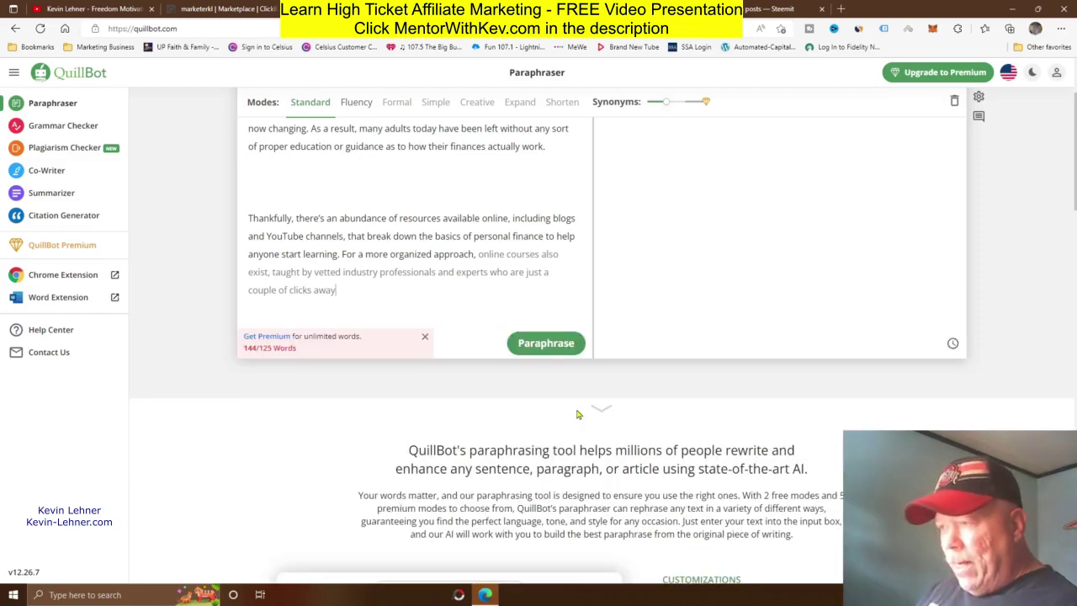
key("BackSpace")
key("BackSpace")
key("BackSpace")
key("BackSpace")
key("BackSpace")
key("BackSpace")
key("BackSpace")
key("BackSpace")
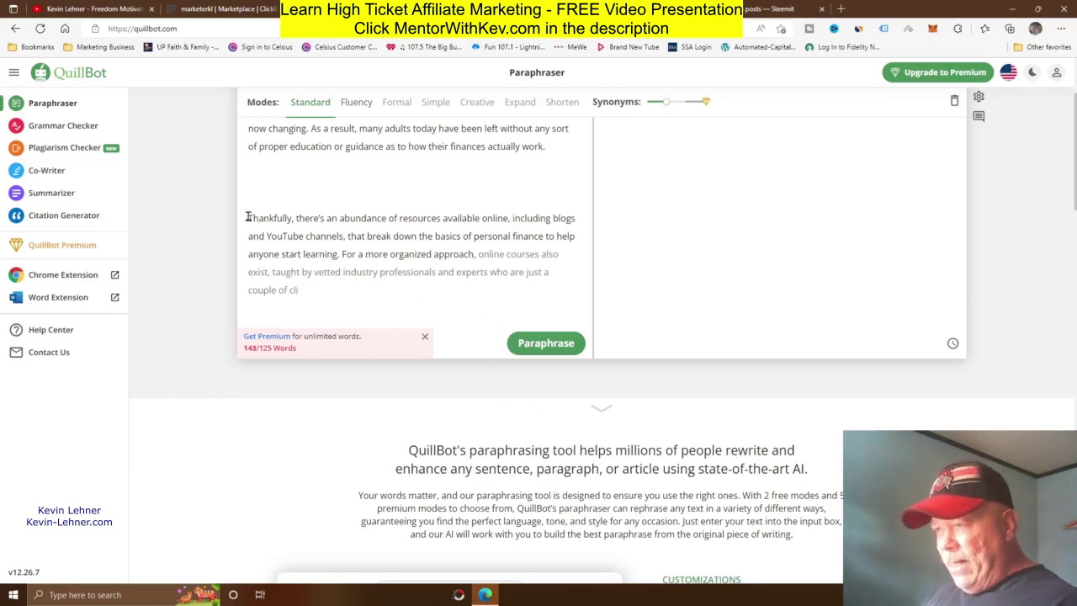
Step: Remove the paragraph beginning "Thankfully" from the source text and paraphrase the remaining two paragraphs in Standard mode
left_click_drag(249, 217, 327, 288)
key("BackSpace")
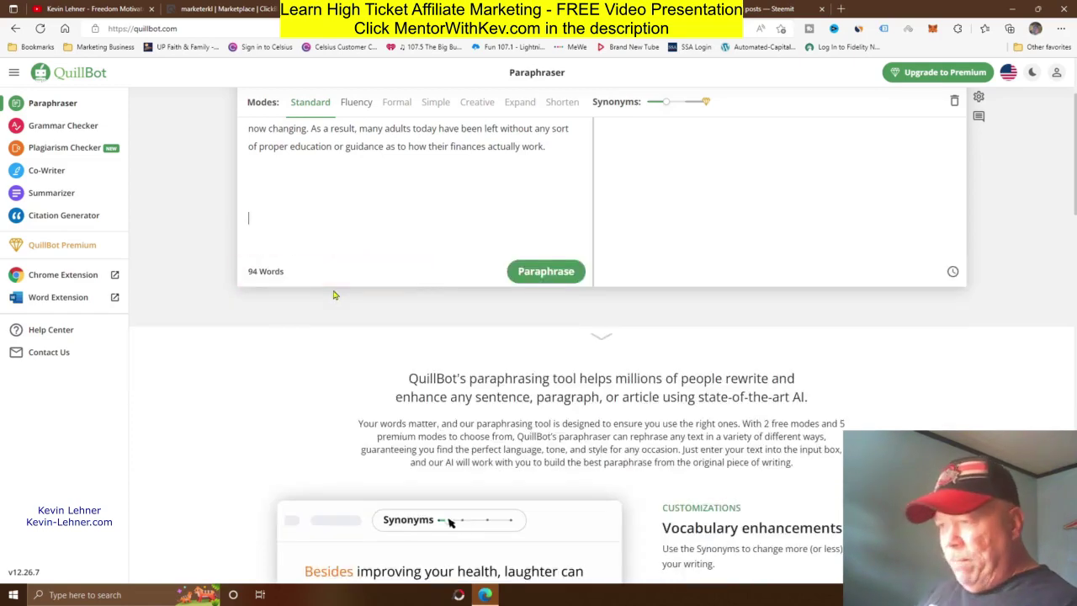
key("ctrl+Return")
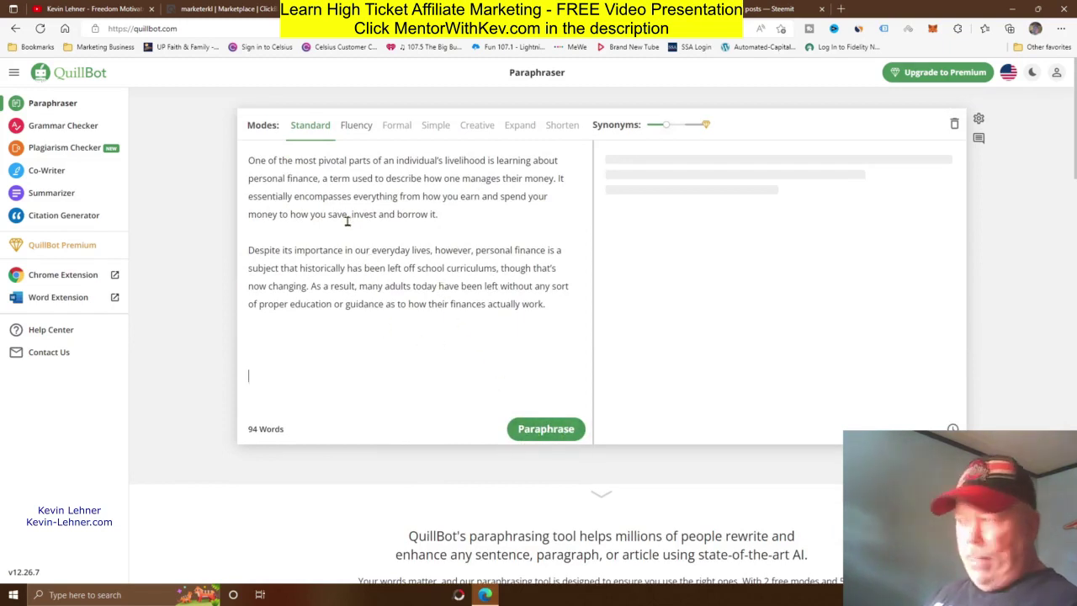
left_click(546, 430)
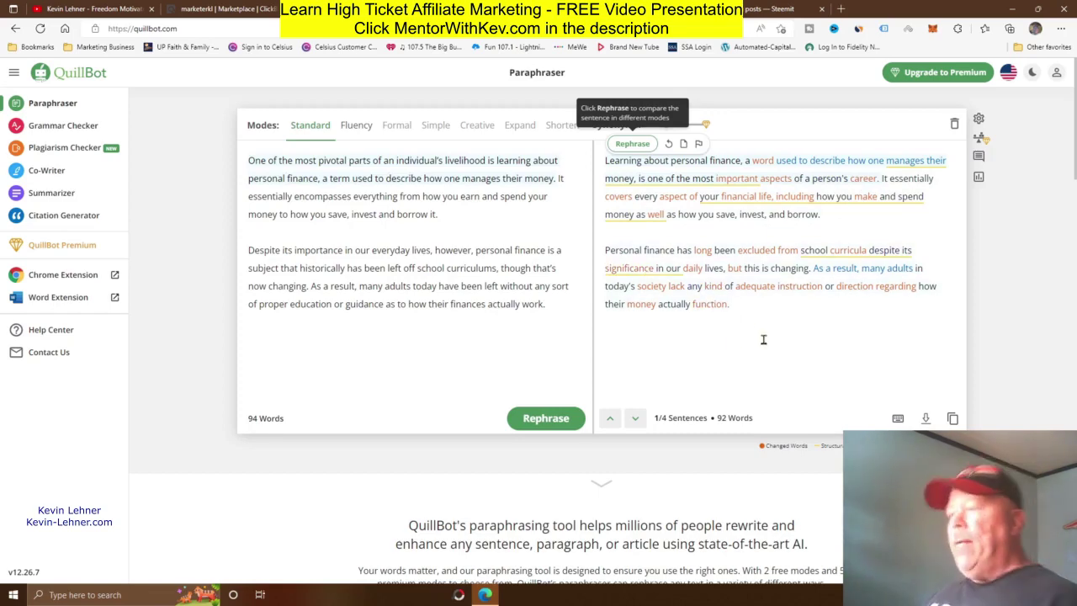
Step: Look over the introduction of the CNBC Select article again and return to the paraphrased text in QuillBot
left_click(488, 9)
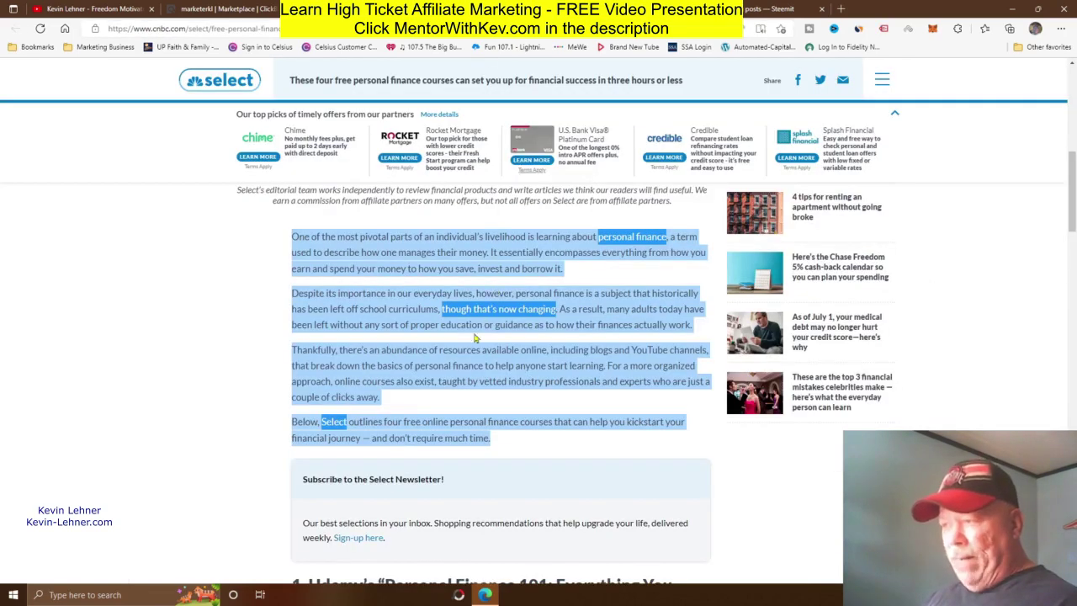
left_click(515, 401)
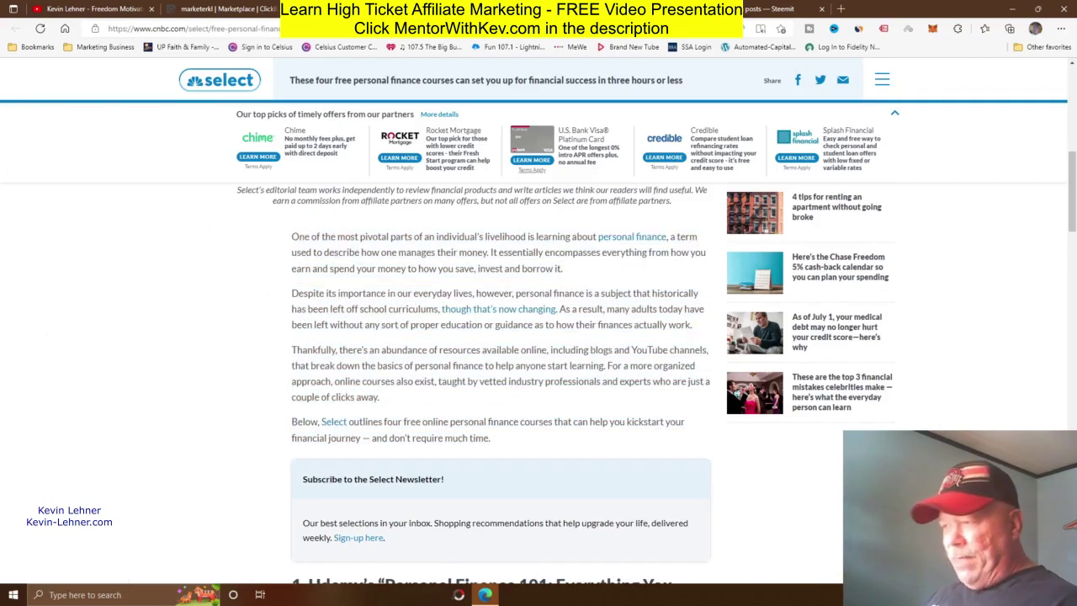
scroll(823, 485, "down", 4)
scroll(804, 475, "up", 5)
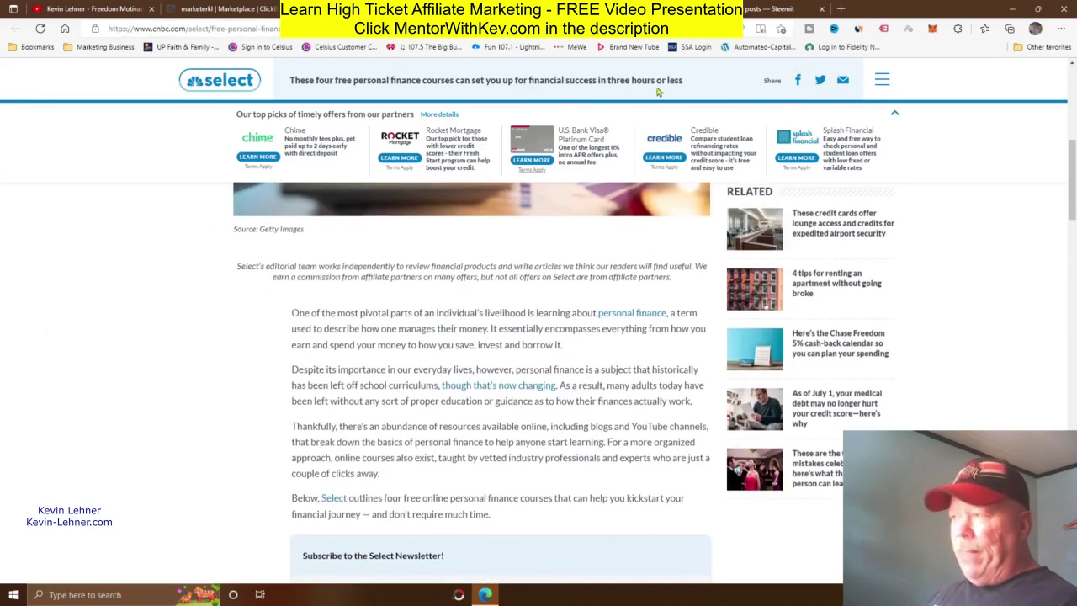
left_click(605, 10)
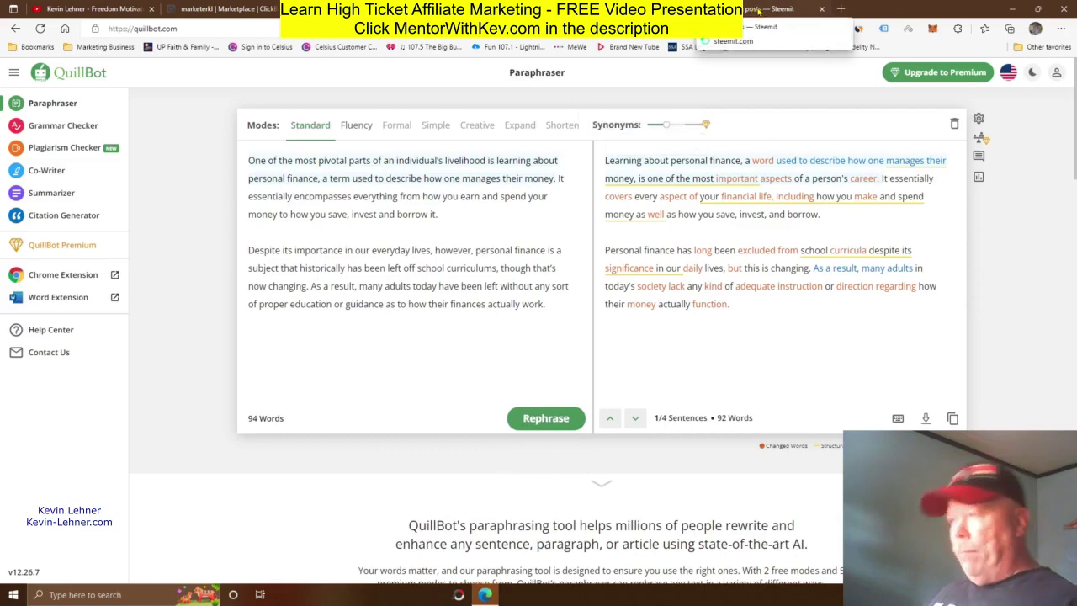
Step: Revisit the Perpetual Income 365 offer on ClickBank, then switch to Steemit and highlight the steemit.com address
left_click(223, 9)
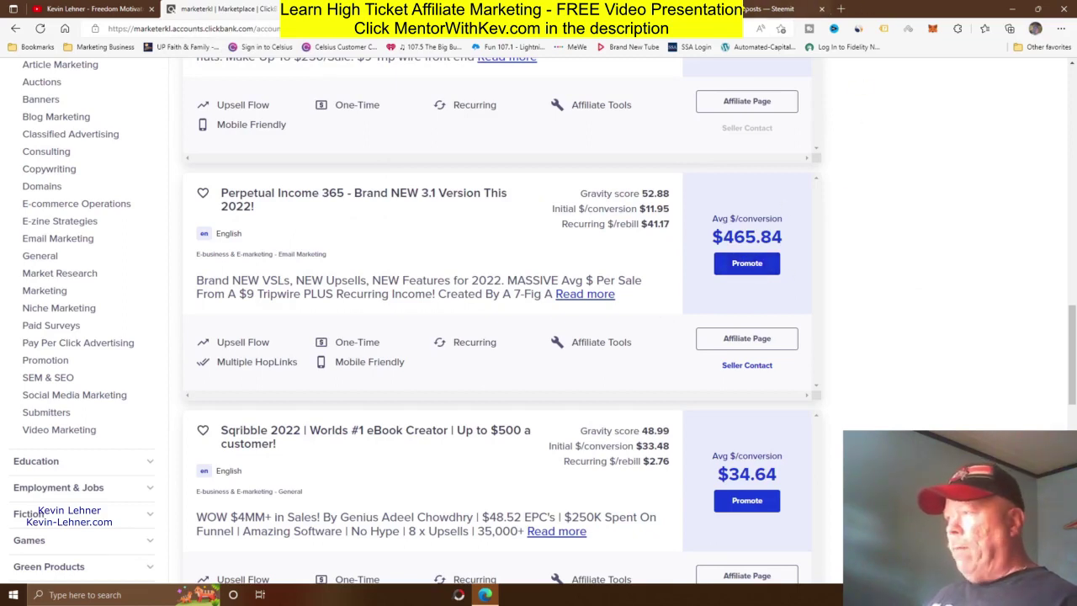
left_click(767, 8)
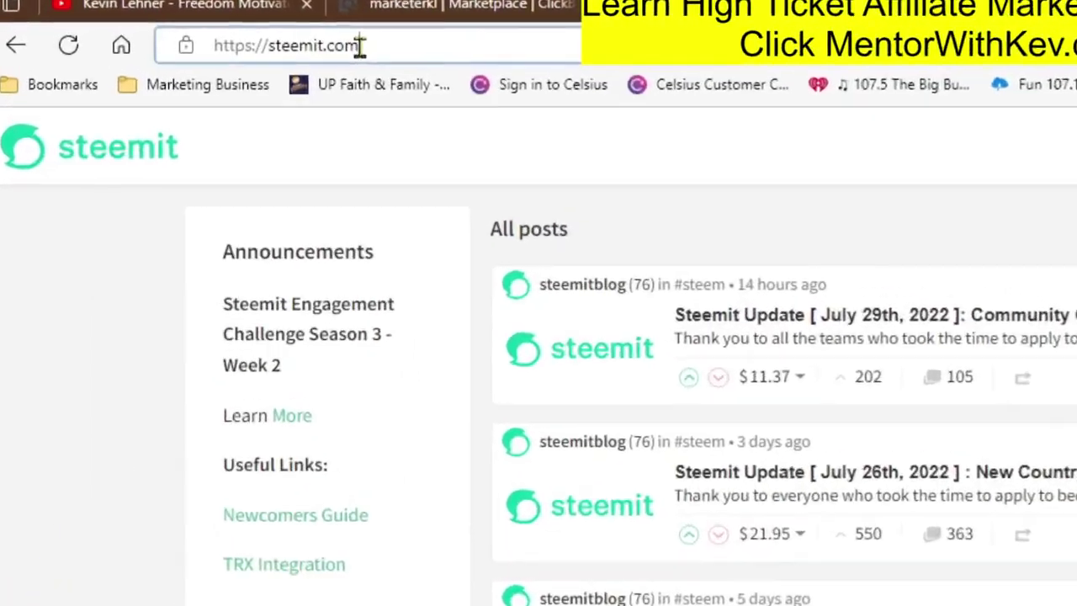
left_click_drag(177, 30, 151, 29)
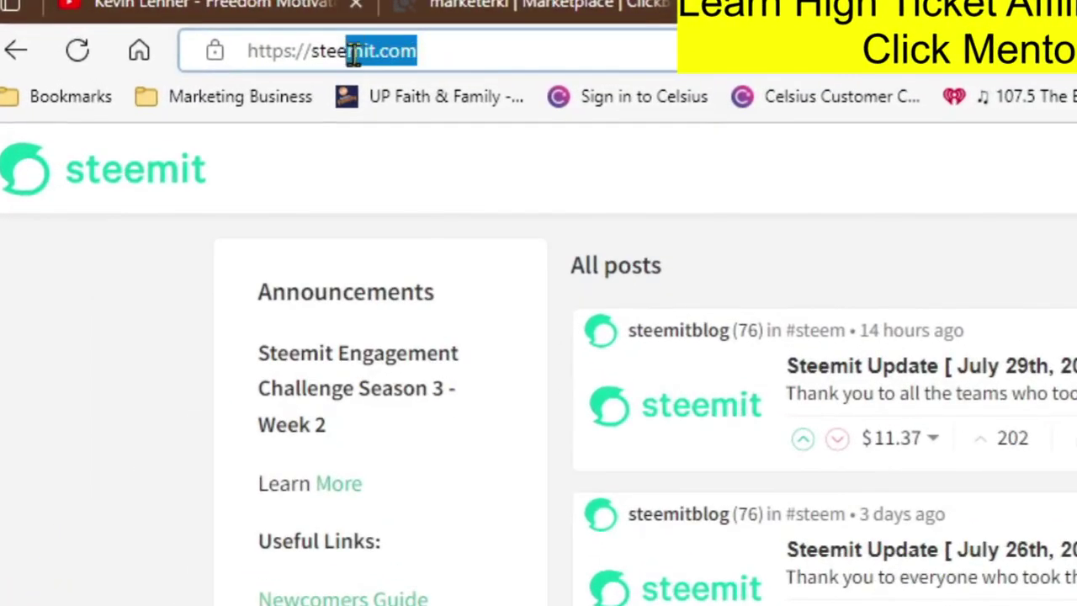
left_click_drag(354, 52, 308, 51)
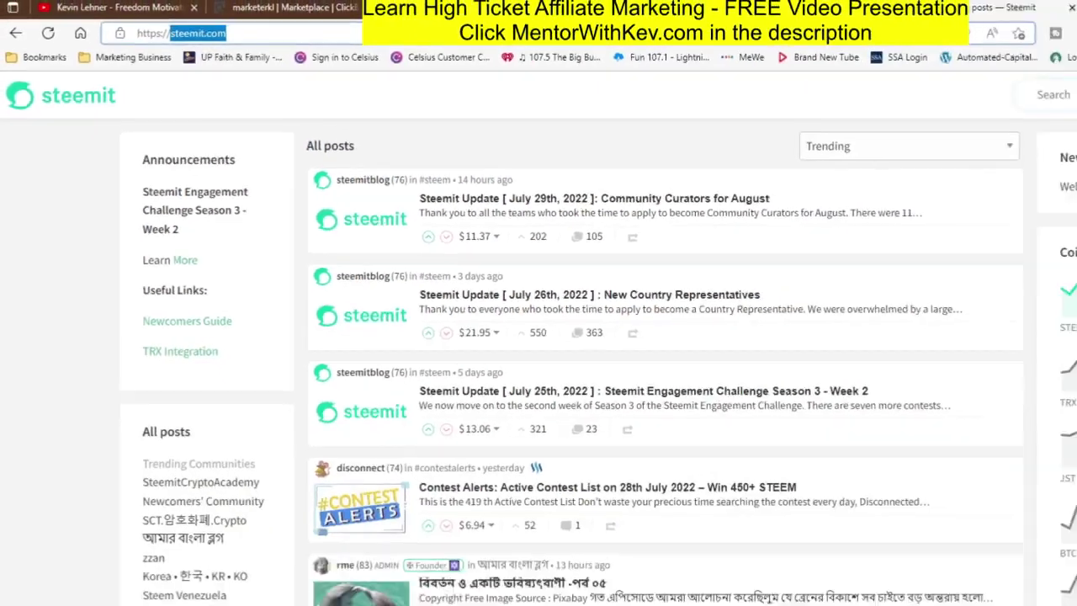
left_click(1032, 233)
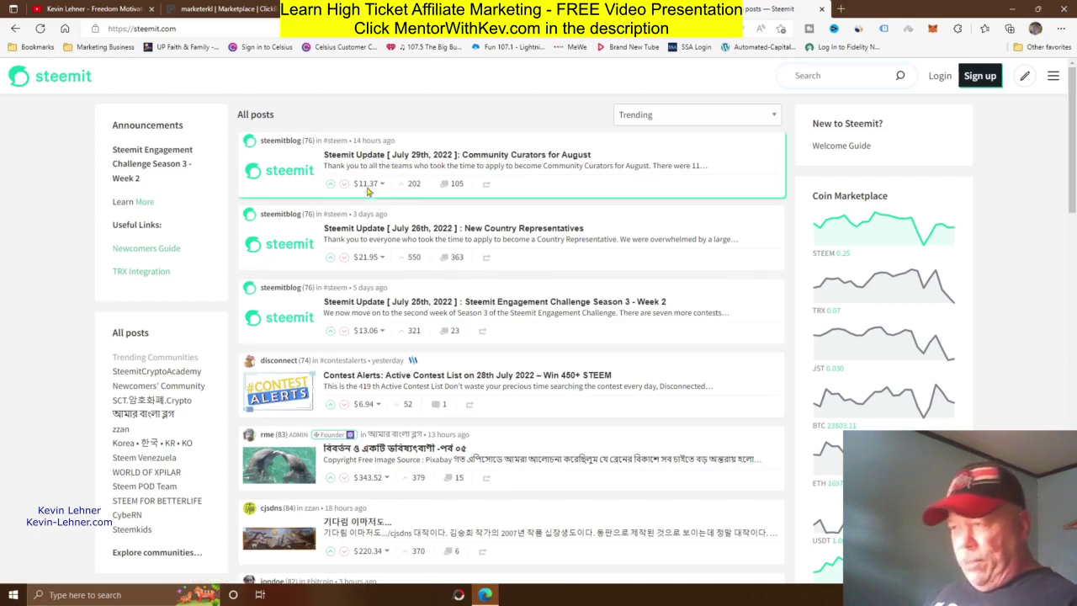
Step: Browse down Steemit's trending posts list and back up to examine the posts
scroll(449, 407, "down", 2)
scroll(449, 407, "down", 3)
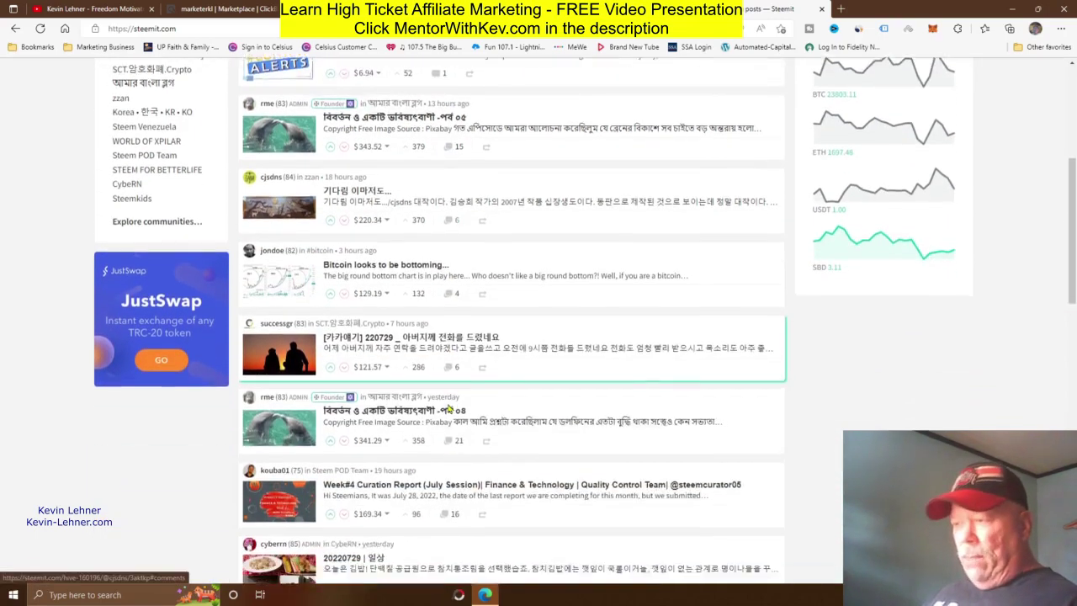
scroll(463, 421, "up", 1)
scroll(467, 419, "up", 4)
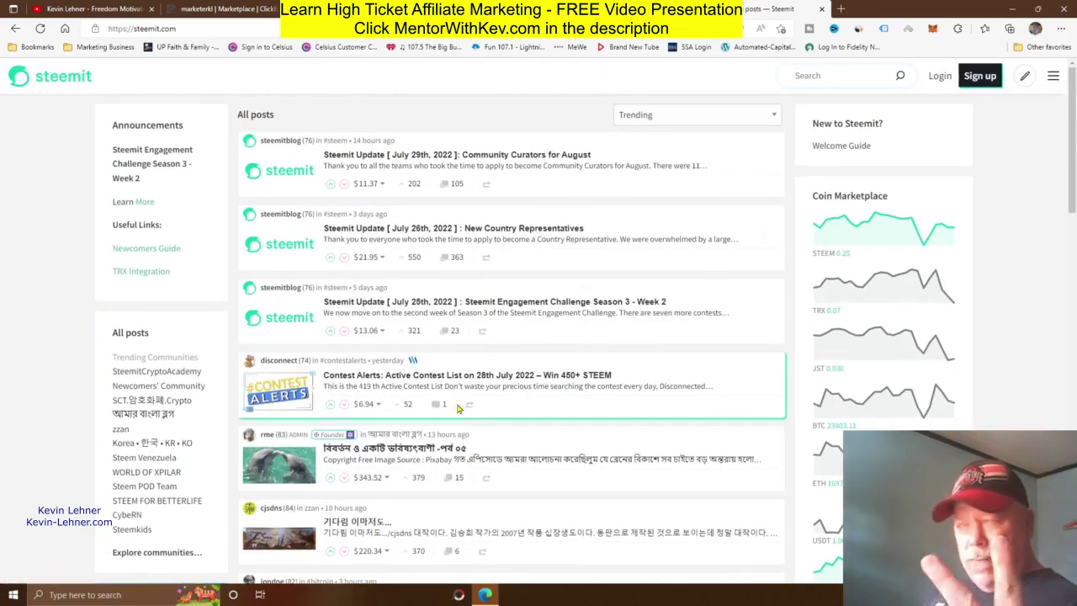
Step: Check the ClickBank offer once more and return to Steemit to examine the earnings shown on its trending posts
left_click(217, 10)
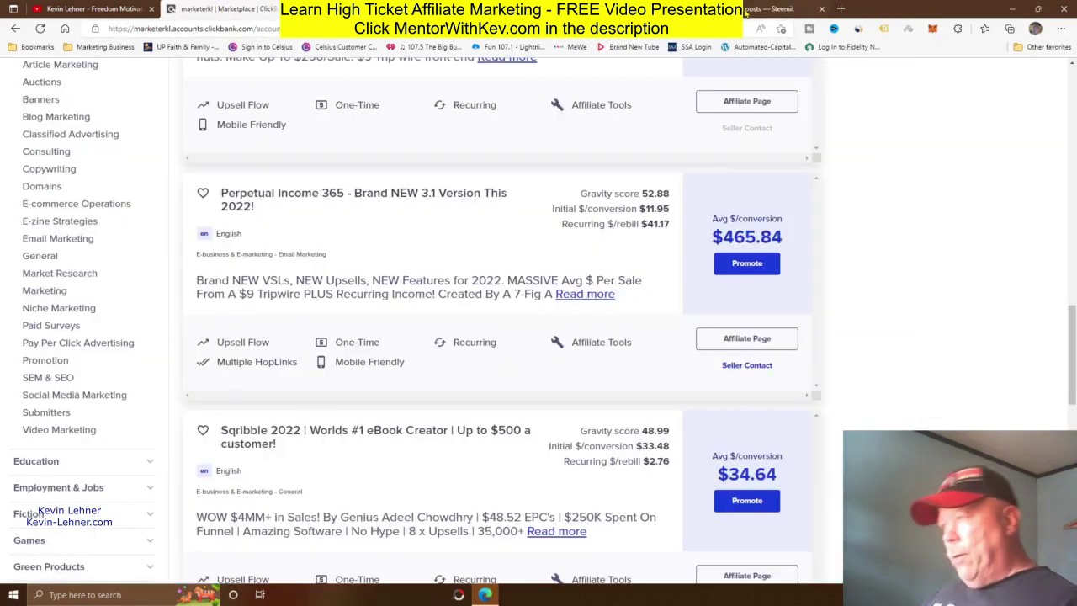
left_click(795, 9)
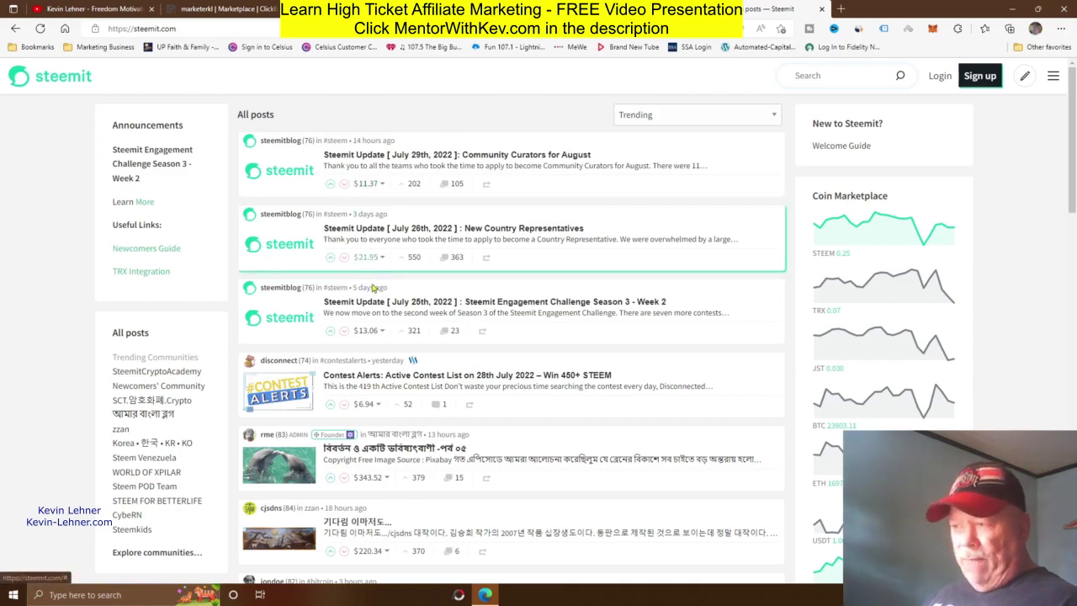
scroll(367, 362, "down", 2)
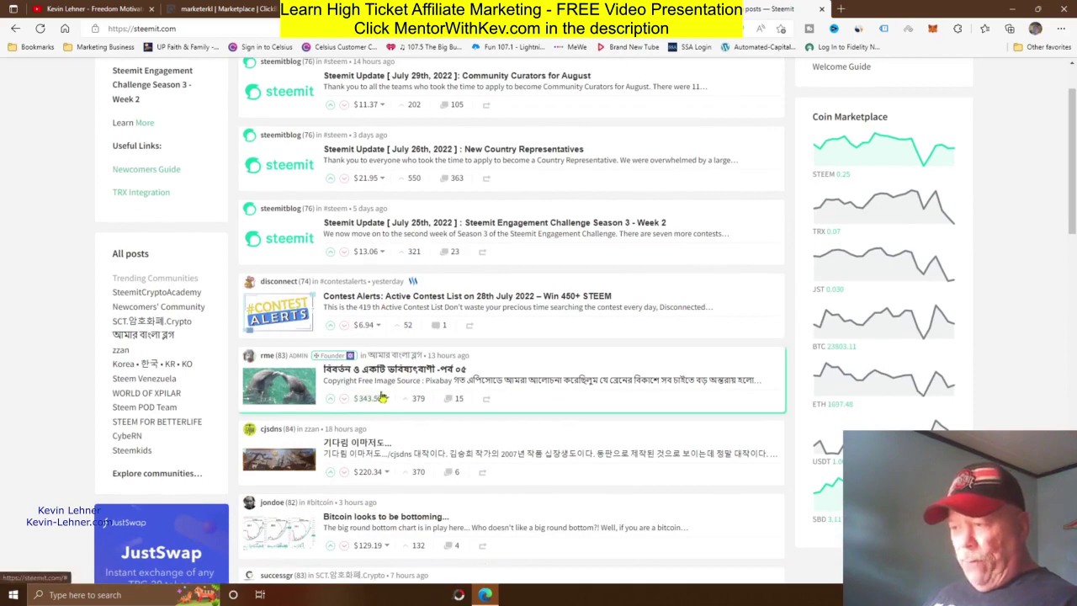
scroll(376, 410, "down", 4)
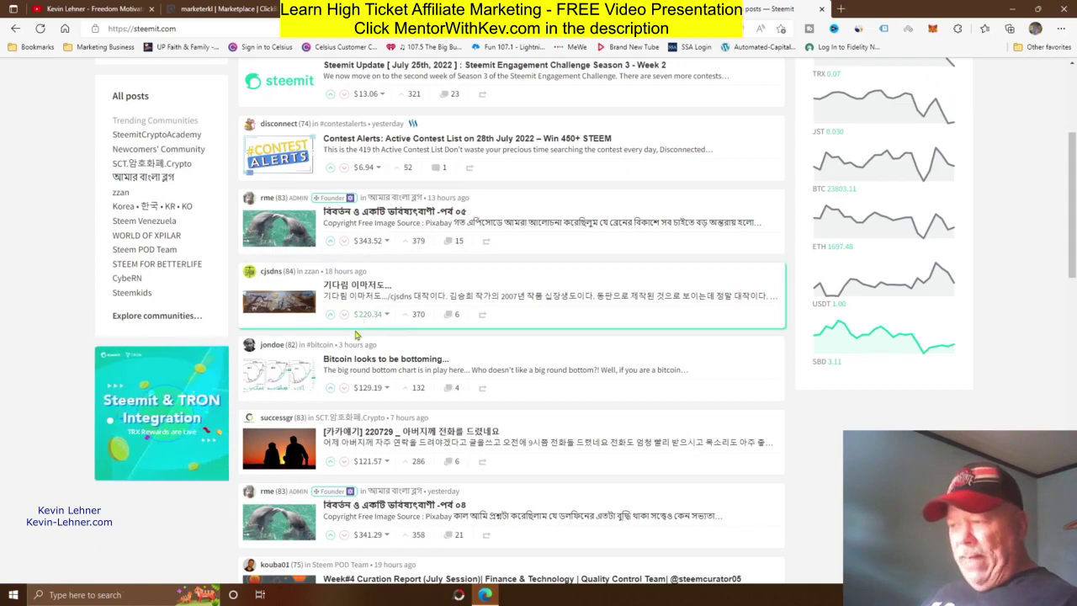
scroll(518, 377, "up", 5)
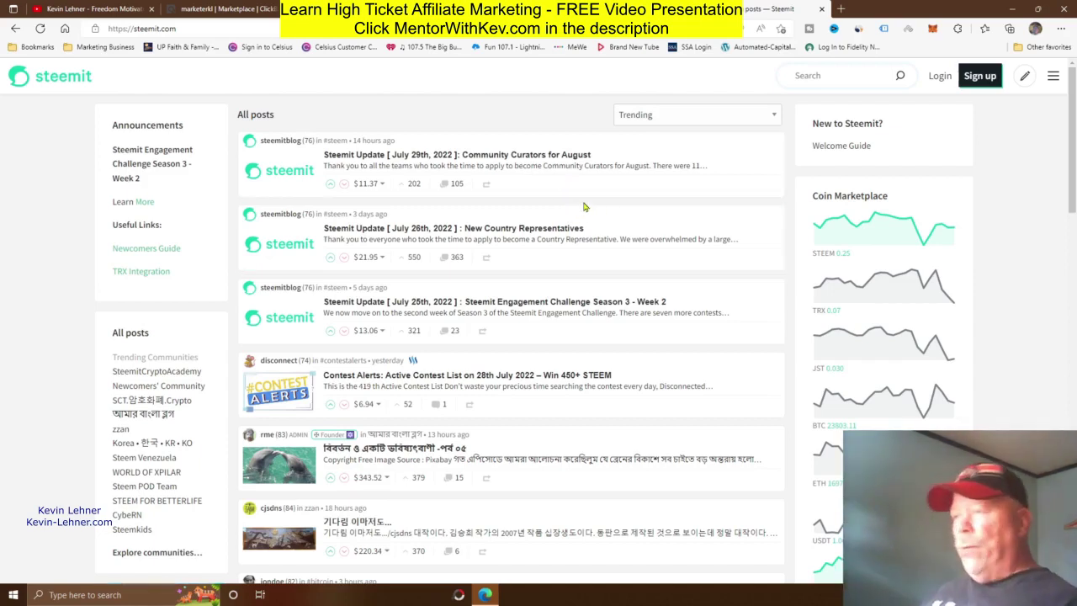
scroll(589, 210, "down", 2)
scroll(652, 281, "up", 2)
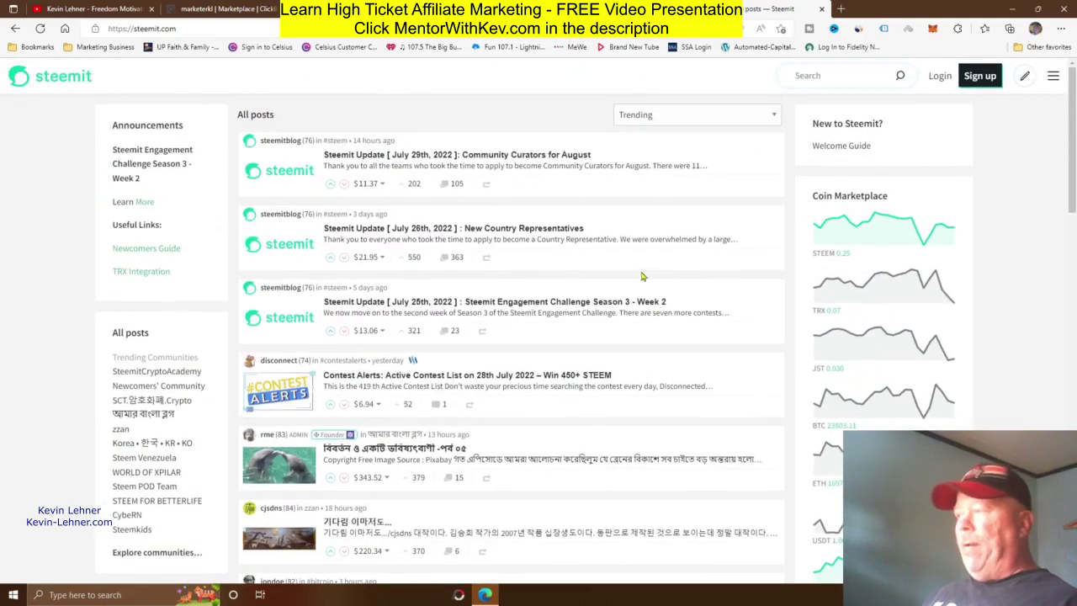
Step: Open Steemit's free sign-up form, look over its username, email and phone verification fields, and close it without registering
left_click(981, 80)
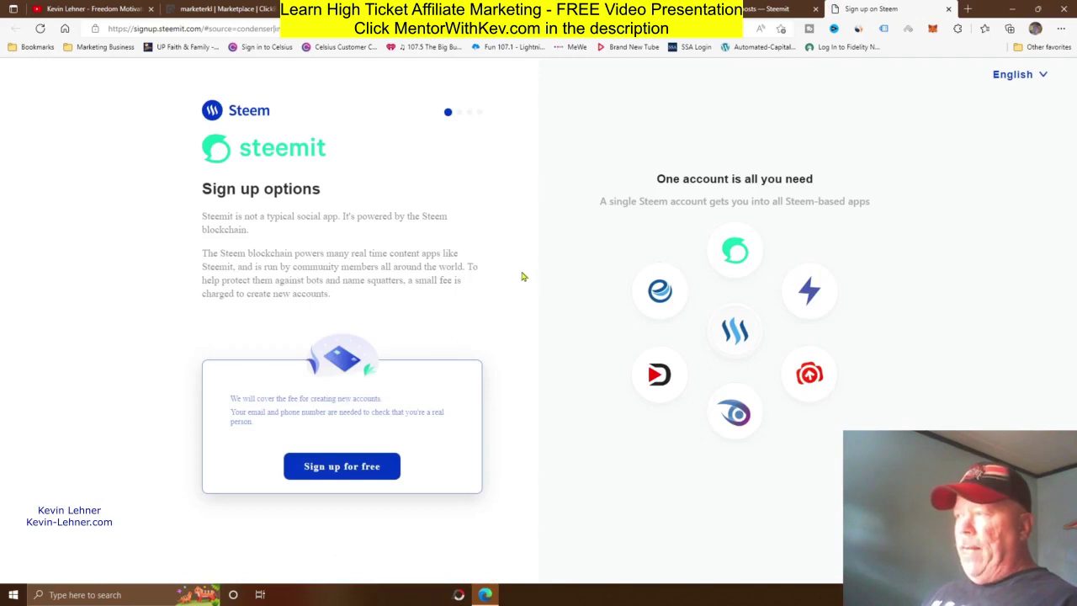
left_click(345, 472)
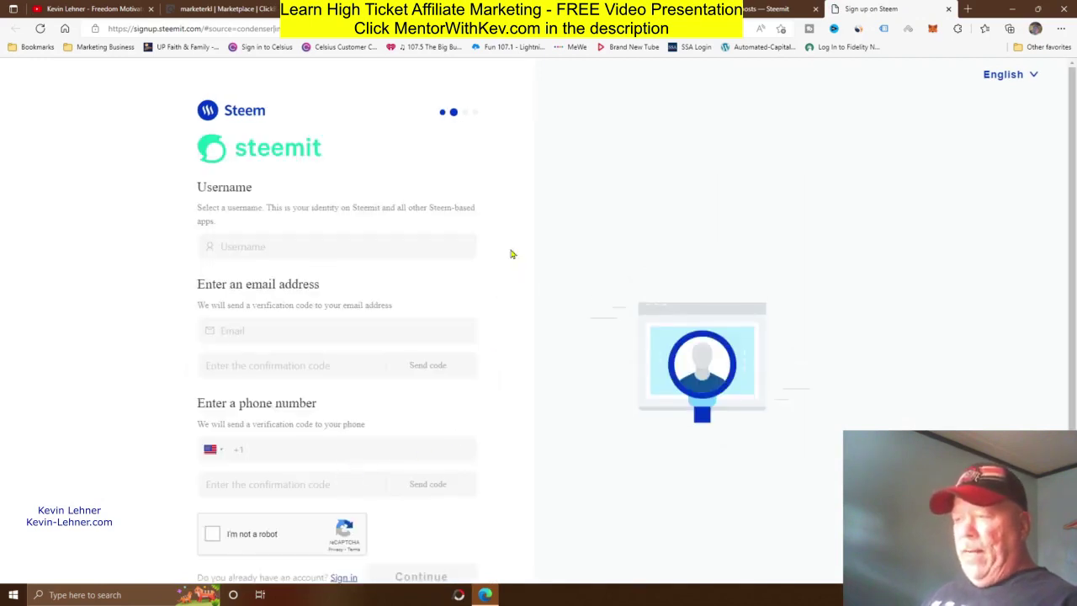
scroll(534, 212, "down", 1)
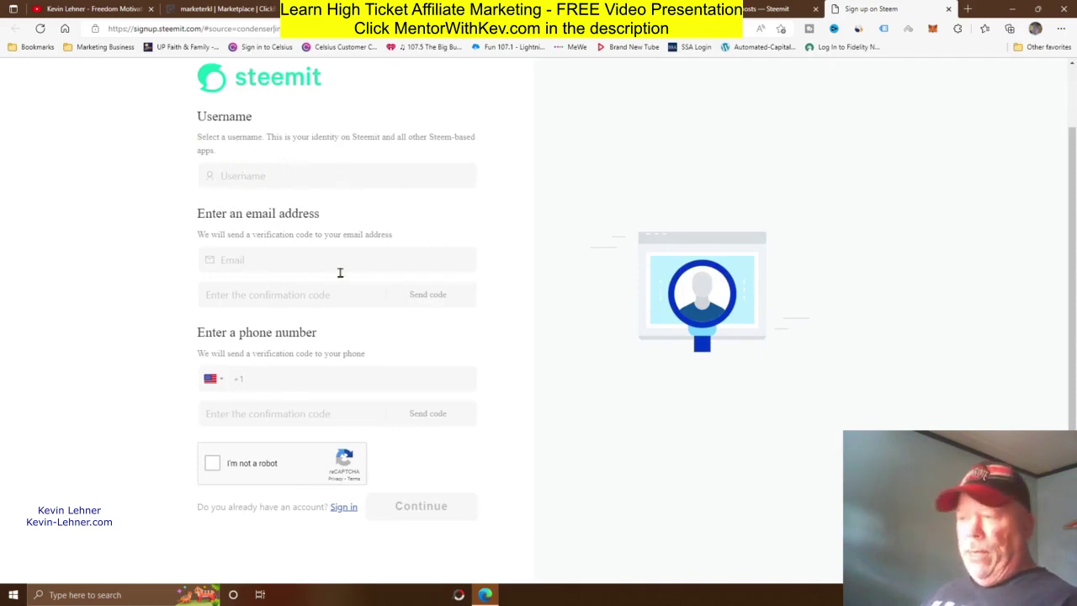
left_click(252, 295)
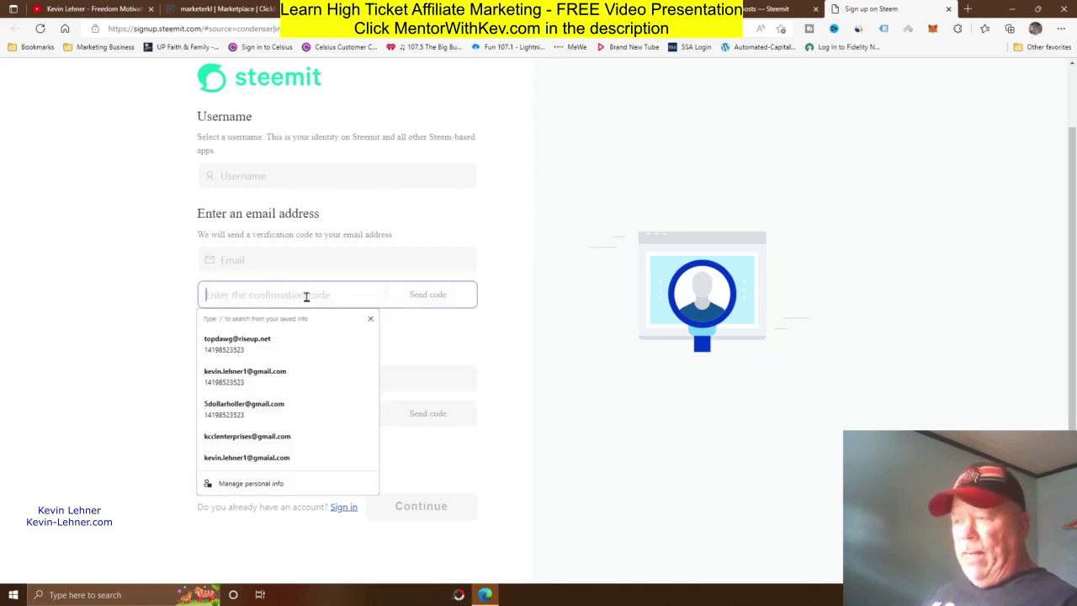
left_click(385, 314)
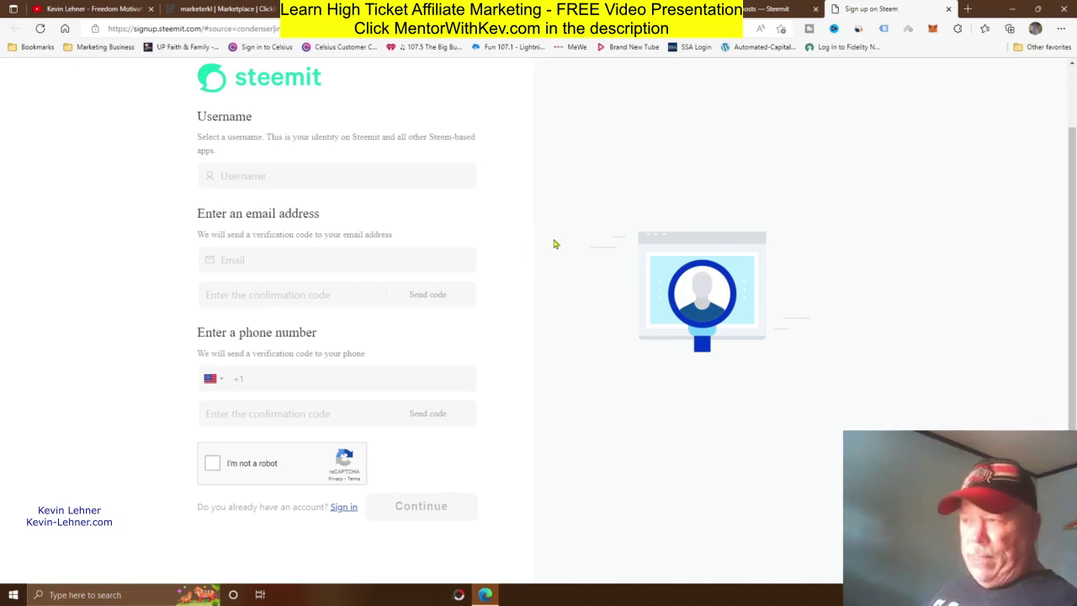
scroll(572, 218, "up", 1)
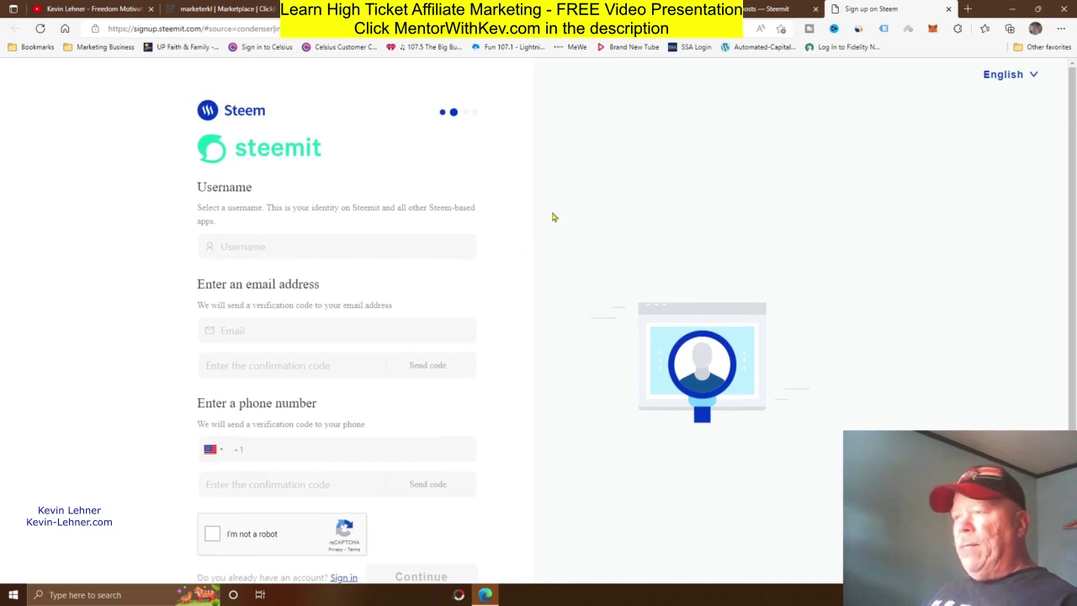
left_click(948, 8)
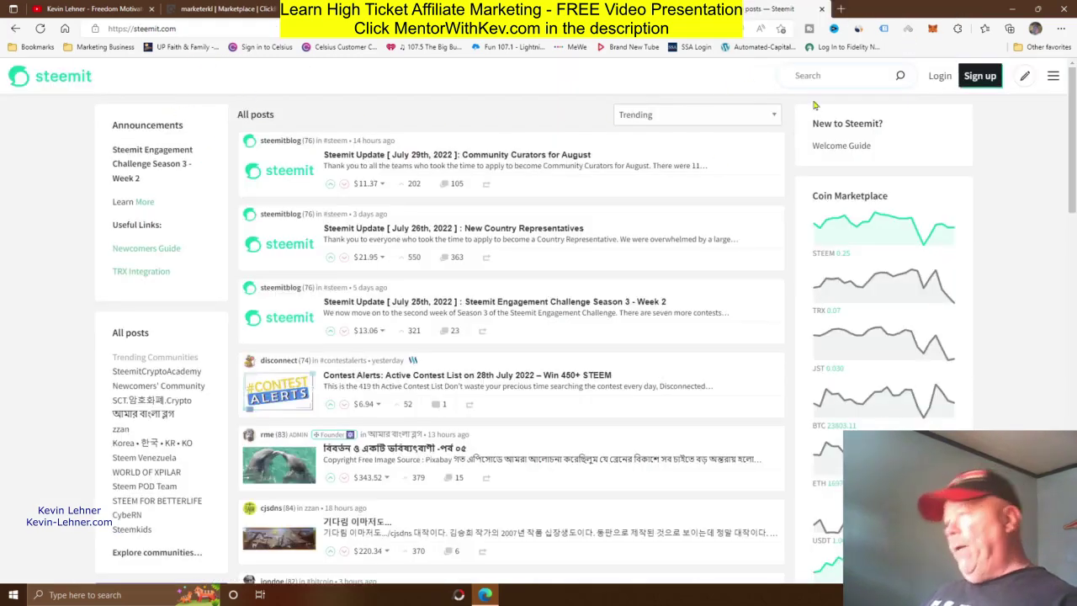
Step: Open the Similarweb insights for steemit.com and examine its ranks, visits over time, engagement figures and top countries
left_click(857, 31)
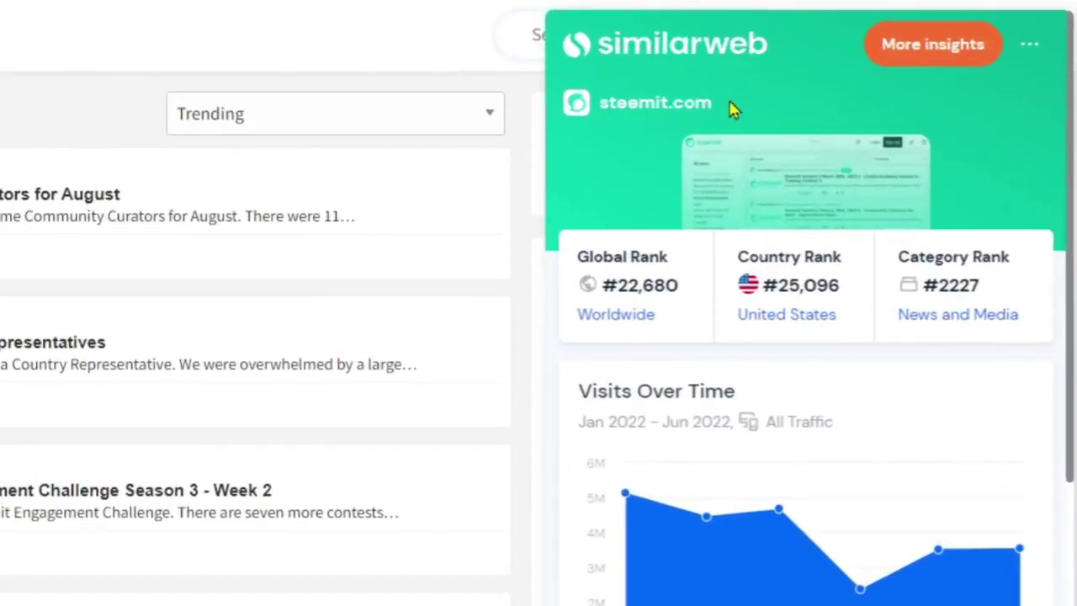
left_click_drag(733, 104, 623, 140)
left_click(604, 173)
scroll(673, 229, "down", 2)
scroll(683, 229, "down", 2)
mouse_move(691, 224)
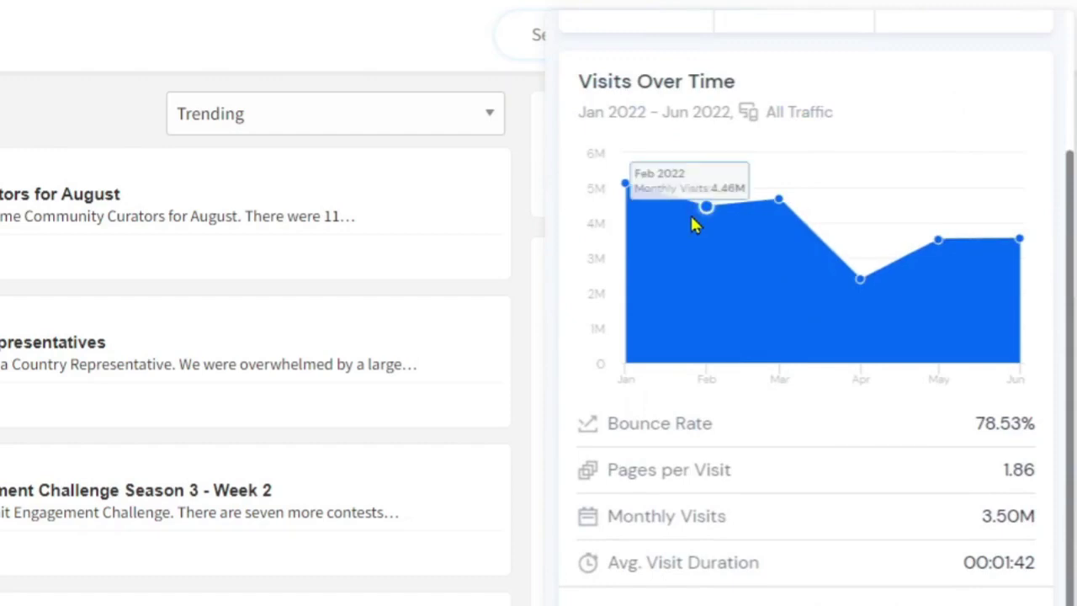
scroll(715, 261, "up", 1)
scroll(765, 337, "down", 2)
scroll(825, 303, "down", 2)
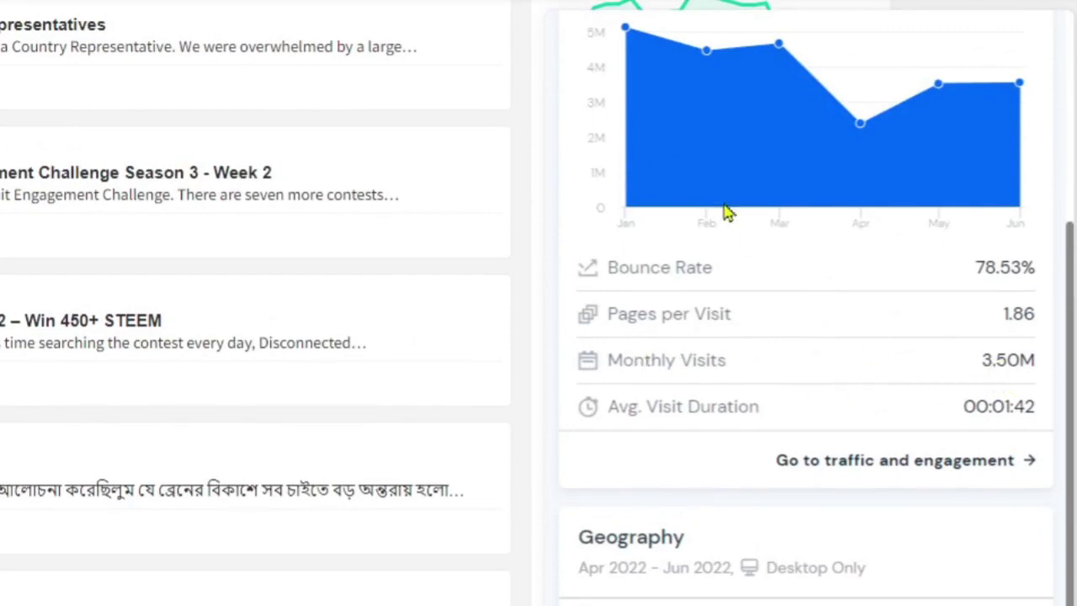
mouse_move(638, 37)
scroll(896, 337, "down", 5)
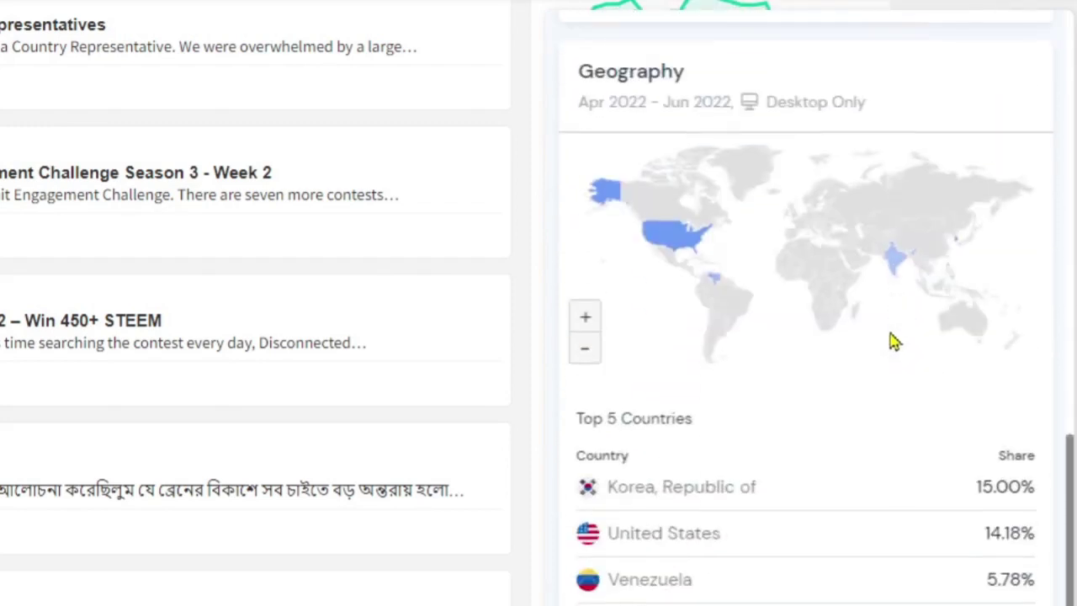
scroll(892, 343, "down", 2)
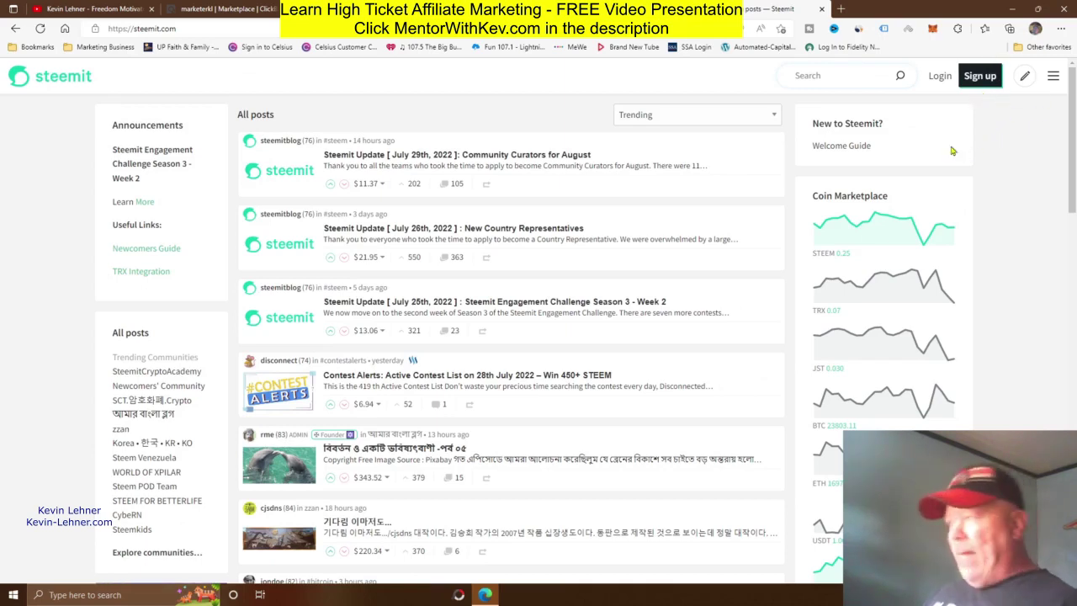
Step: Log in to Steemit with the saved account credentials and start a new post
left_click(940, 77)
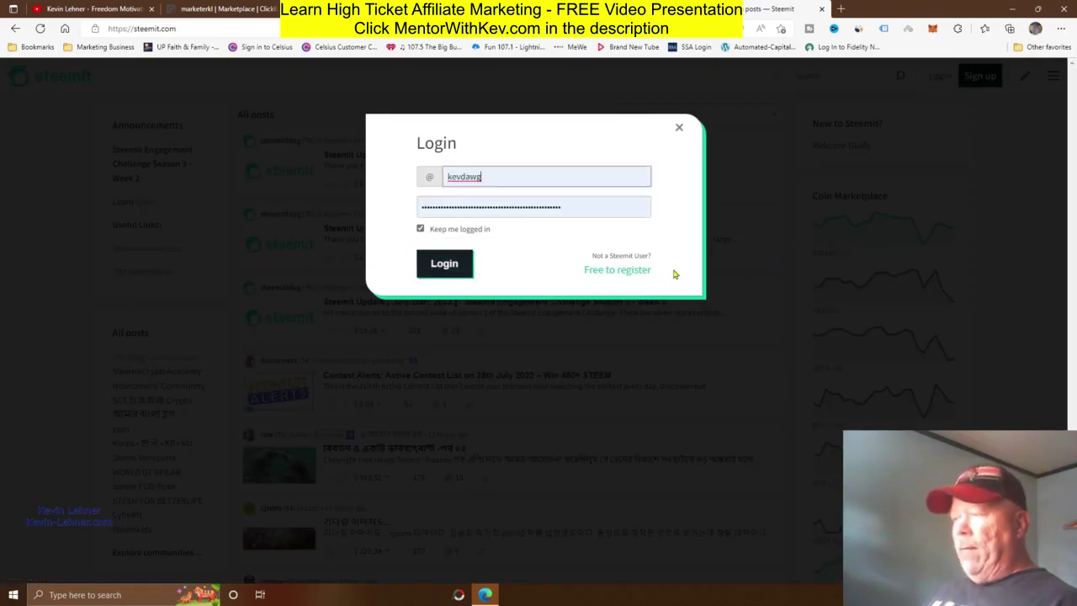
left_click(447, 264)
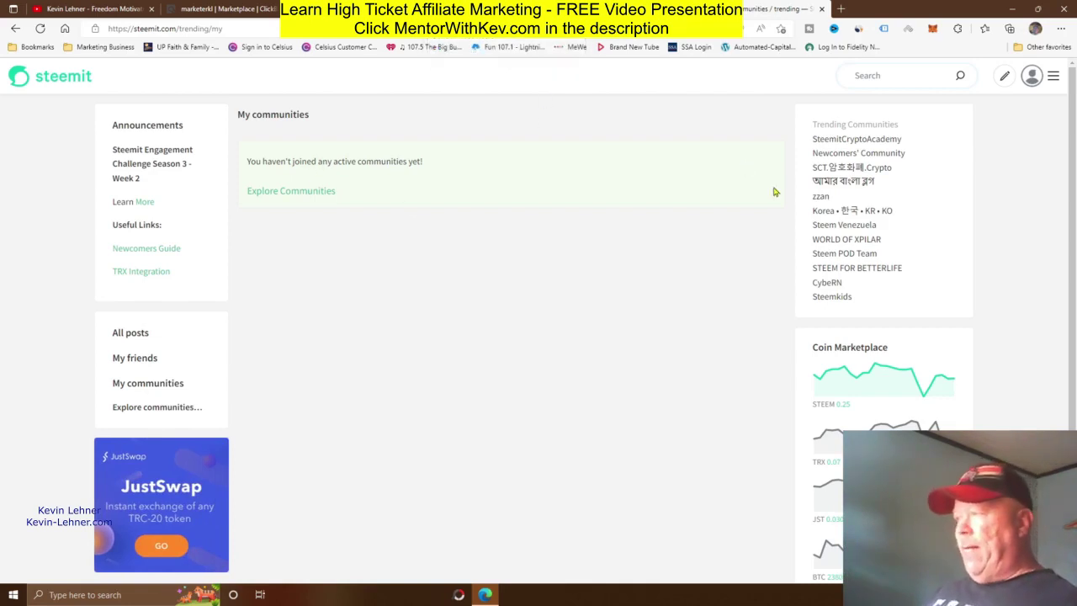
left_click(1033, 76)
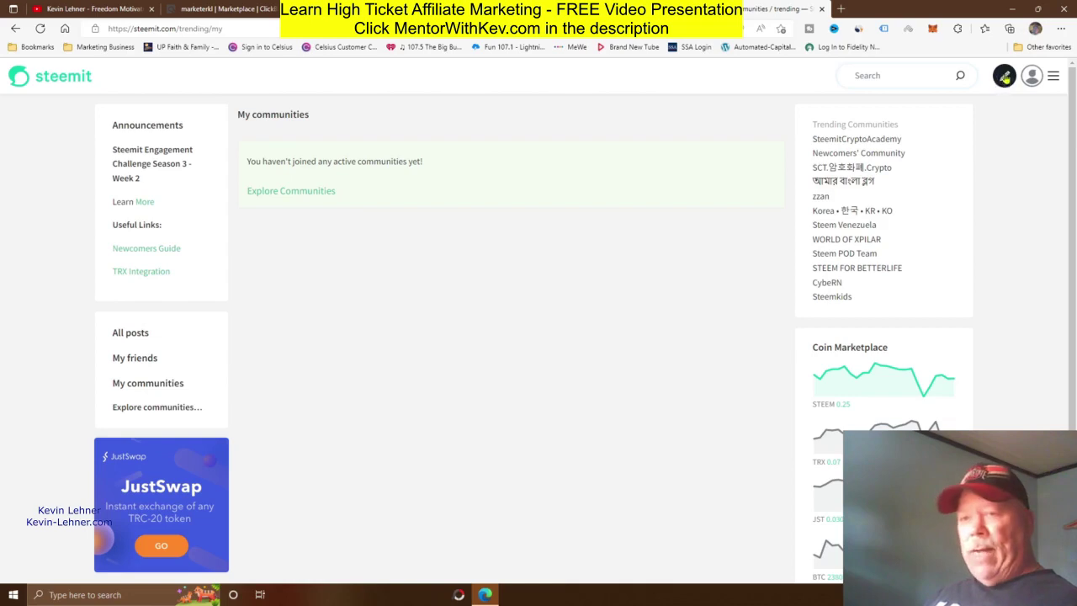
left_click(1006, 77)
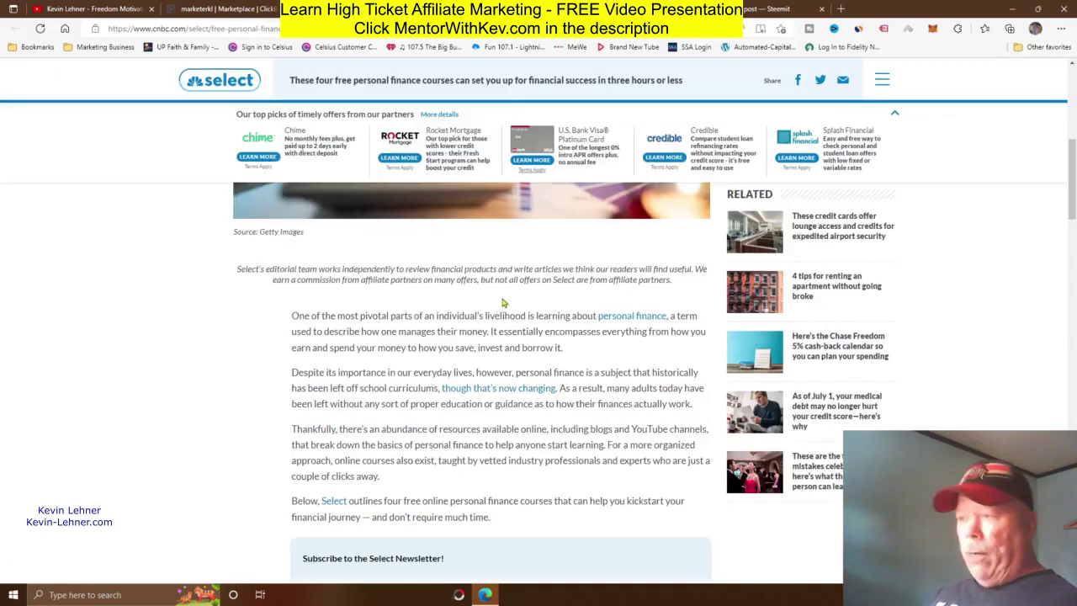
Step: Copy the CNBC Select article's headline and paste it as the title of the new Steemit post
scroll(517, 335, "up", 10)
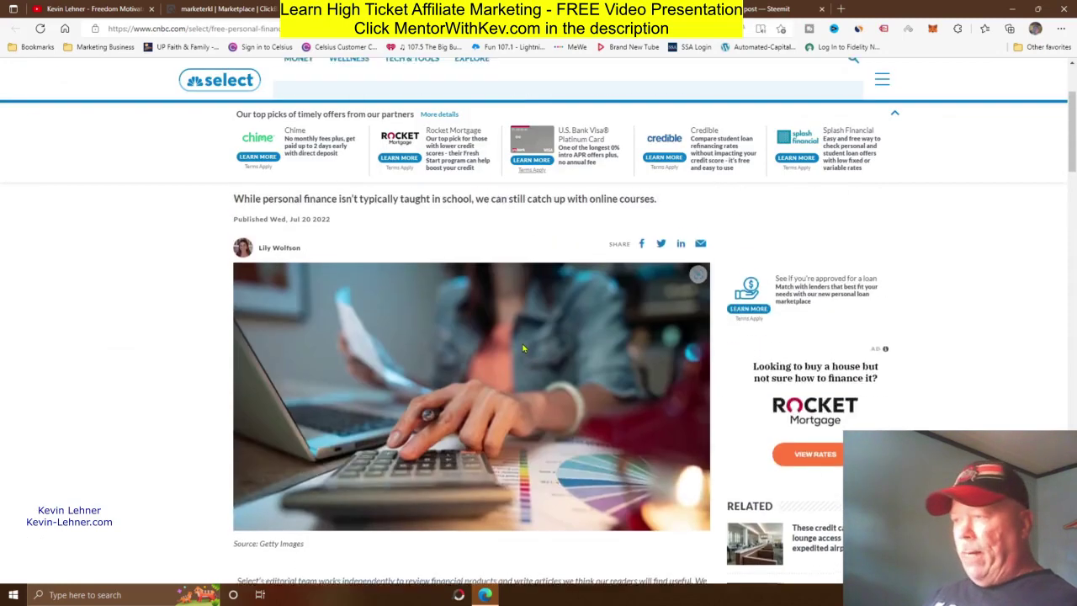
left_click_drag(234, 301, 645, 330)
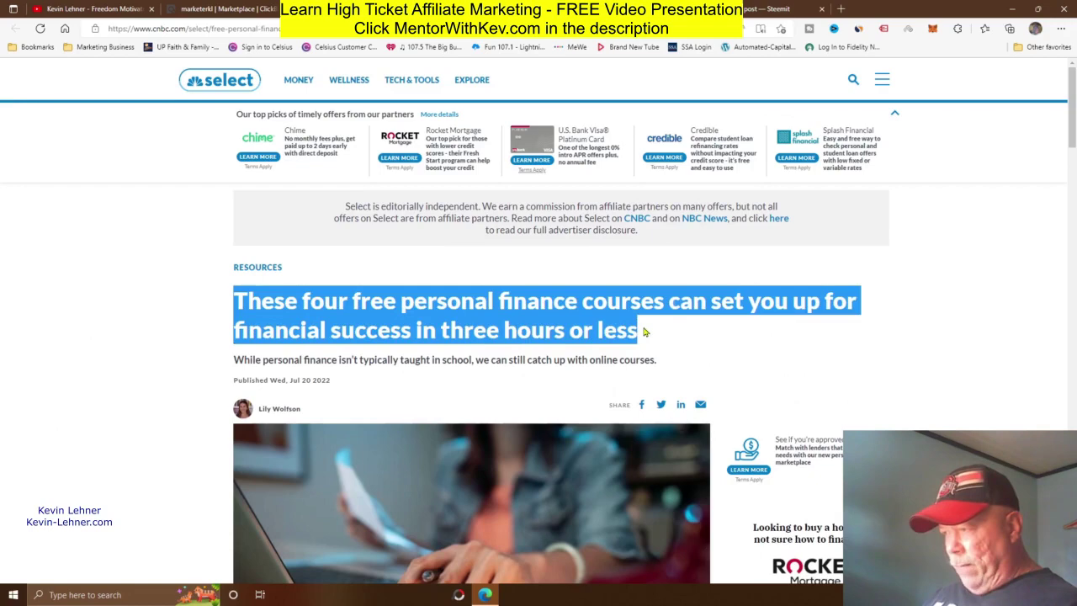
right_click(380, 300)
left_click(406, 309)
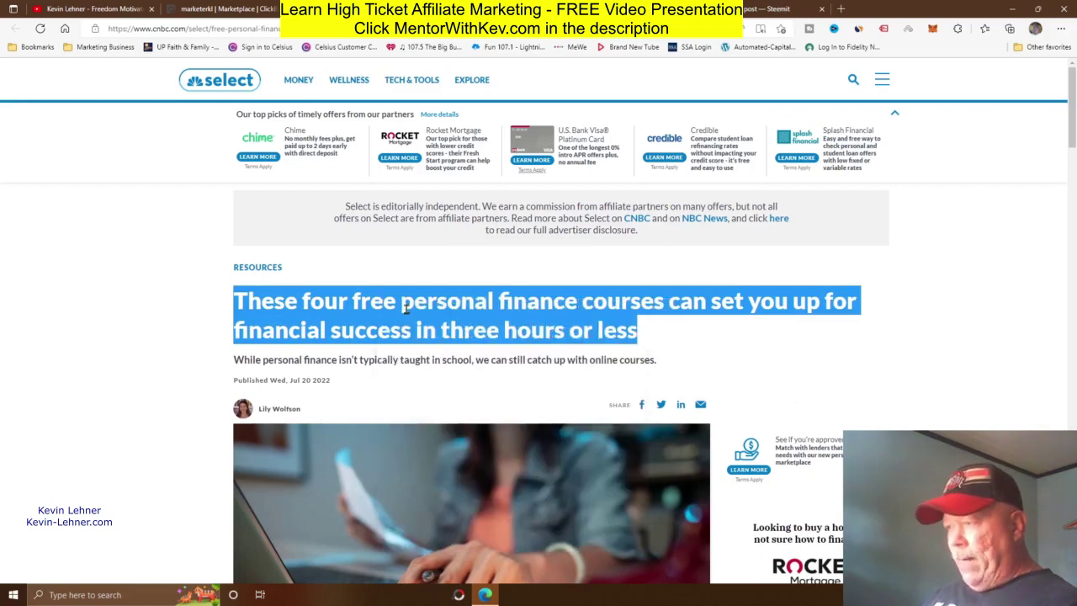
left_click(725, 10)
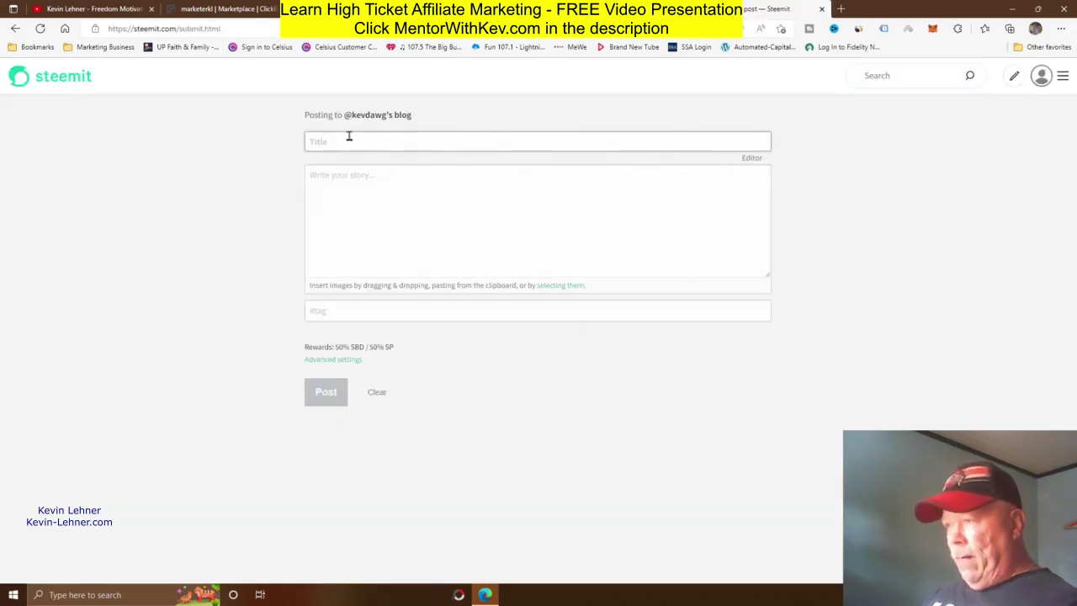
key("ctrl+v")
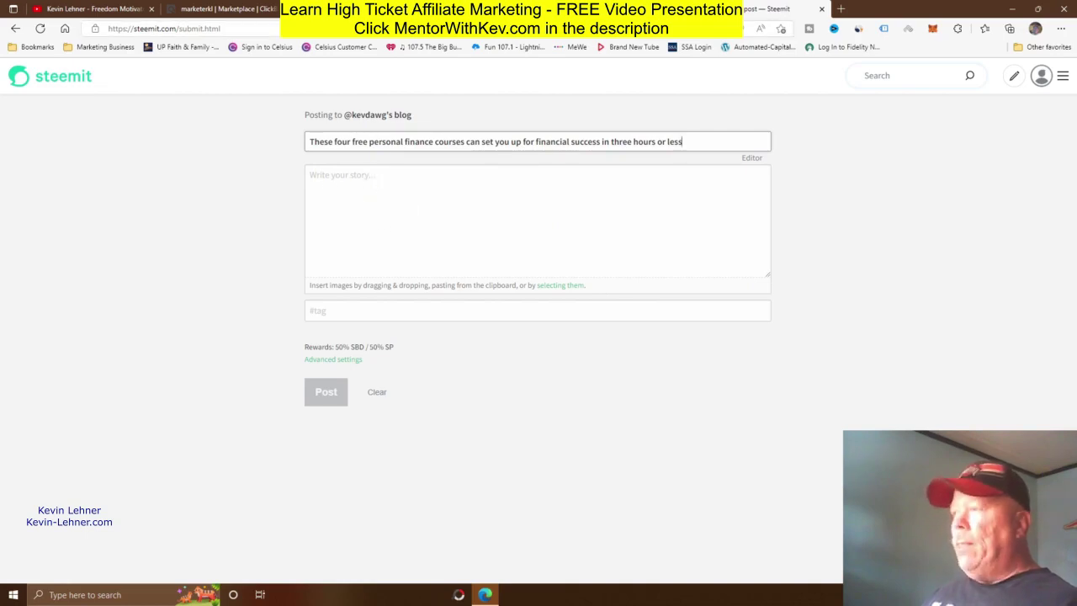
Step: Copy QuillBot's two paraphrased paragraphs into the Steemit post's story and add a blank line below them for more text
left_click(602, 9)
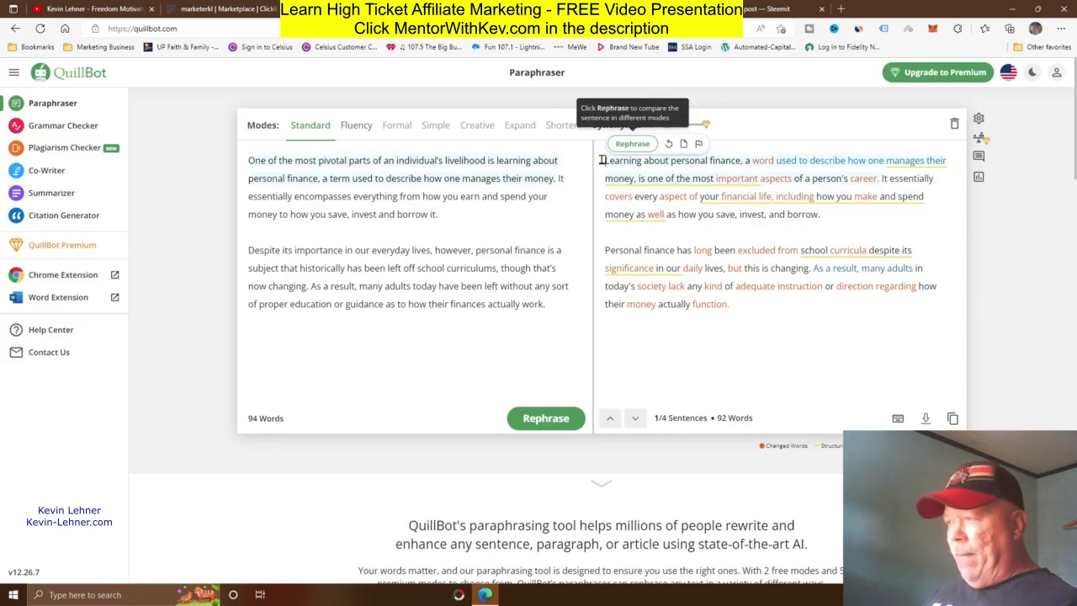
left_click_drag(603, 160, 817, 301)
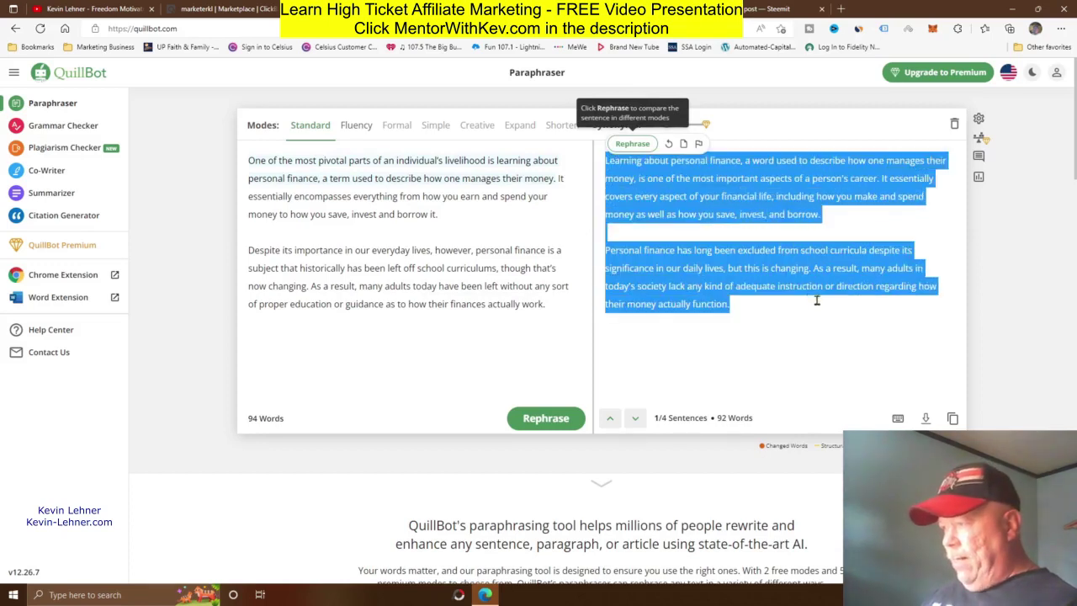
right_click(672, 192)
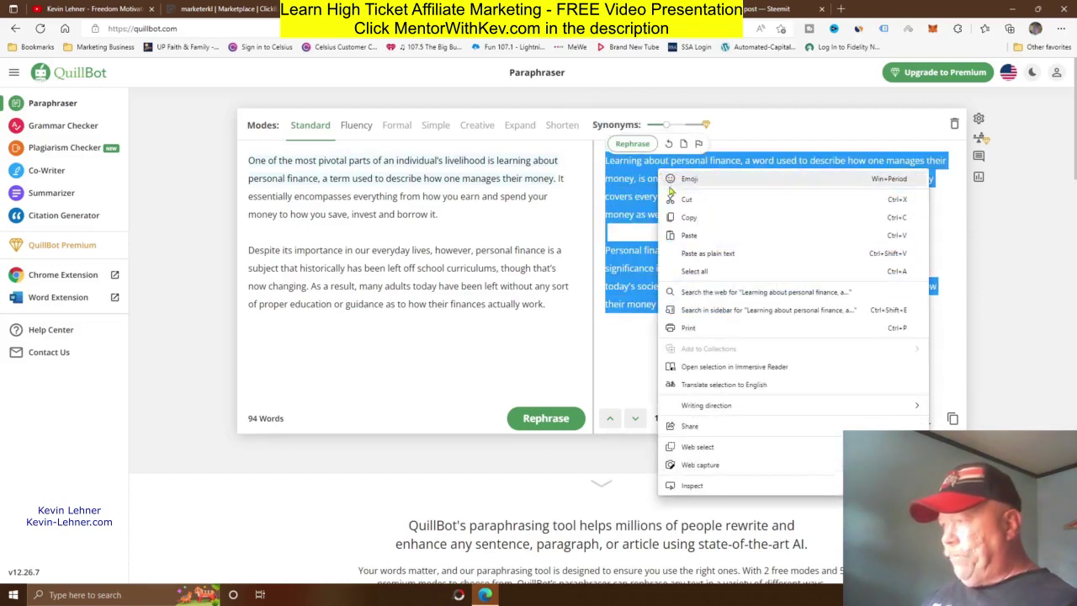
left_click(688, 217)
left_click(749, 10)
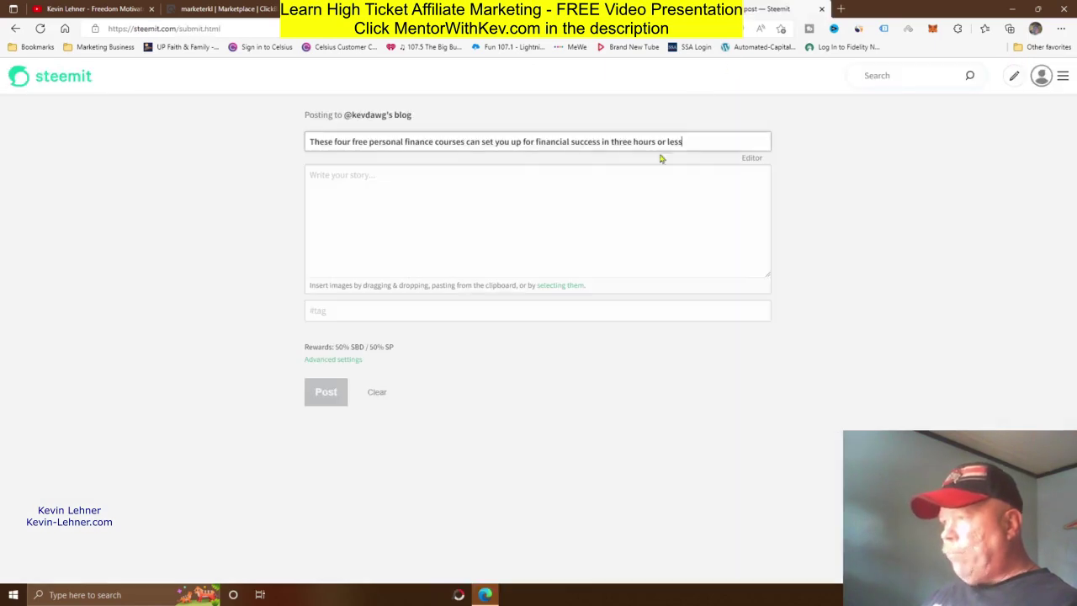
left_click(349, 176)
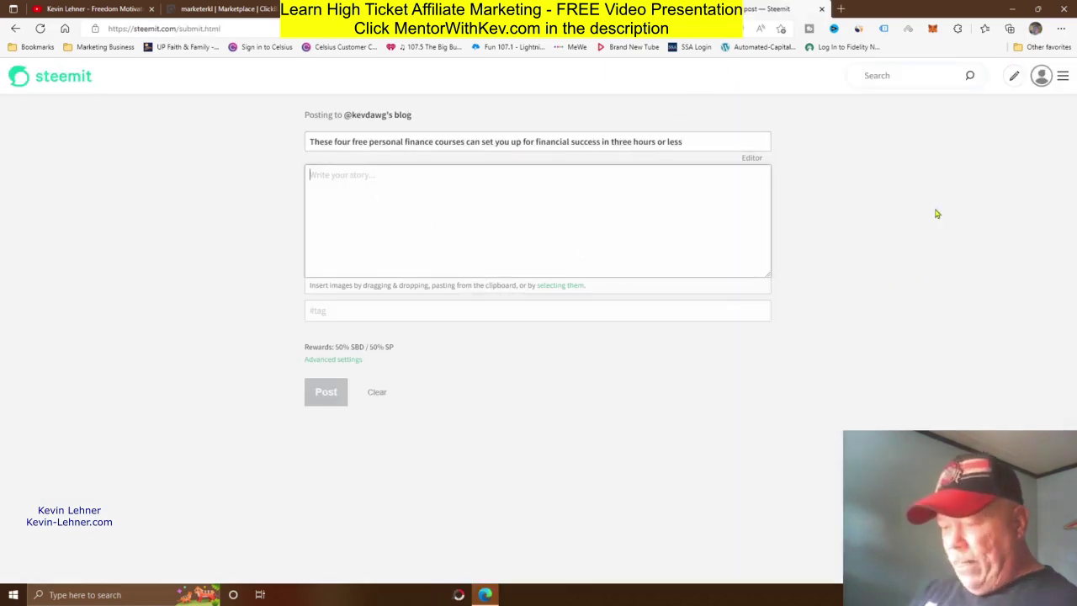
key("ctrl+v")
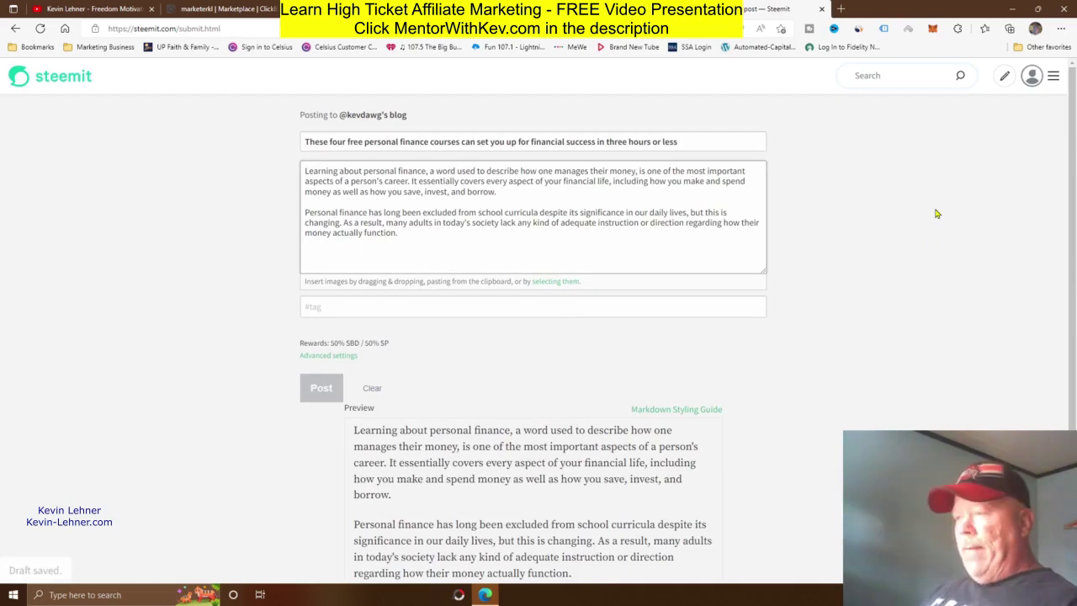
key("Return")
key("Return")
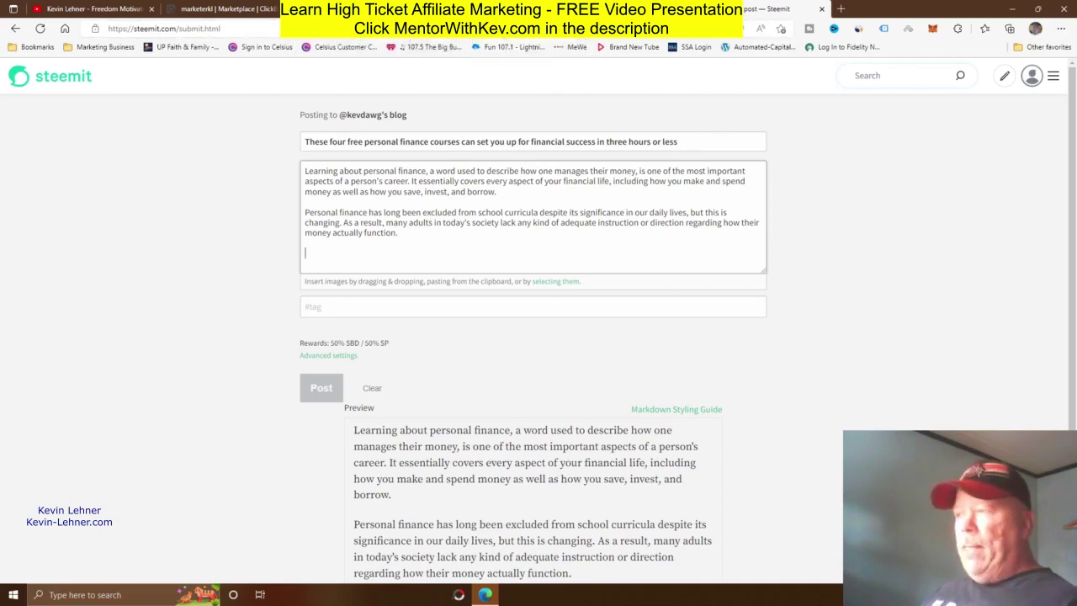
Step: Look through the CNBC Select article's Bottom line section and the earlier course sections
left_click(622, 9)
scroll(1052, 335, "down", 10)
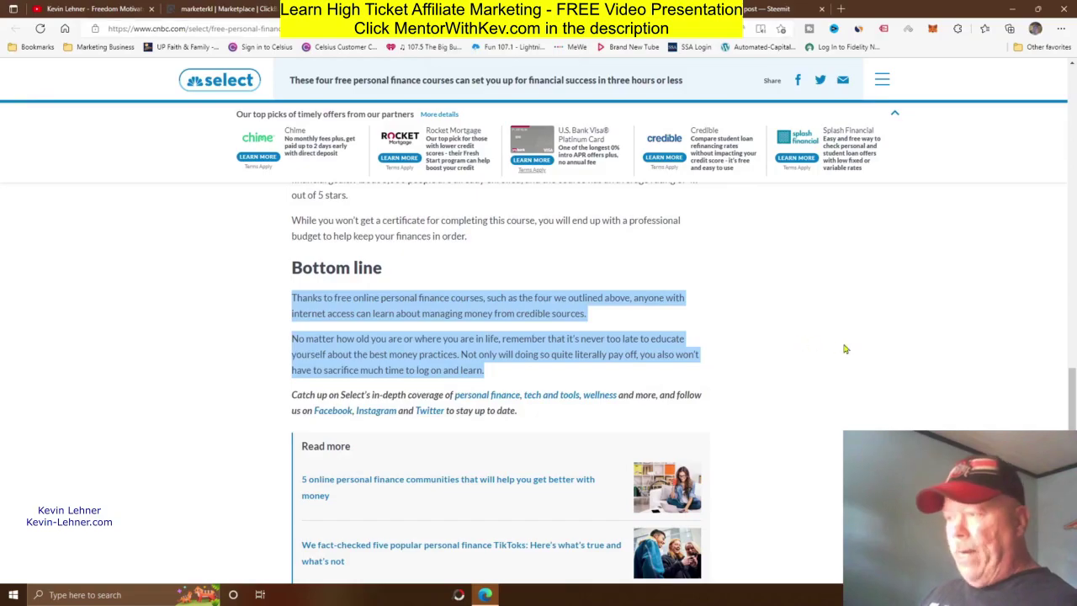
left_click(873, 367)
scroll(875, 371, "up", 20)
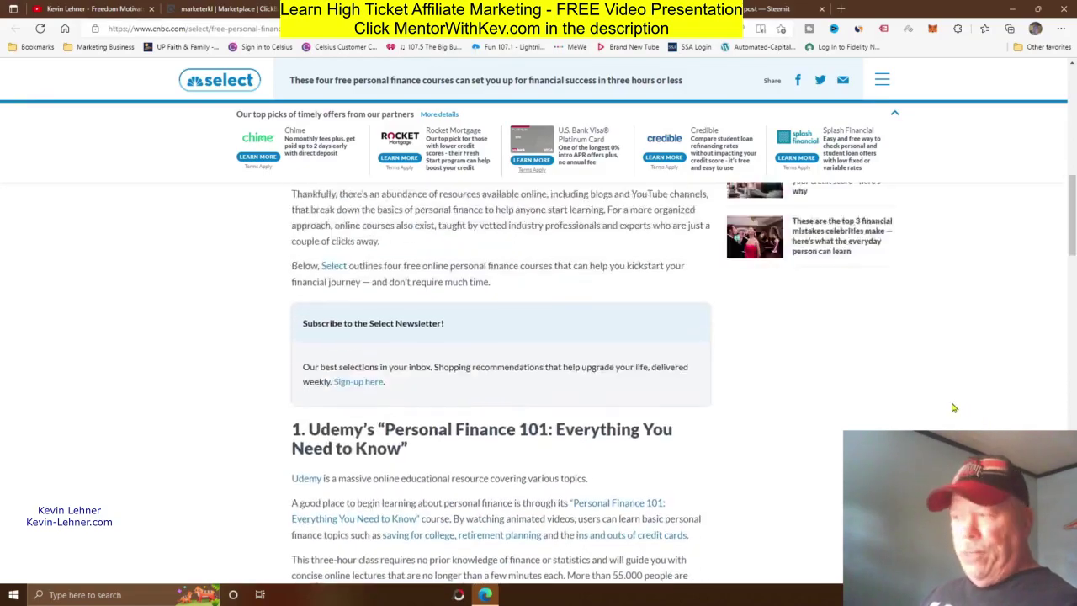
scroll(954, 404, "up", 2)
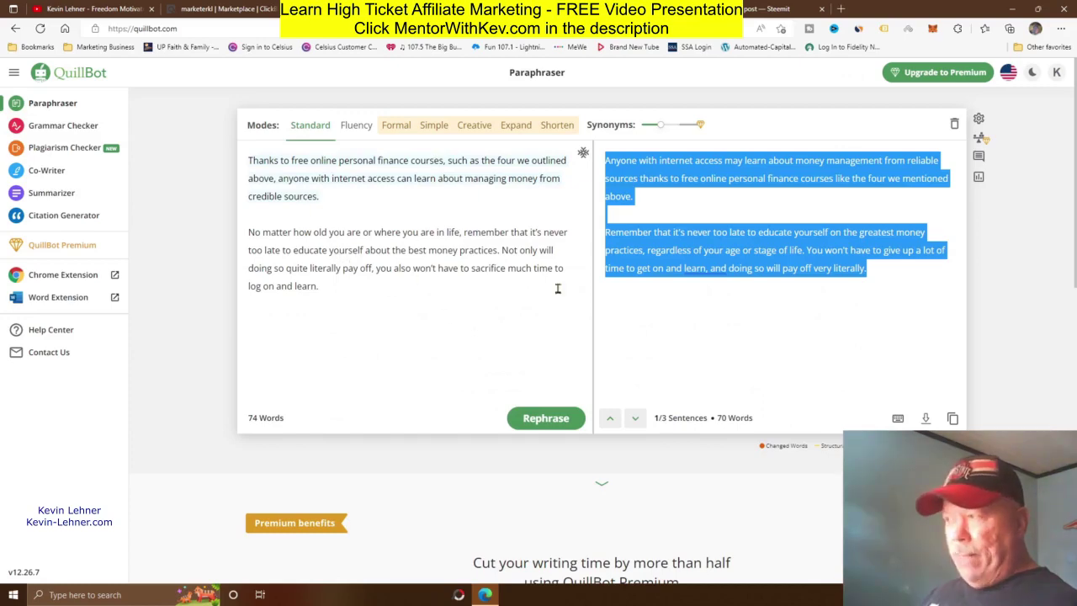
Step: Return to the Steemit draft and review its paraphrased text through the call-to-action line about creating an income within a week
left_click(749, 6)
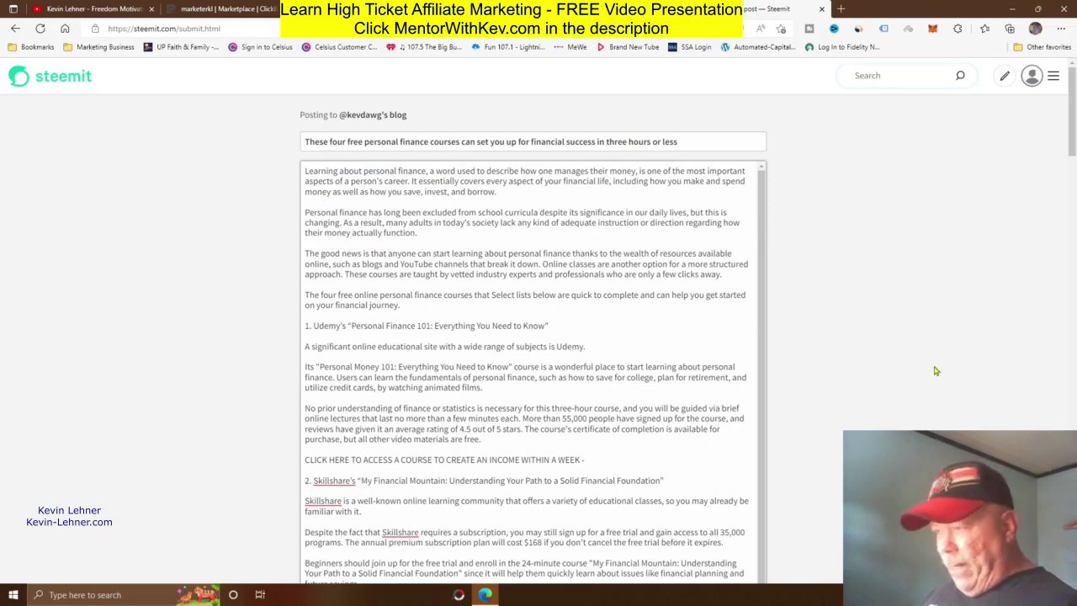
scroll(704, 296, "down", 1)
scroll(697, 300, "up", 1)
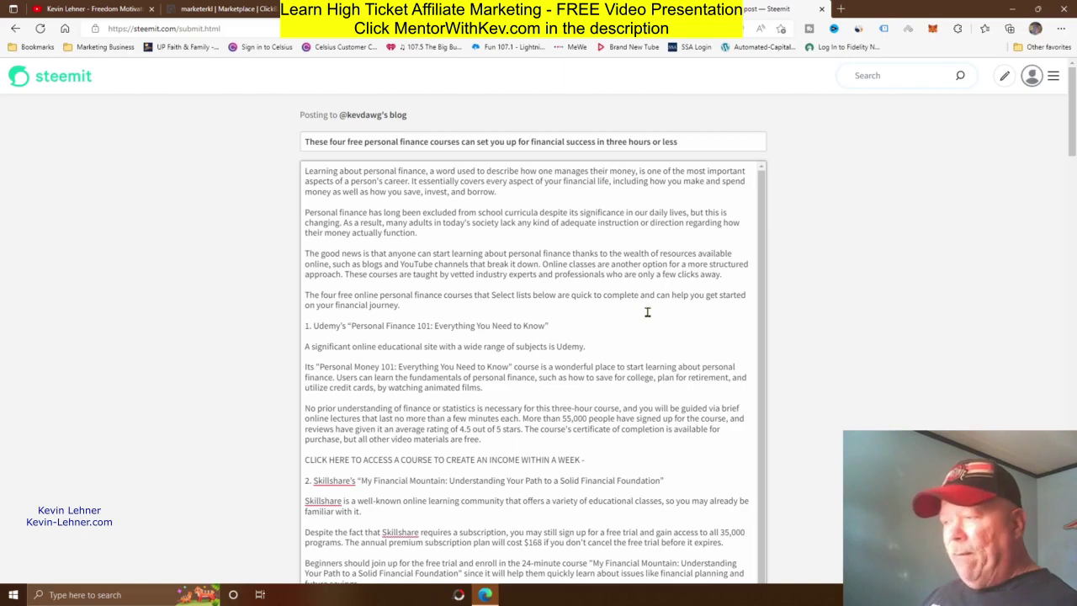
scroll(647, 312, "down", 2)
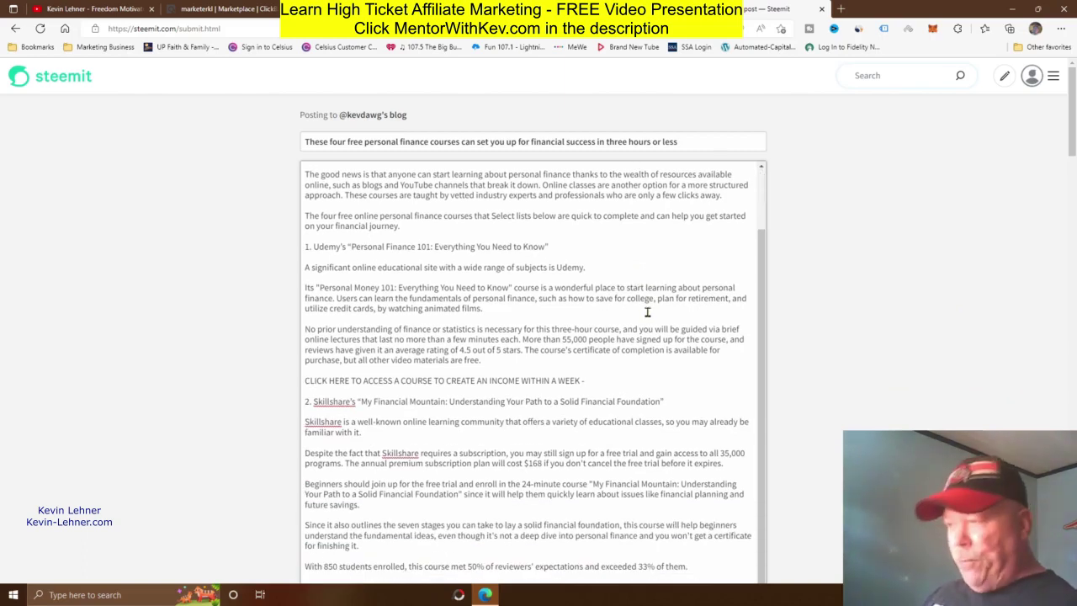
scroll(647, 312, "down", 2)
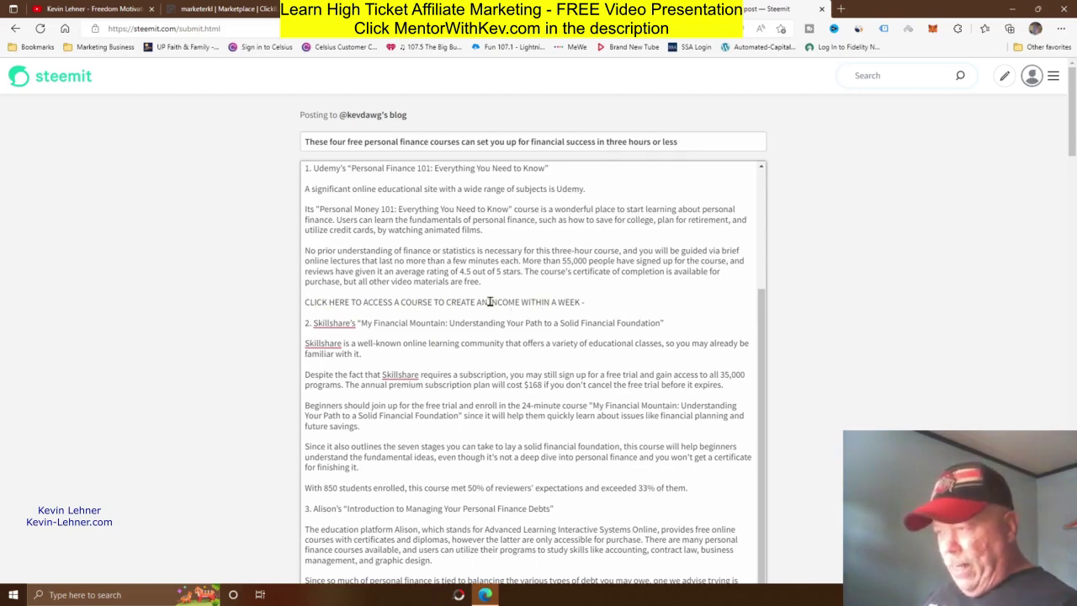
Step: Reword the calls to action above the Skillshare and Coursera sections to offer "A LIFE CHANGING INCOME" within a week
type("LIFE CH")
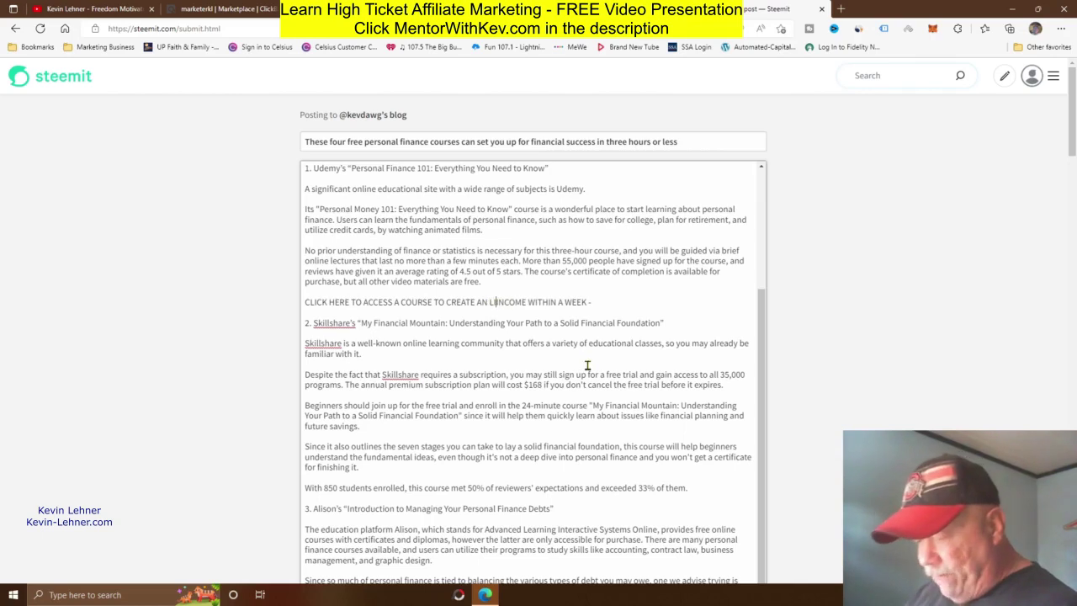
type("ANGING I")
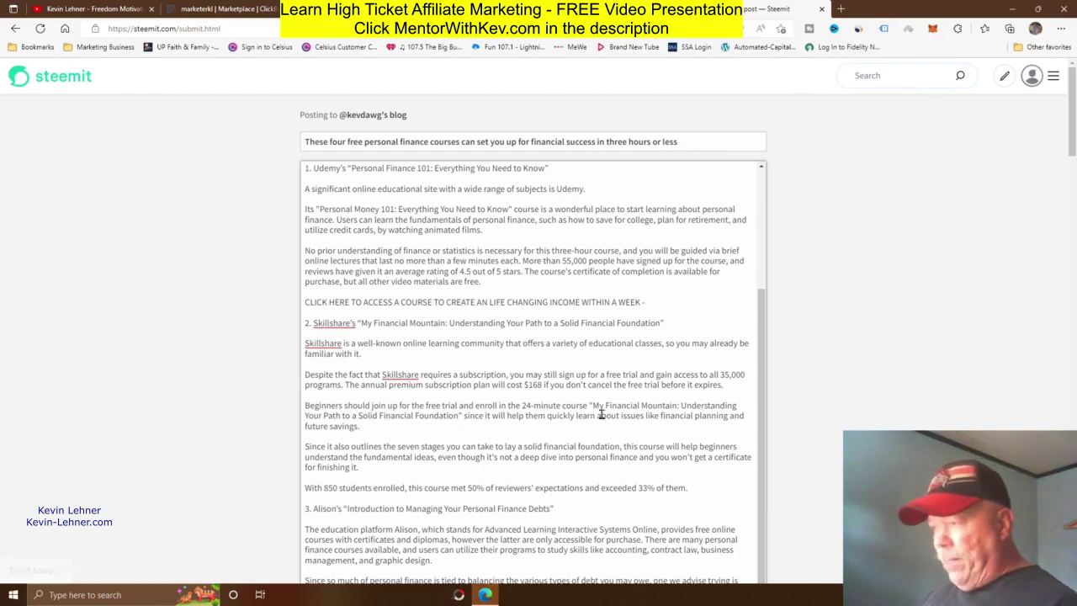
scroll(601, 414, "down", 3)
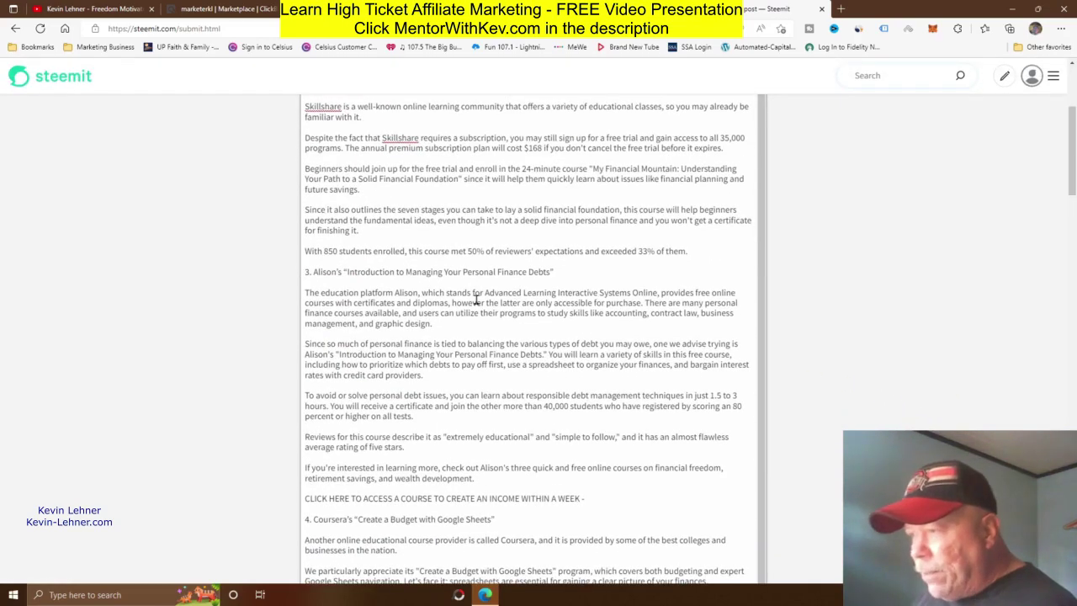
scroll(477, 299, "down", 1)
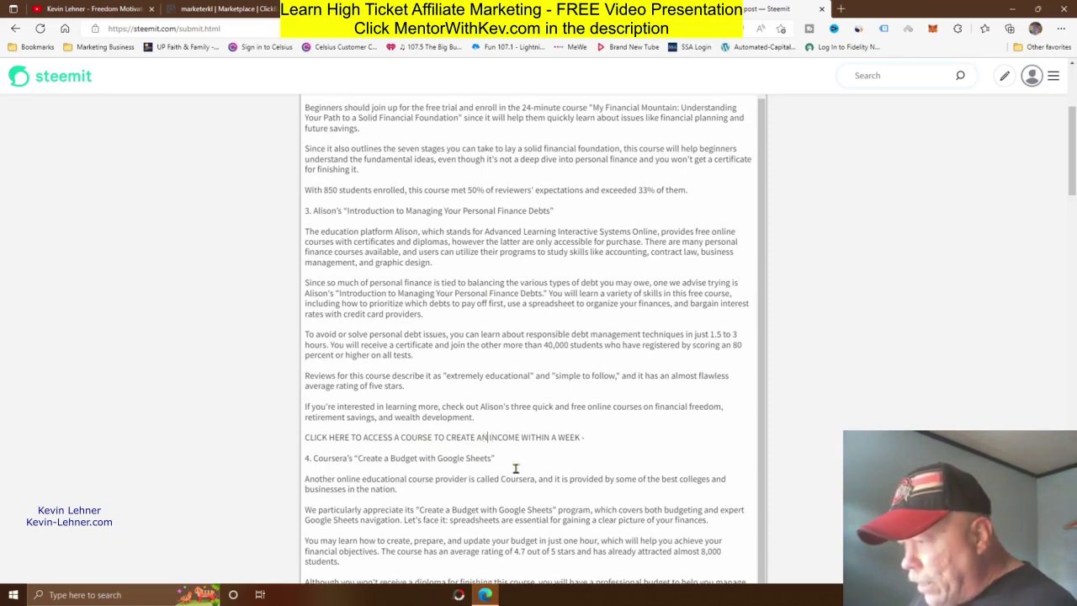
key("BackSpace")
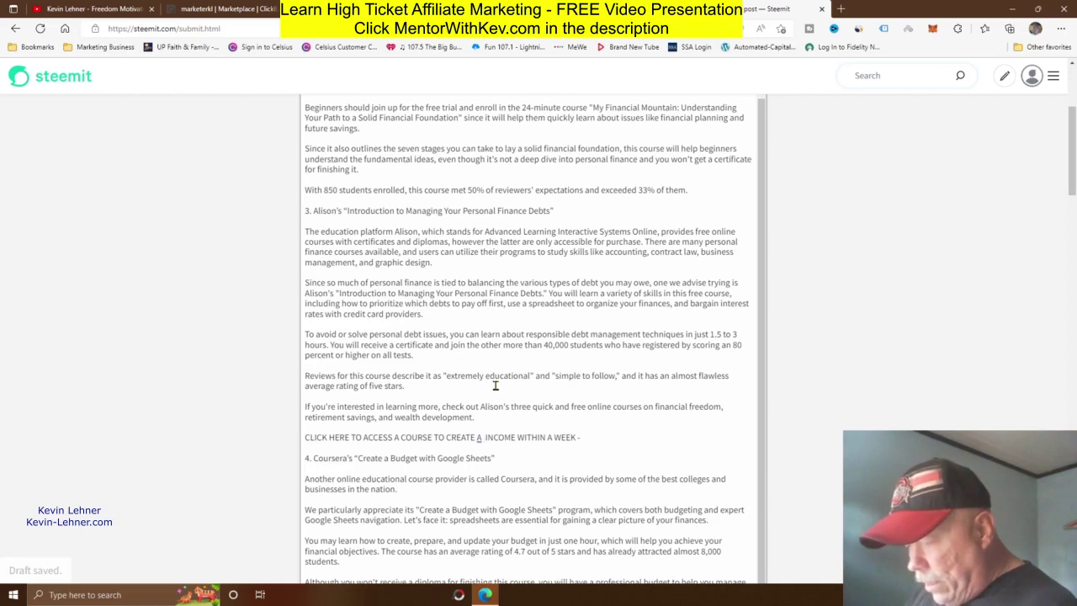
type("LIFE CHANG")
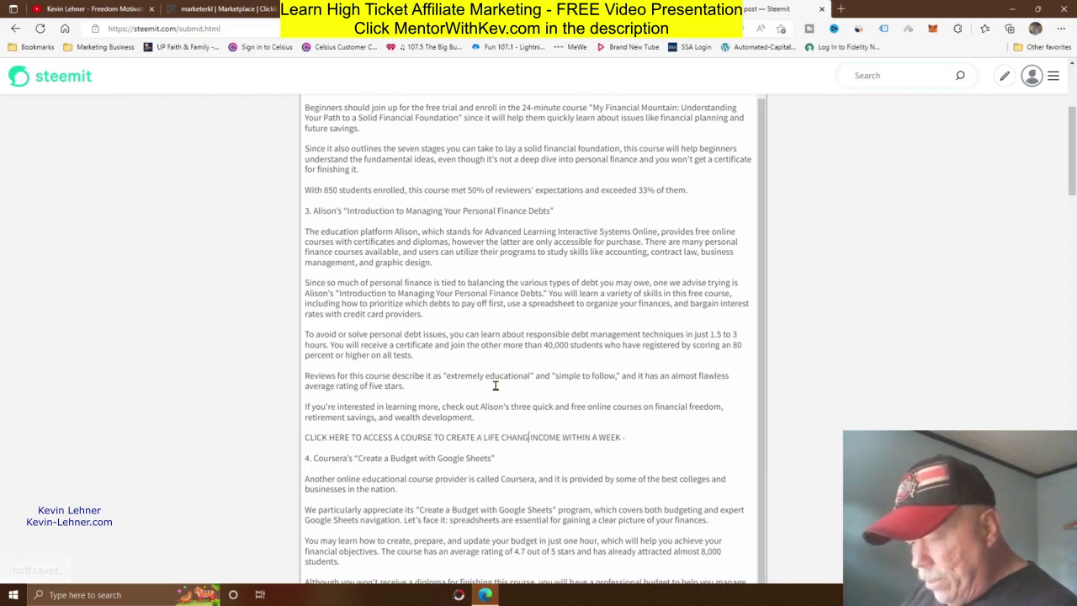
type("ING IN")
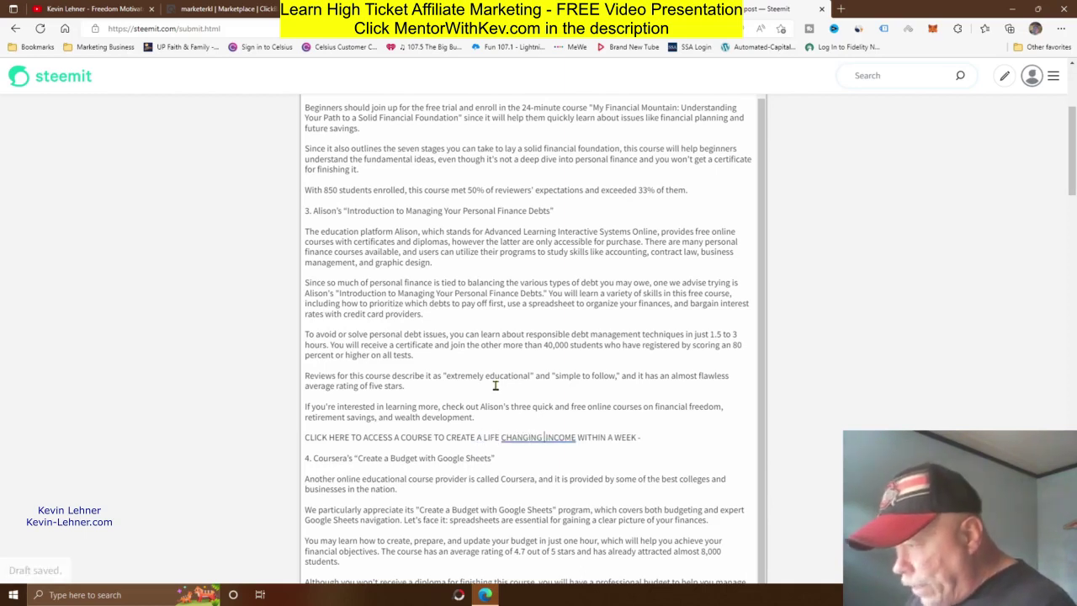
Step: Reword the closing call to action below the Bottom line section to read "CREATE A LIFE CHANGING INCOME WITHIN A WEEK"
scroll(496, 386, "down", 3)
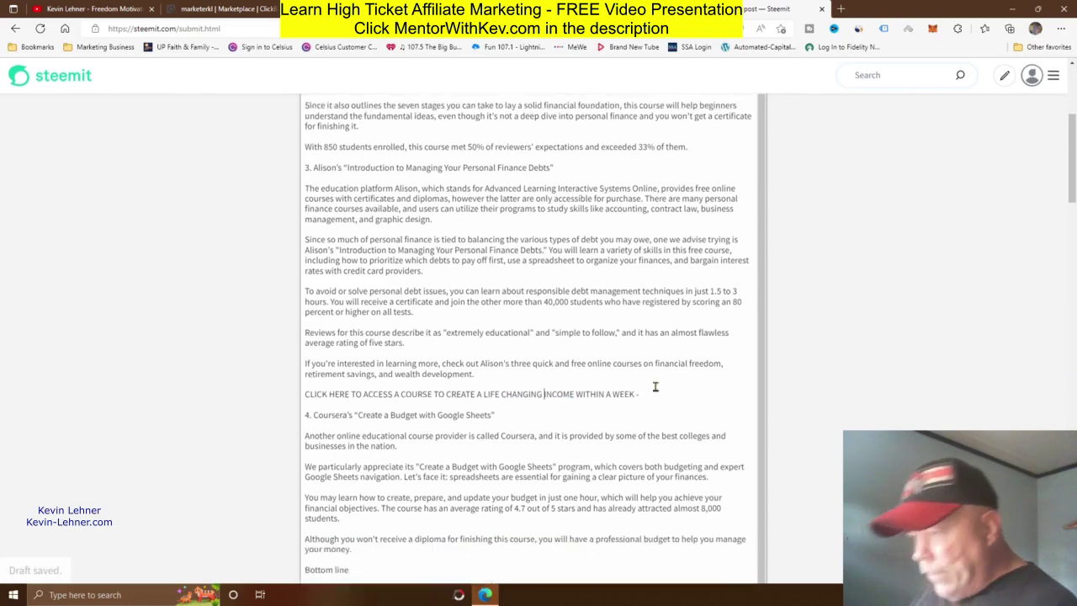
scroll(659, 297, "down", 3)
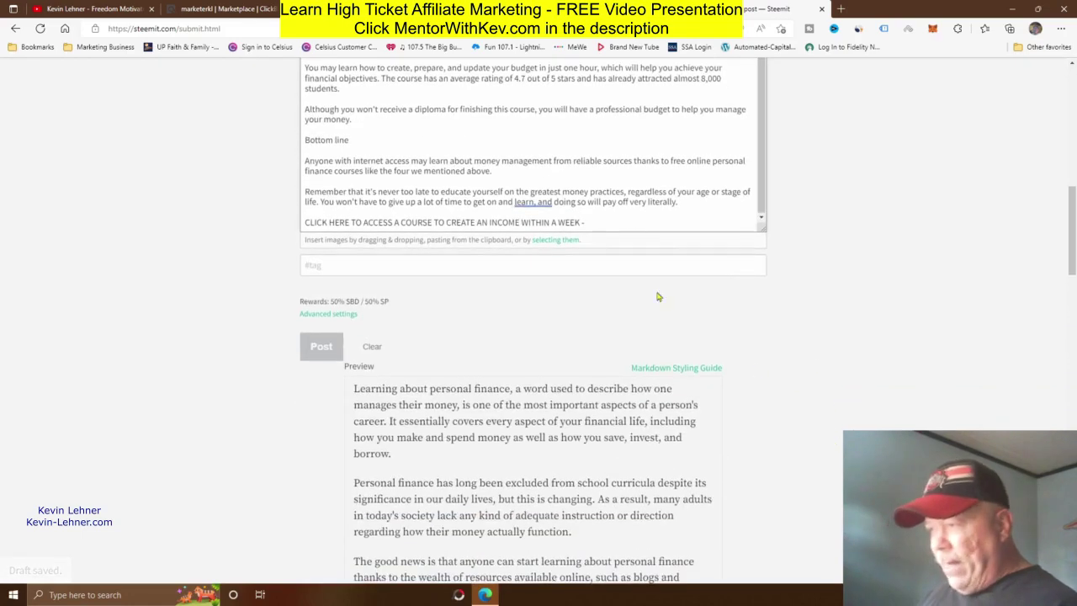
left_click(485, 222)
type("N")
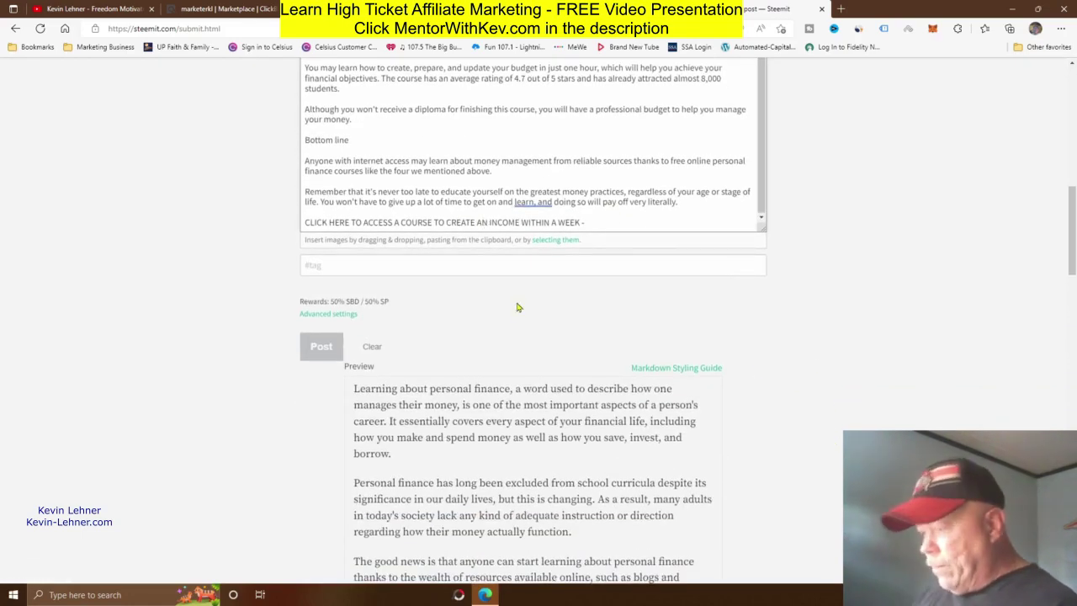
key("BackSpace")
type("LIFE")
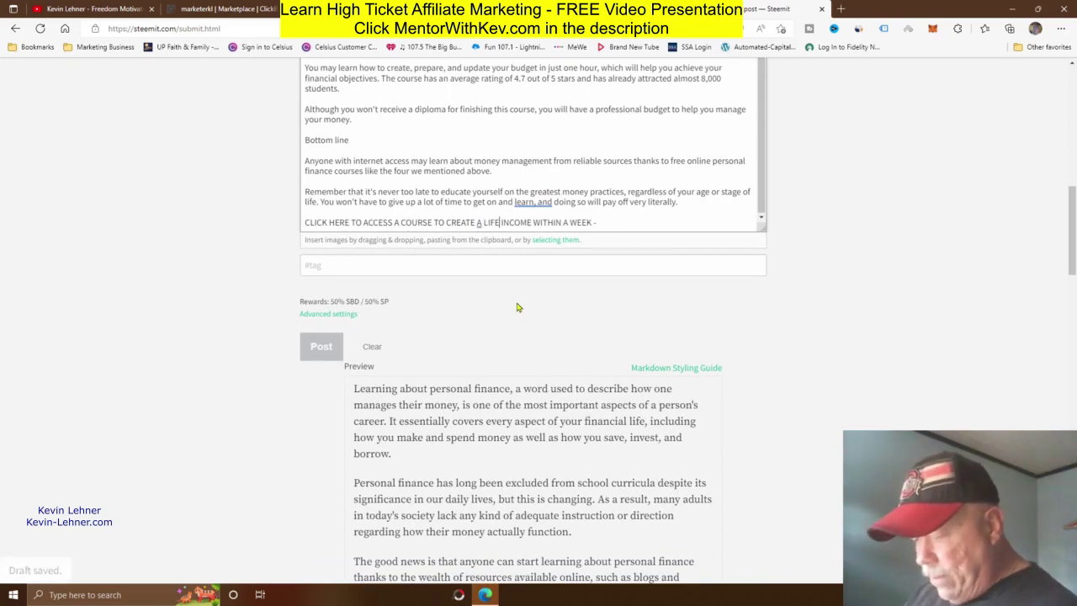
type("CHANGIN")
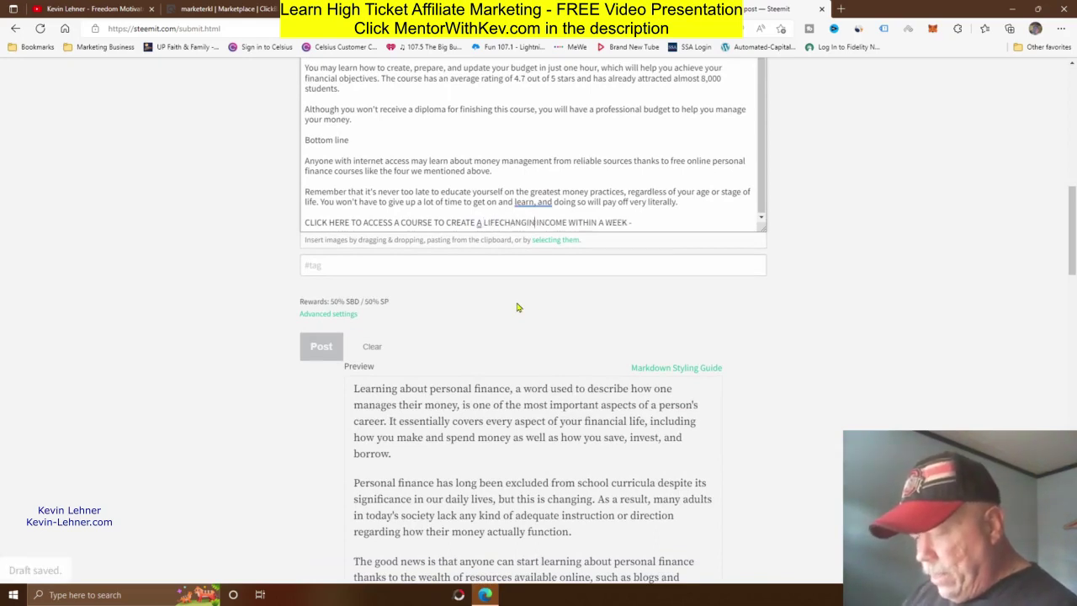
type("G")
key("Left")
key("Left")
key("Left")
key("Left")
key("Left")
key("Left")
key("Left")
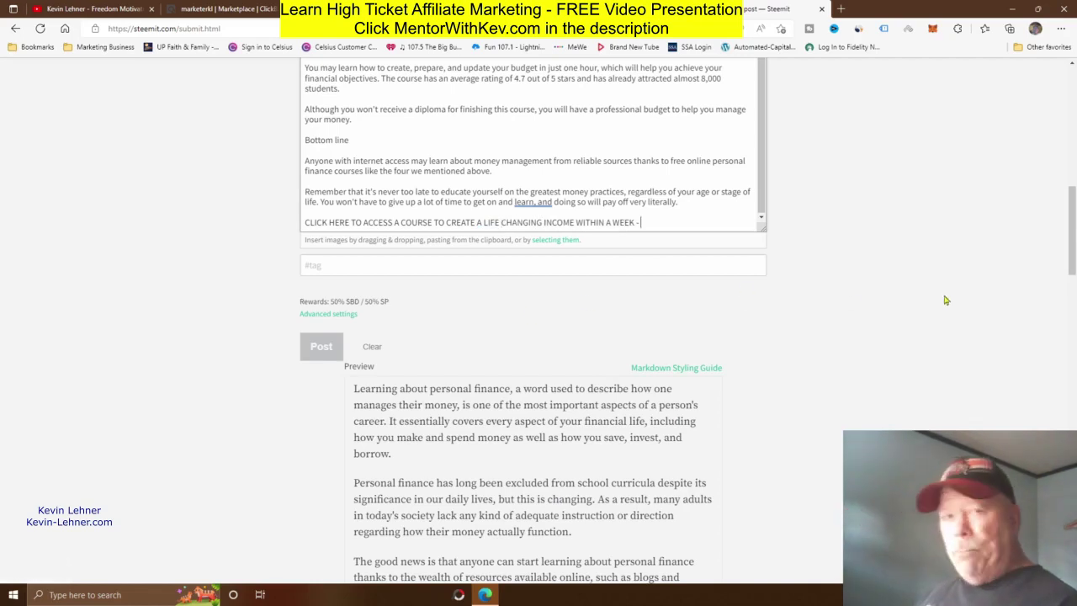
Step: Switch to the ClickBank marketplace, create a HopLink for Perpetual Income 365 with the DEFAULT page, and copy it
scroll(946, 298, "up", 3)
scroll(648, 303, "up", 10)
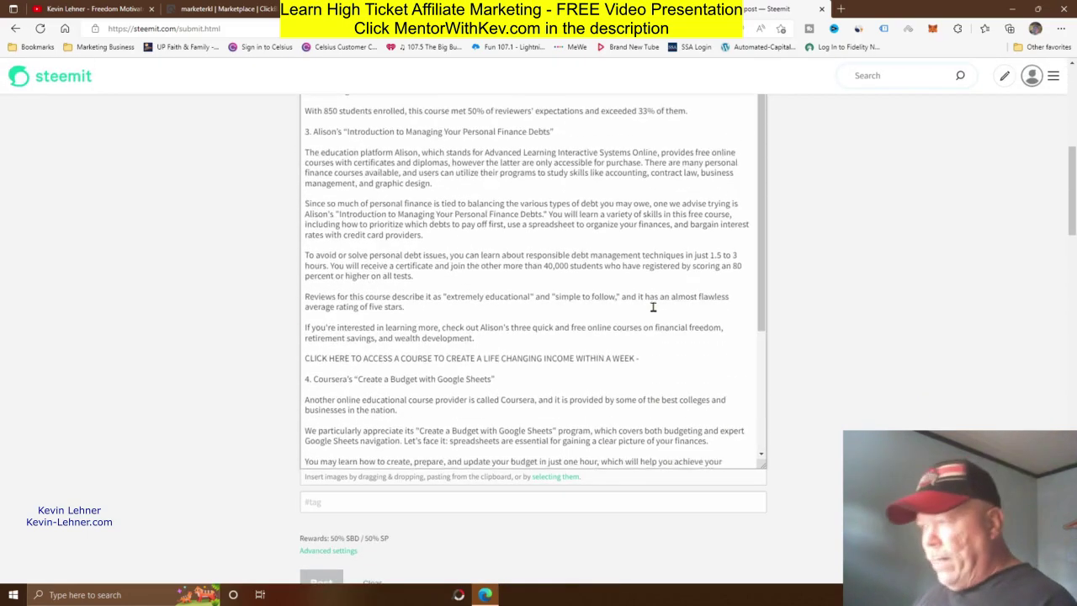
scroll(589, 307, "up", 3)
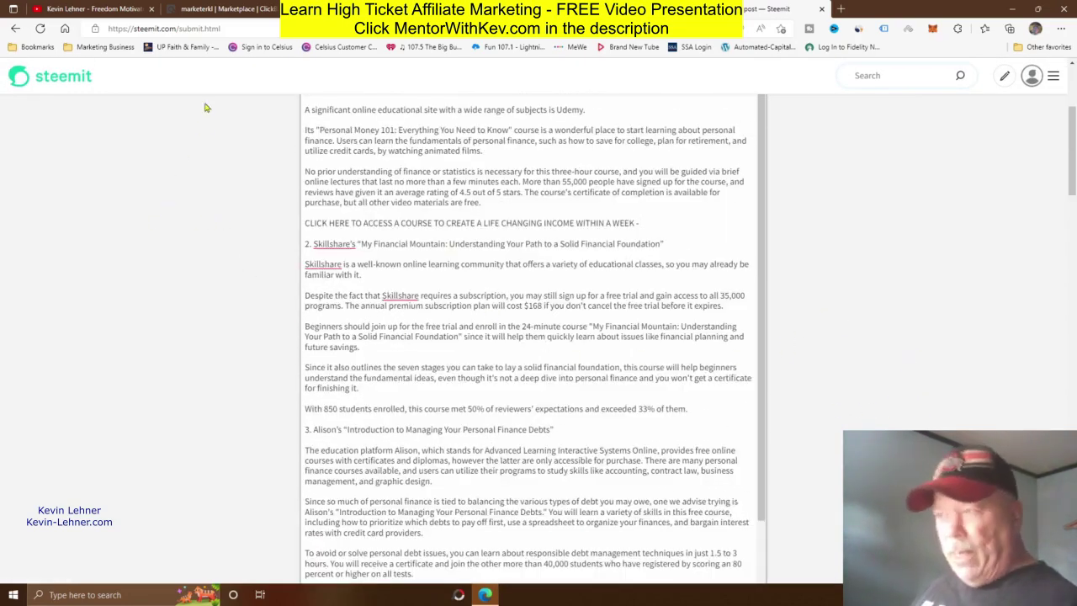
left_click(230, 8)
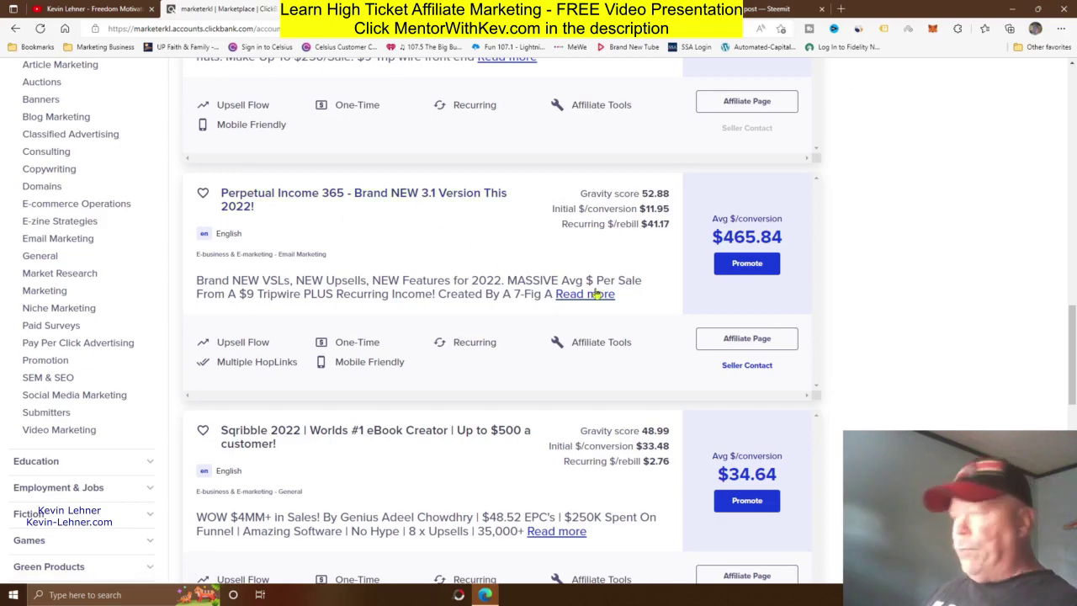
left_click(750, 265)
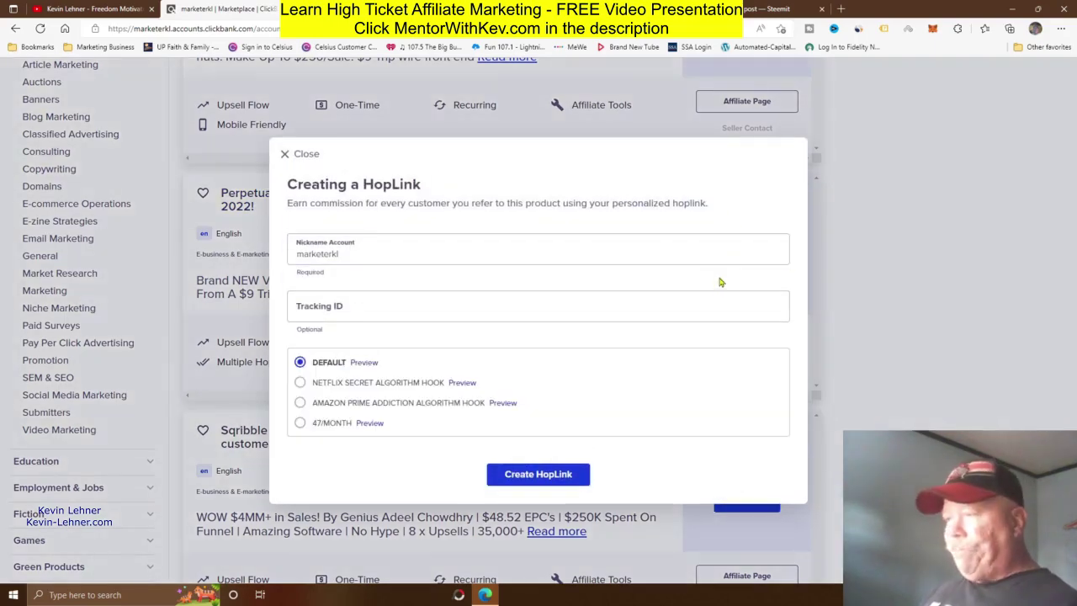
left_click(306, 256)
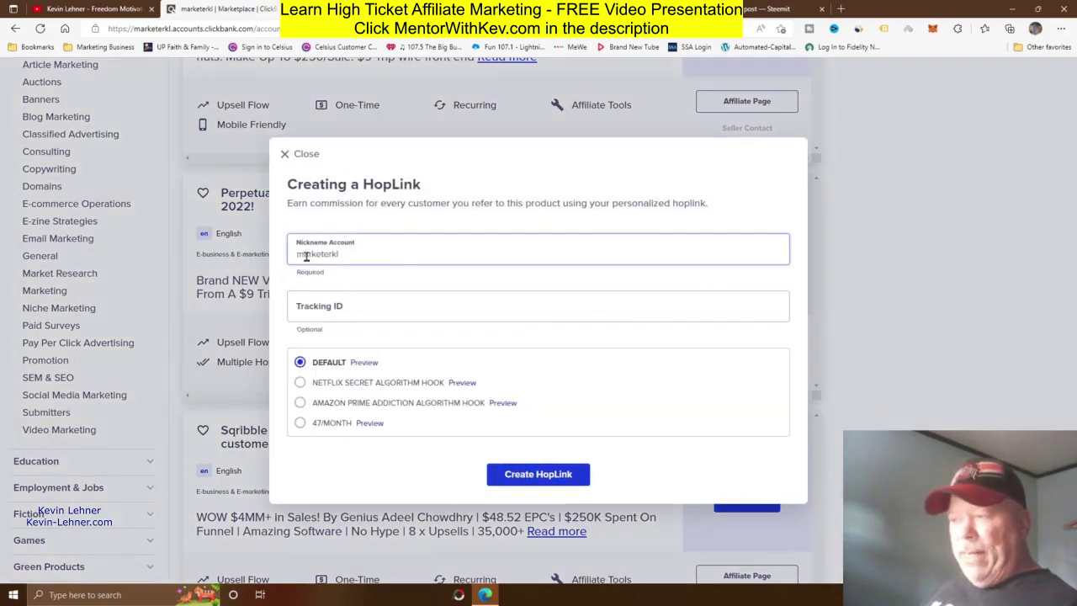
left_click(398, 302)
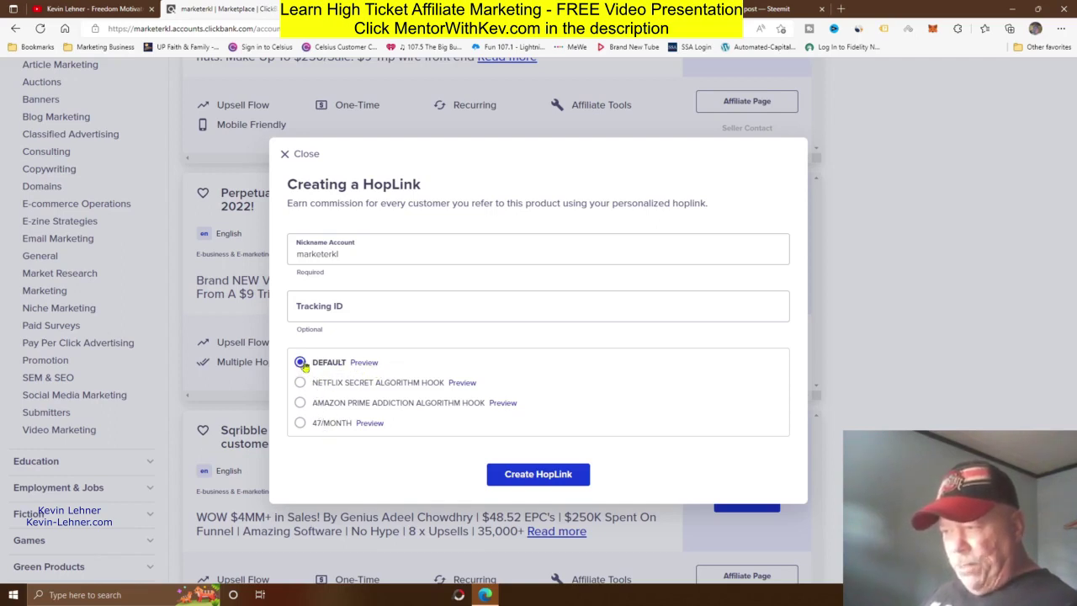
left_click(547, 474)
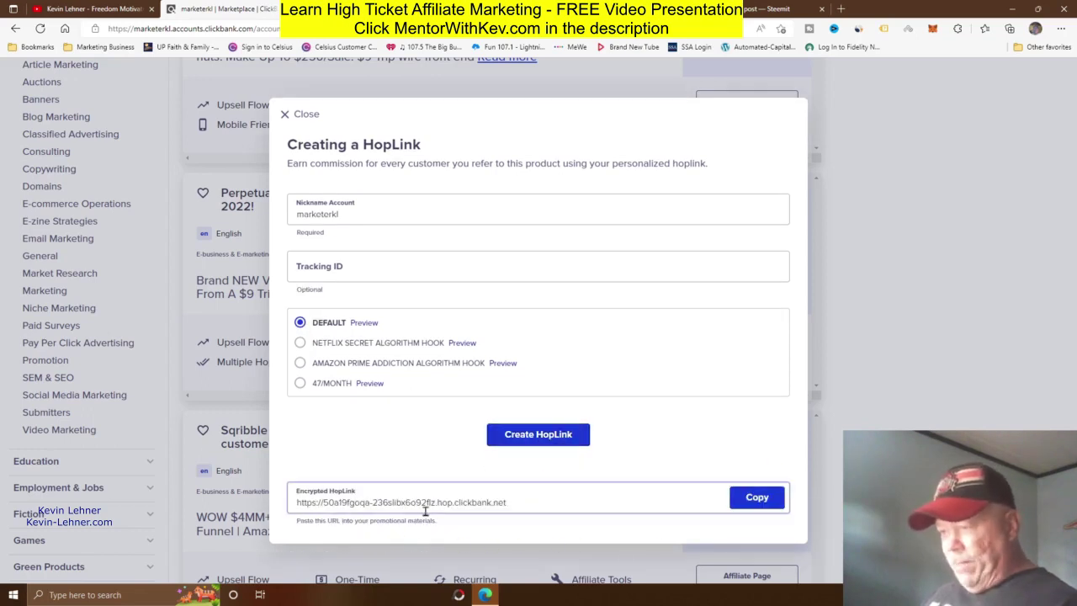
left_click(758, 497)
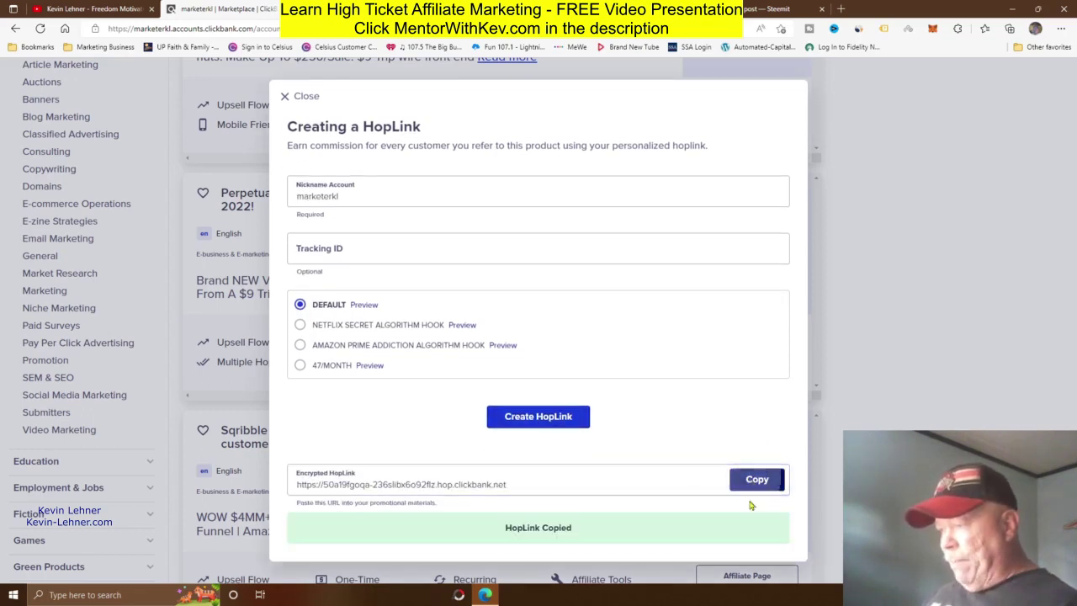
left_click(949, 275)
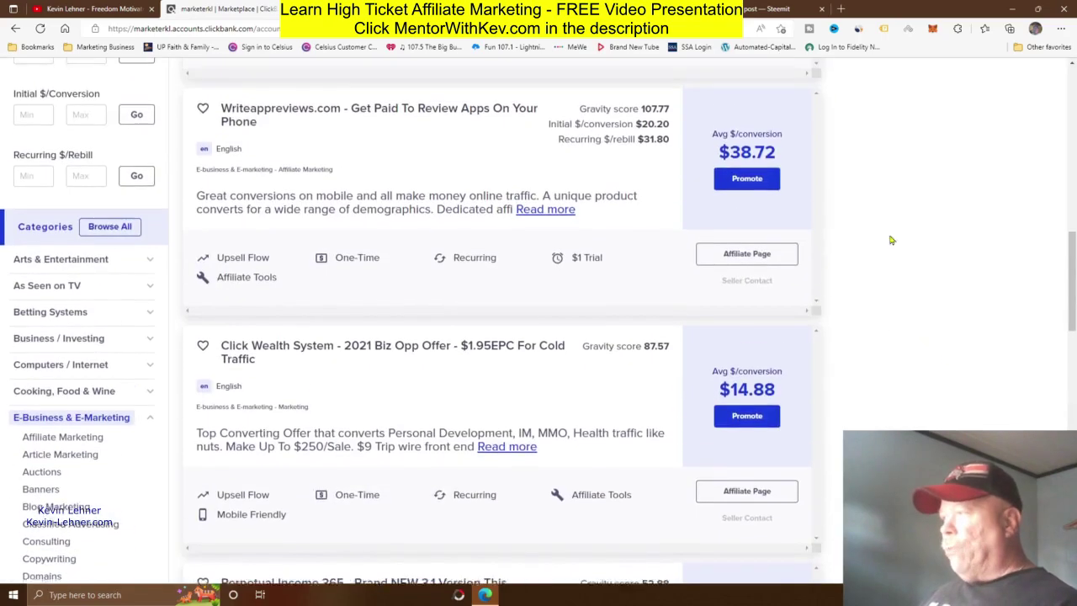
Step: Open tinyurl.com in a new browser tab
left_click(841, 10)
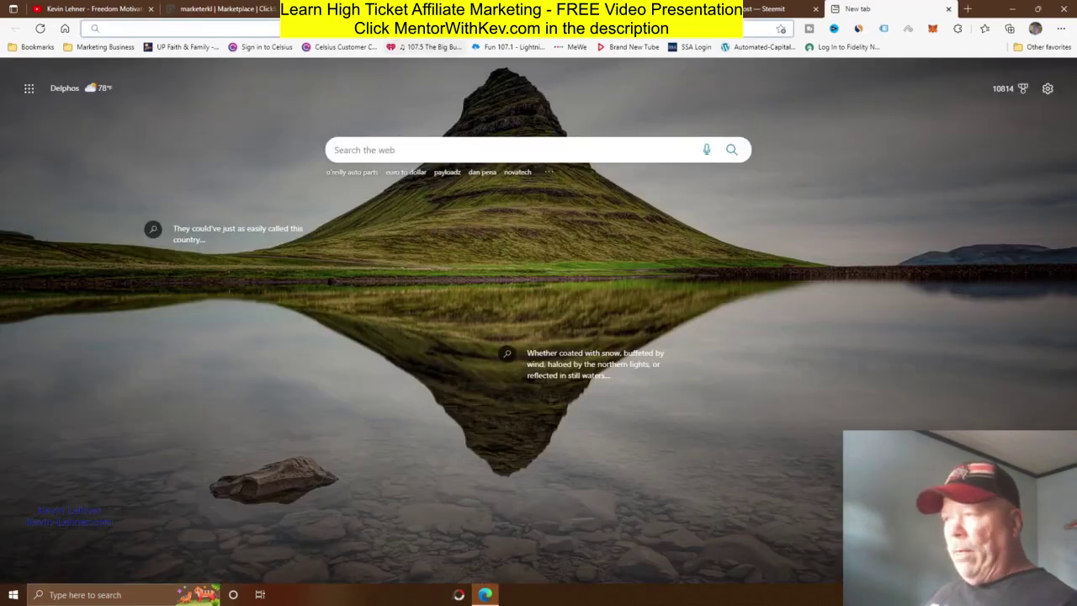
type("TIN")
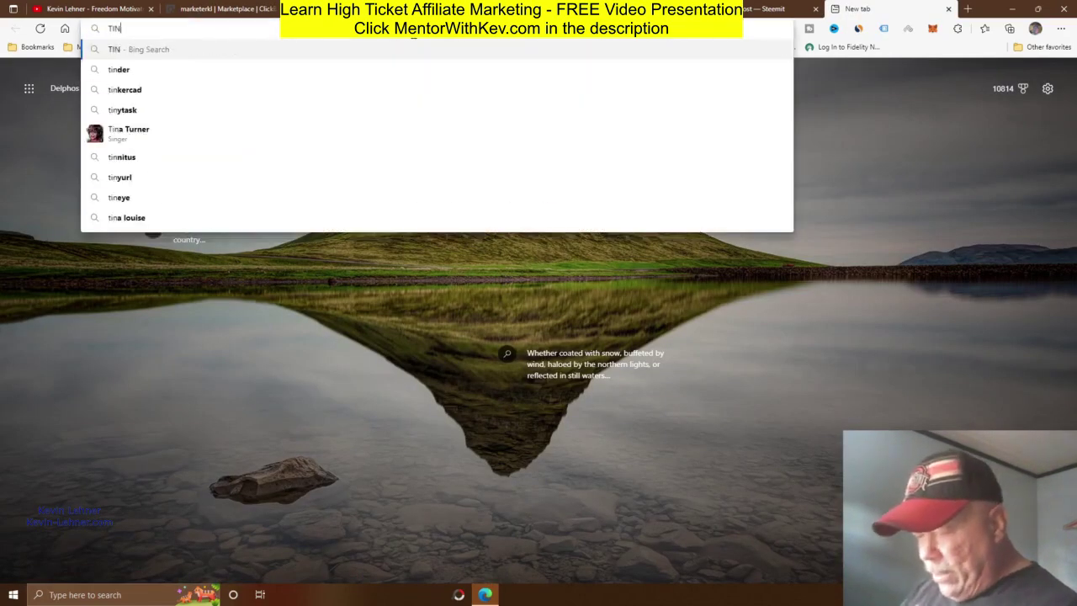
type("YURL.COM")
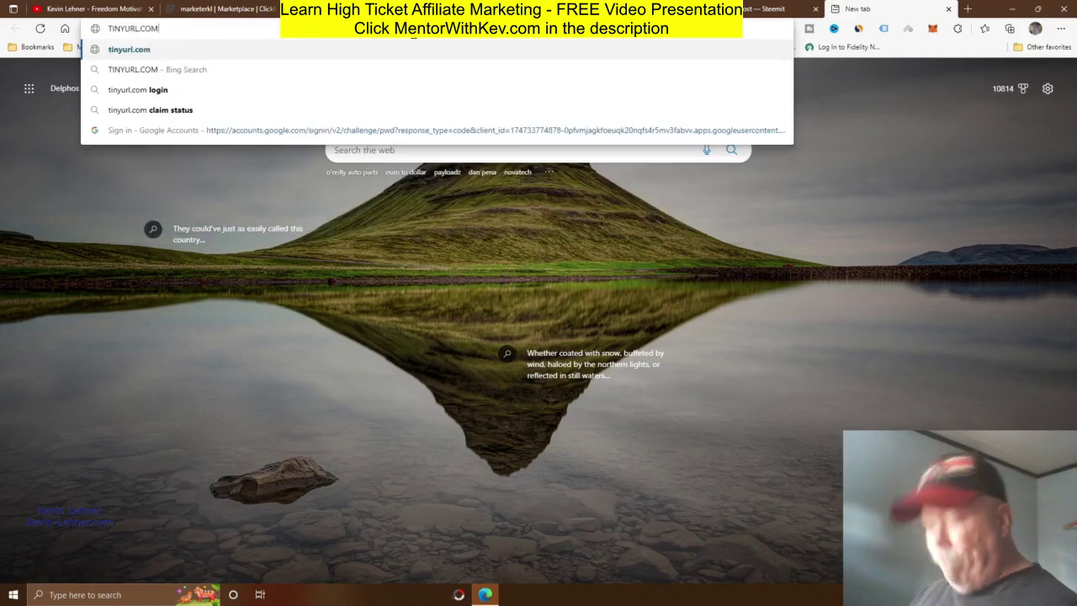
key("Return")
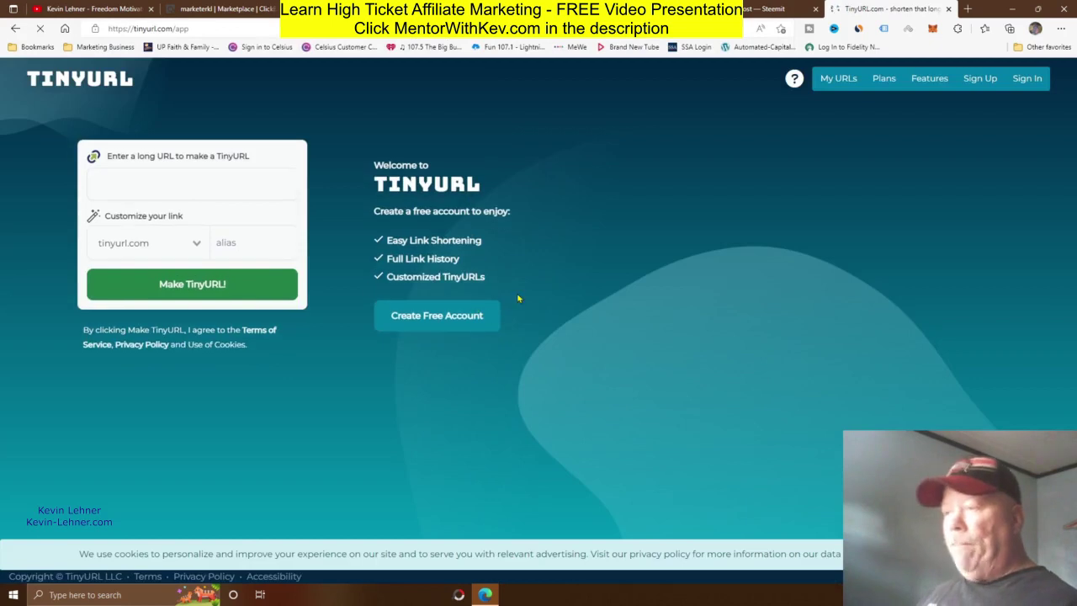
Step: Shorten the copied ClickBank HopLink with TinyURL and copy the resulting short link
left_click(123, 184)
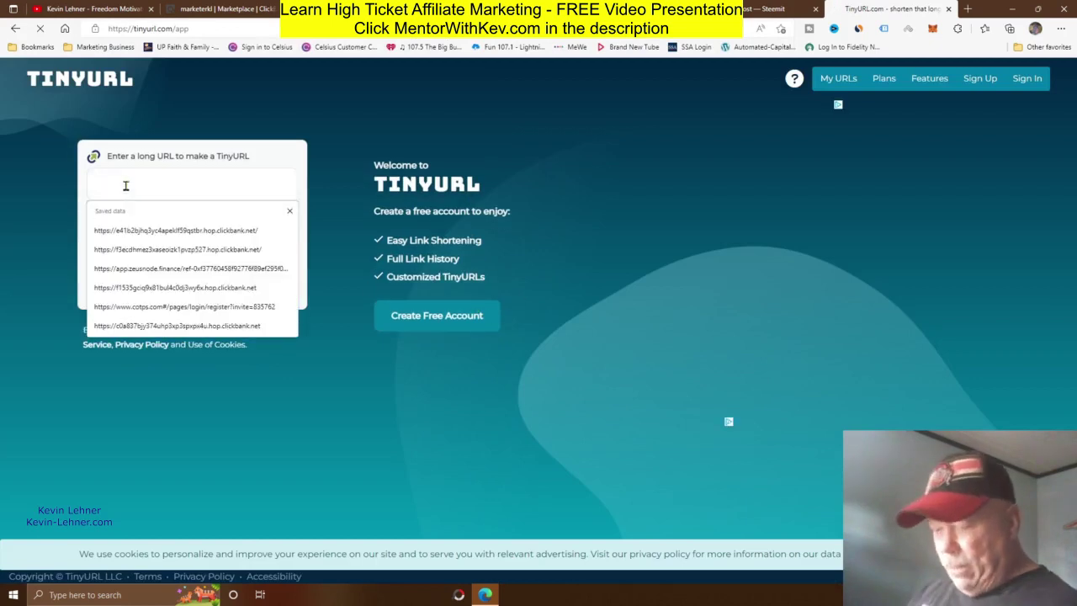
key("ctrl+v")
left_click(168, 293)
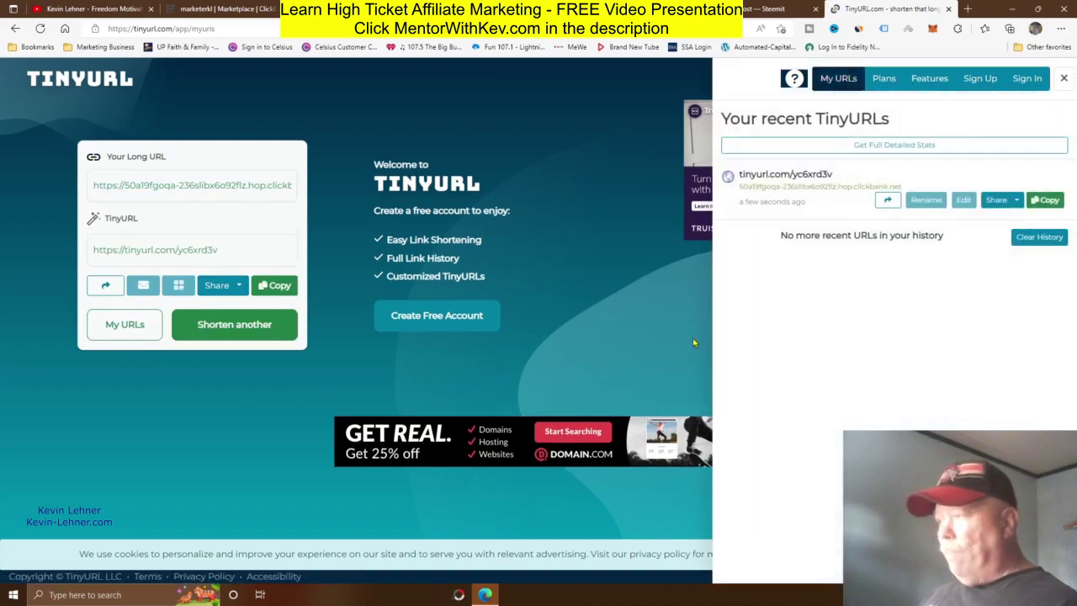
left_click(1064, 77)
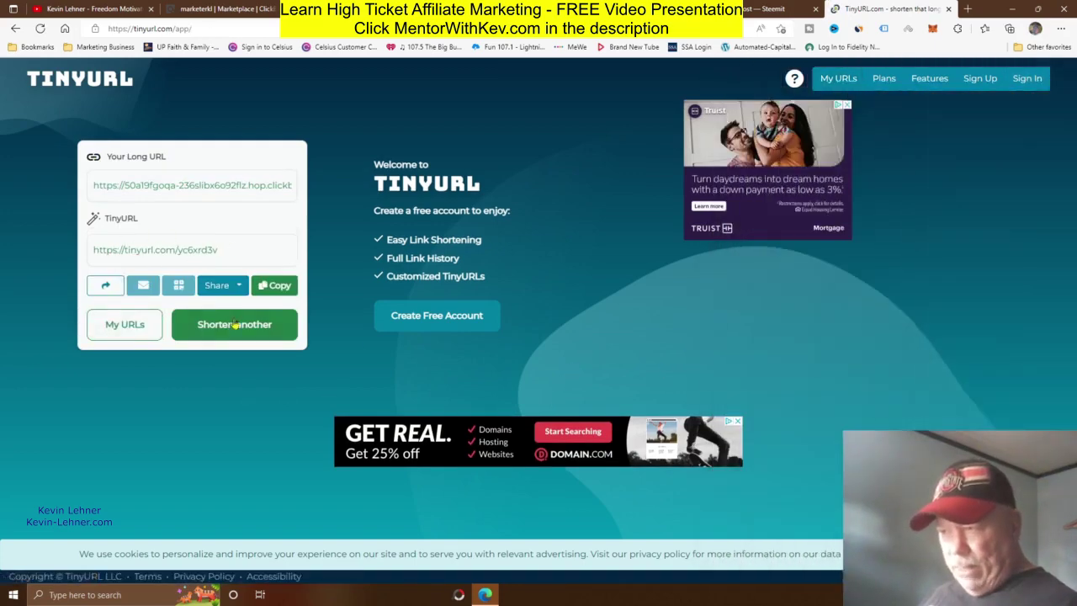
left_click(278, 287)
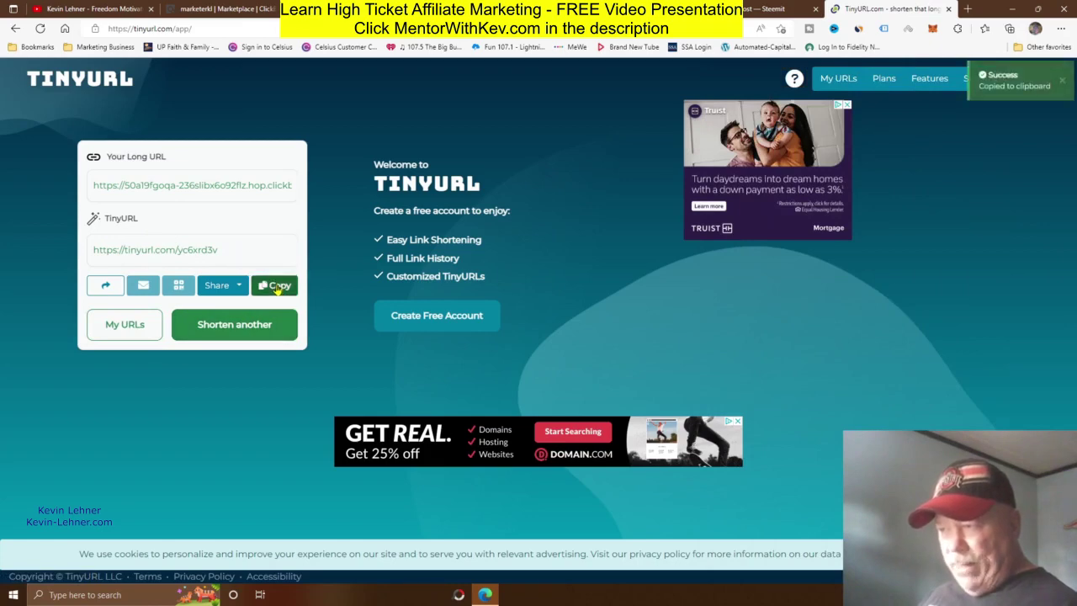
Step: Return to the Steemit draft and paste the short link after the call to action above the Skillshare section
left_click(733, 9)
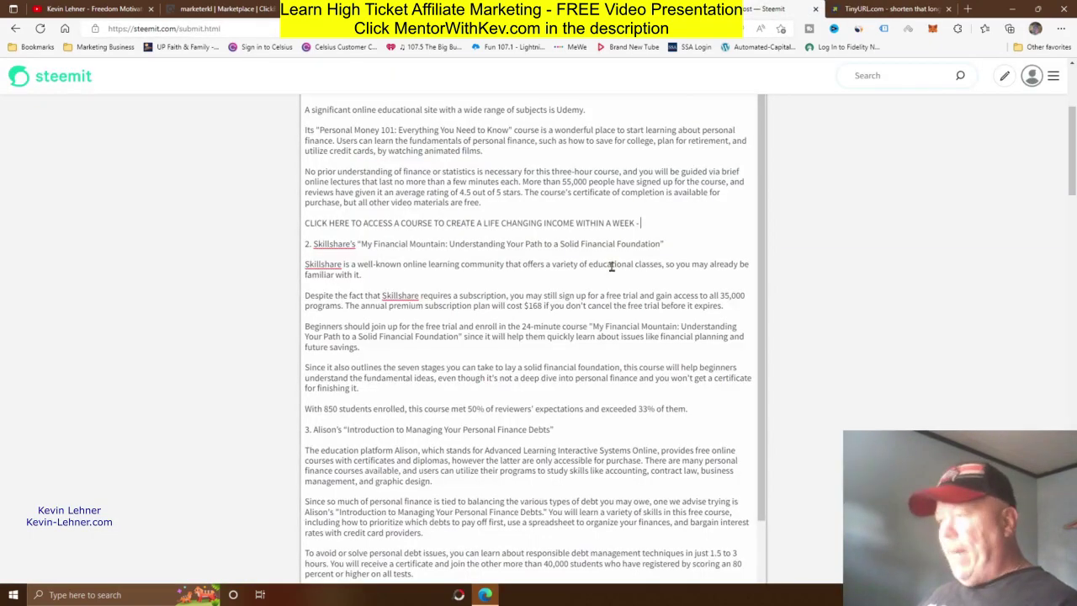
key("ctrl+v")
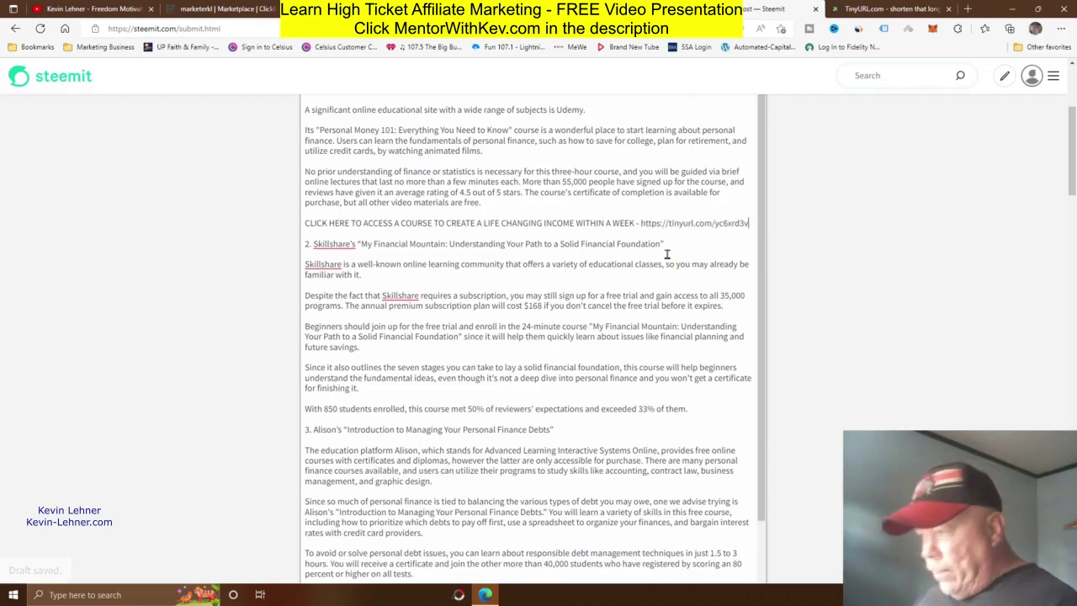
scroll(883, 308, "up", 2)
scroll(885, 312, "up", 1)
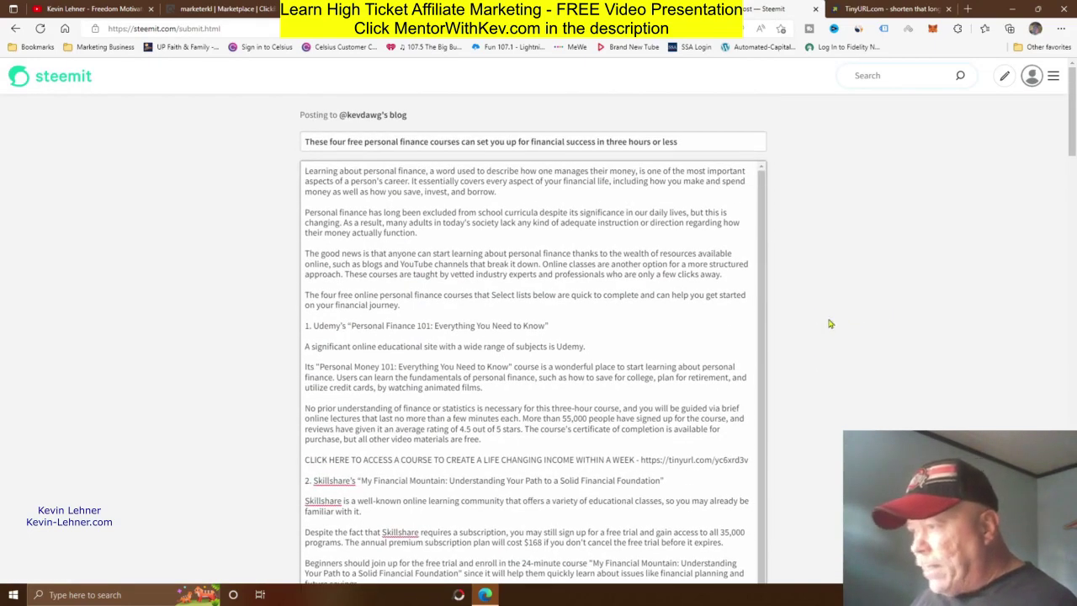
scroll(831, 319, "down", 1)
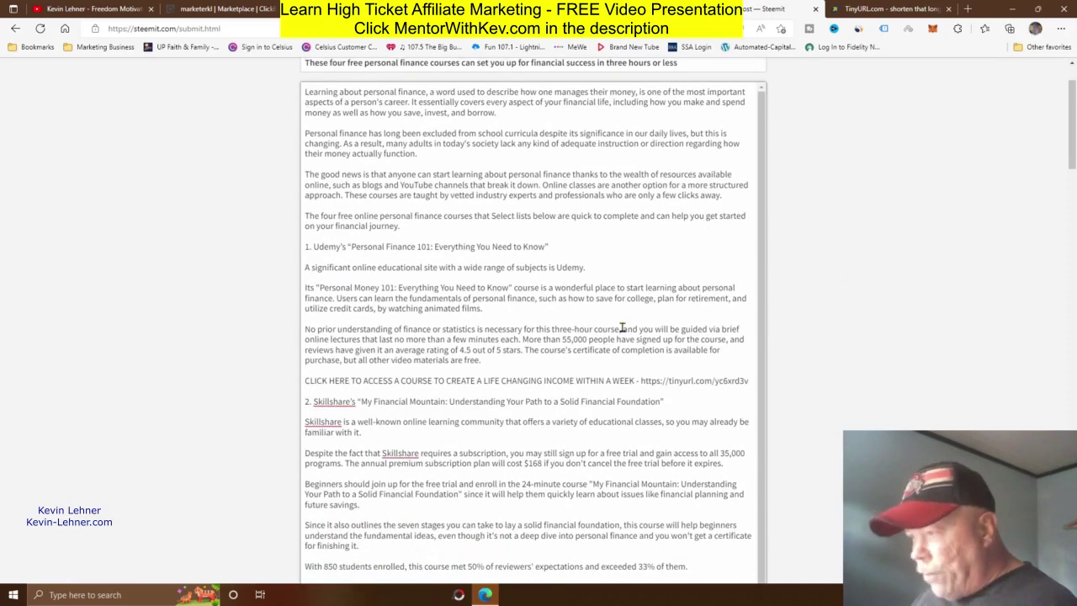
scroll(620, 327, "down", 1)
scroll(656, 358, "down", 2)
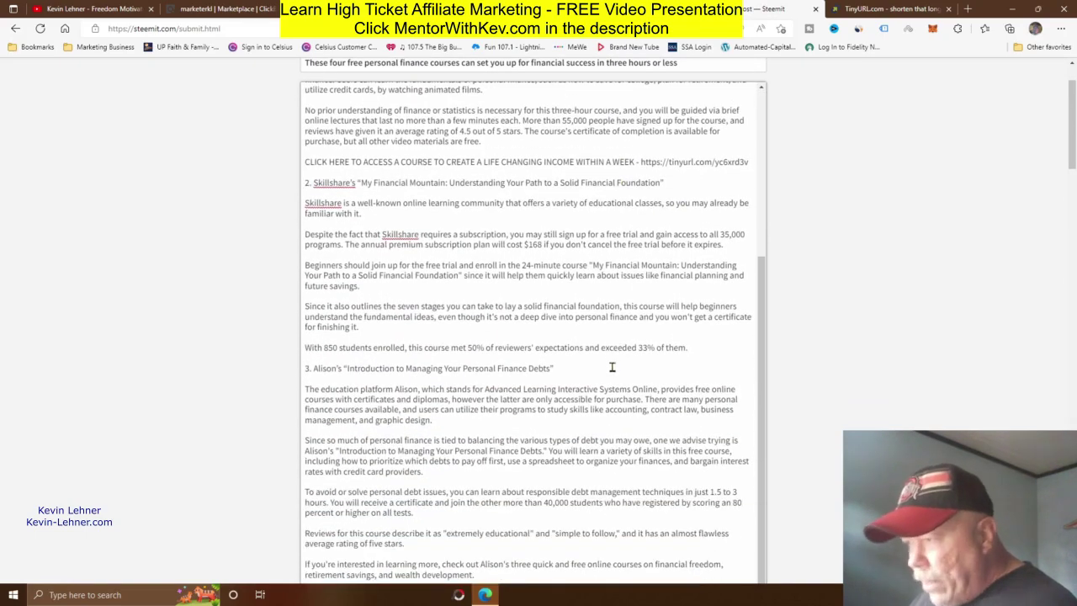
Step: Paste the short link after the two remaining calls to action, above the Coursera section and at the end of the article
scroll(612, 367, "down", 2)
scroll(612, 367, "down", 1)
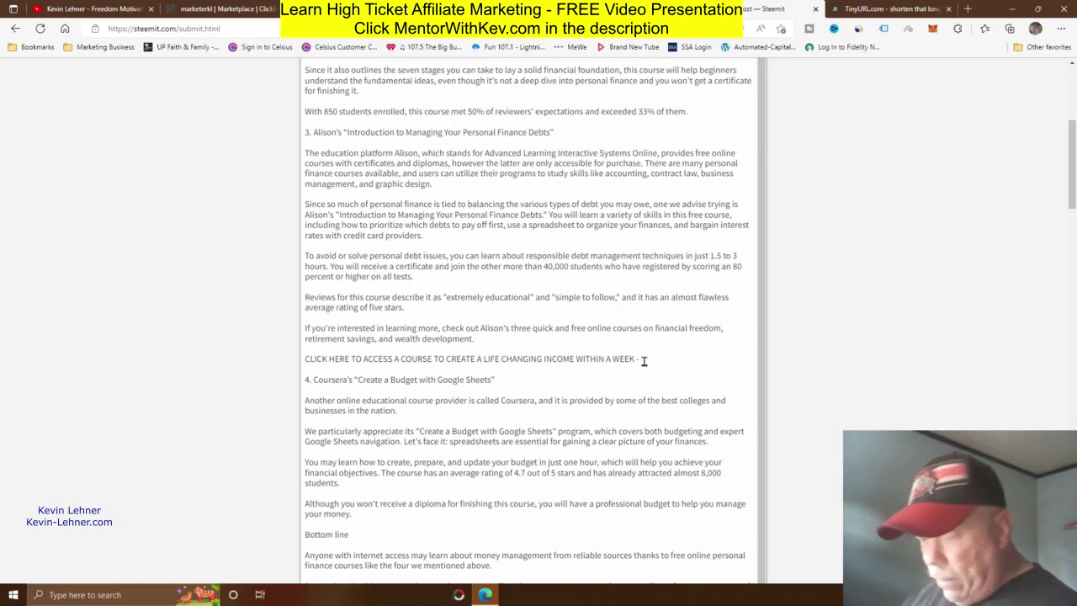
left_click(644, 360)
key("ctrl+v")
scroll(589, 294, "down", 1)
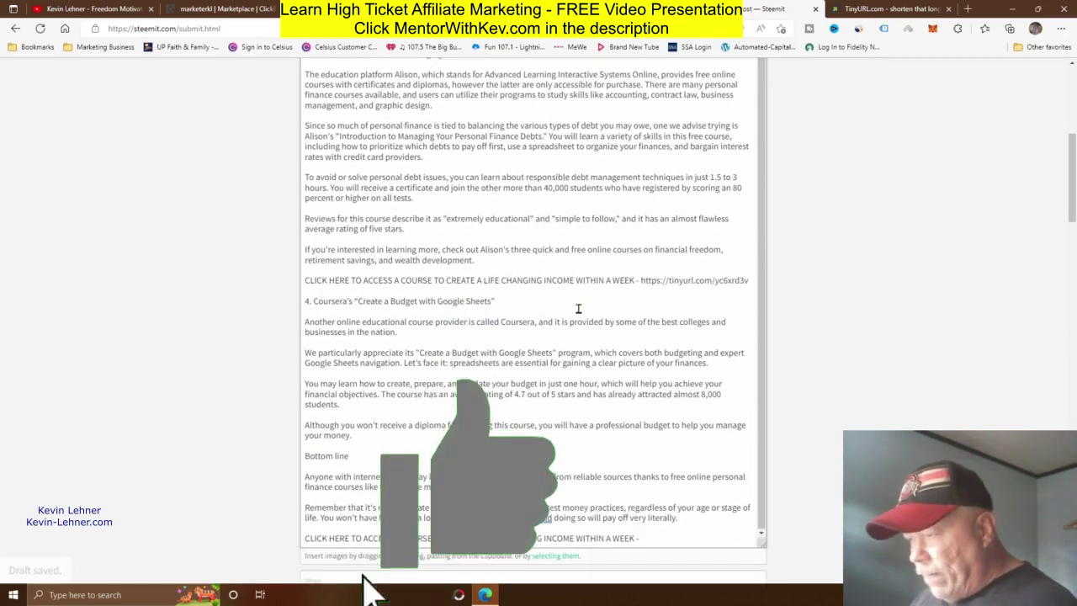
scroll(579, 311, "down", 2)
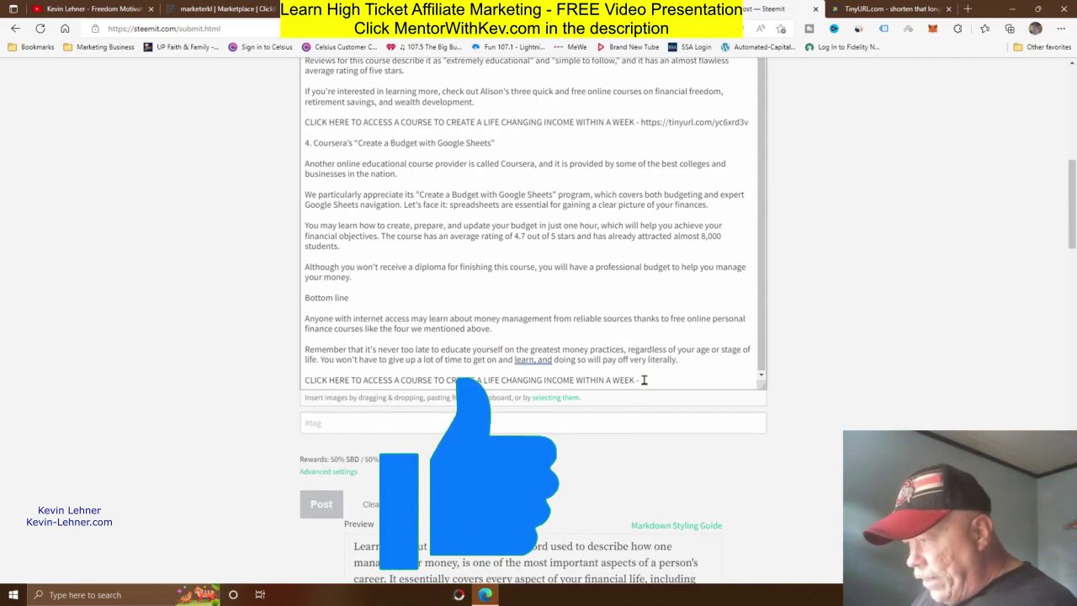
key("ctrl+v")
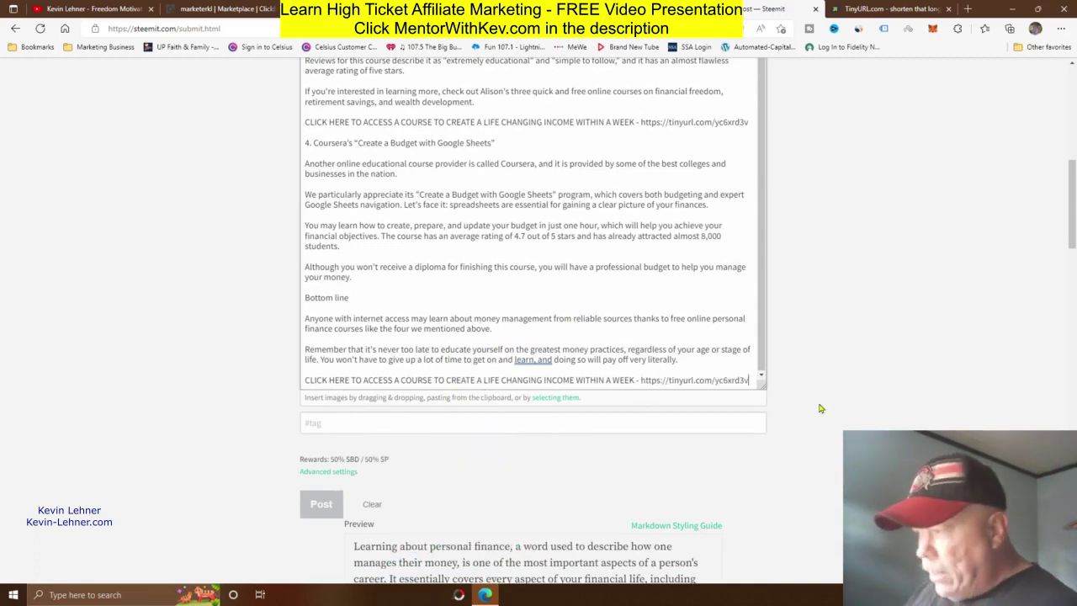
Step: Insert Money.png from the Pictures folder at the end of the post and set the tags to "make money online make money work from home"
scroll(820, 410, "down", 2)
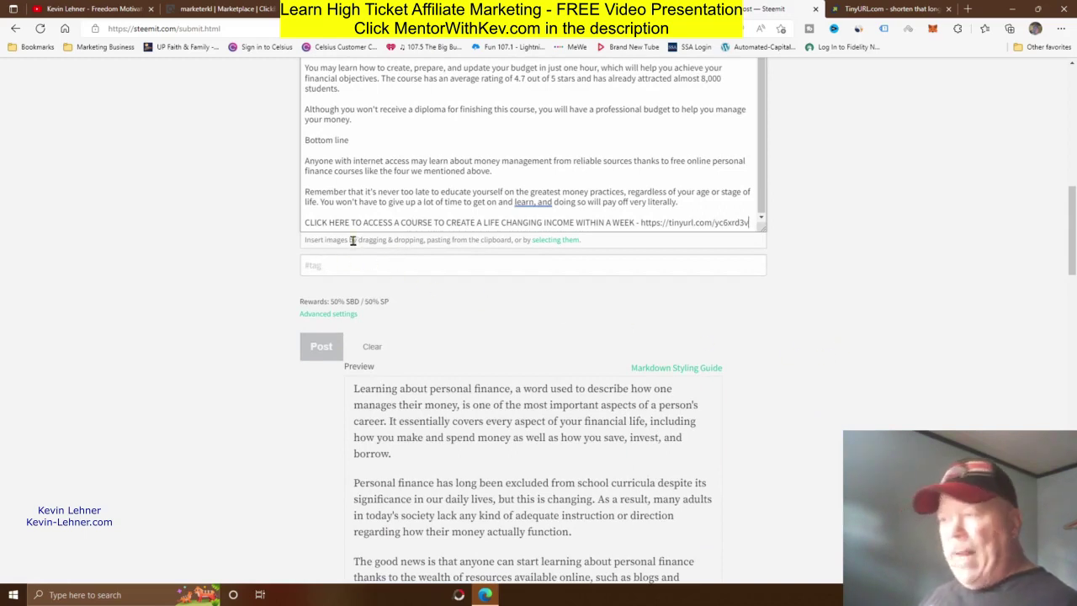
left_click(554, 244)
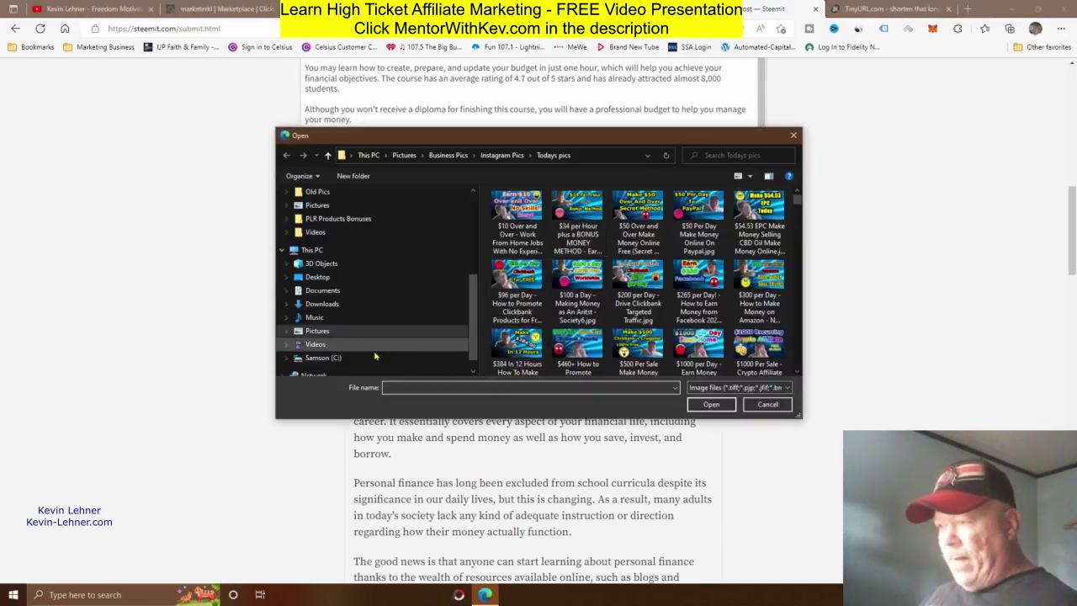
left_click(317, 331)
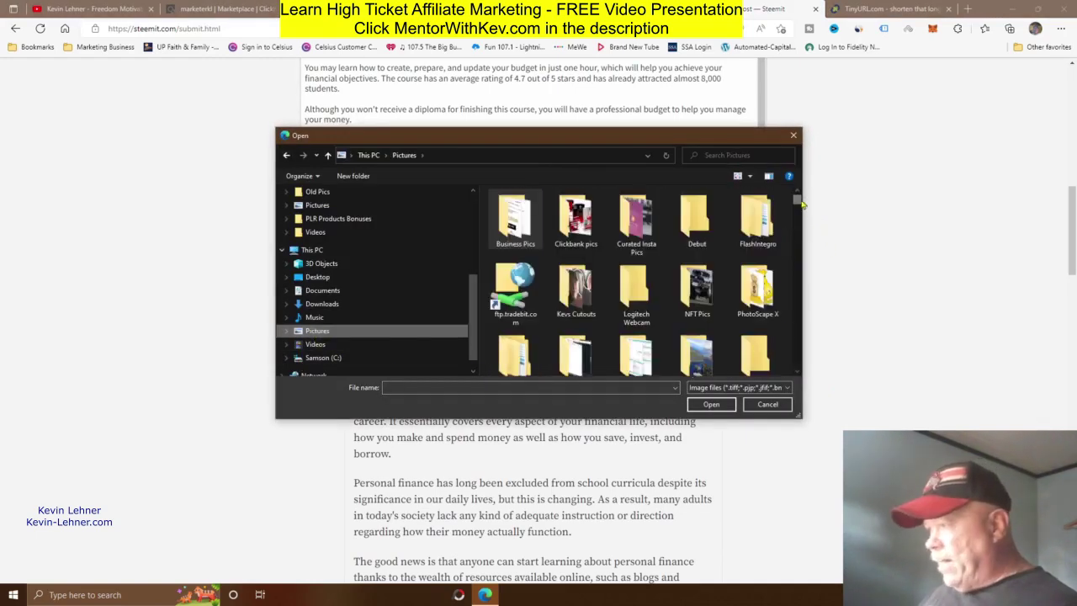
left_click_drag(799, 204, 797, 302)
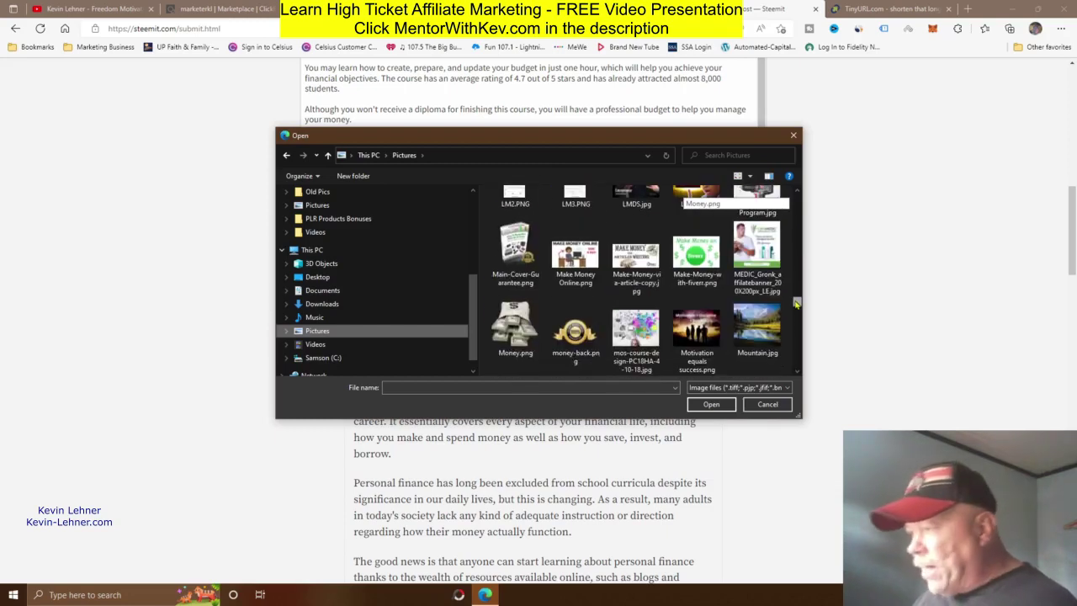
double_click(515, 327)
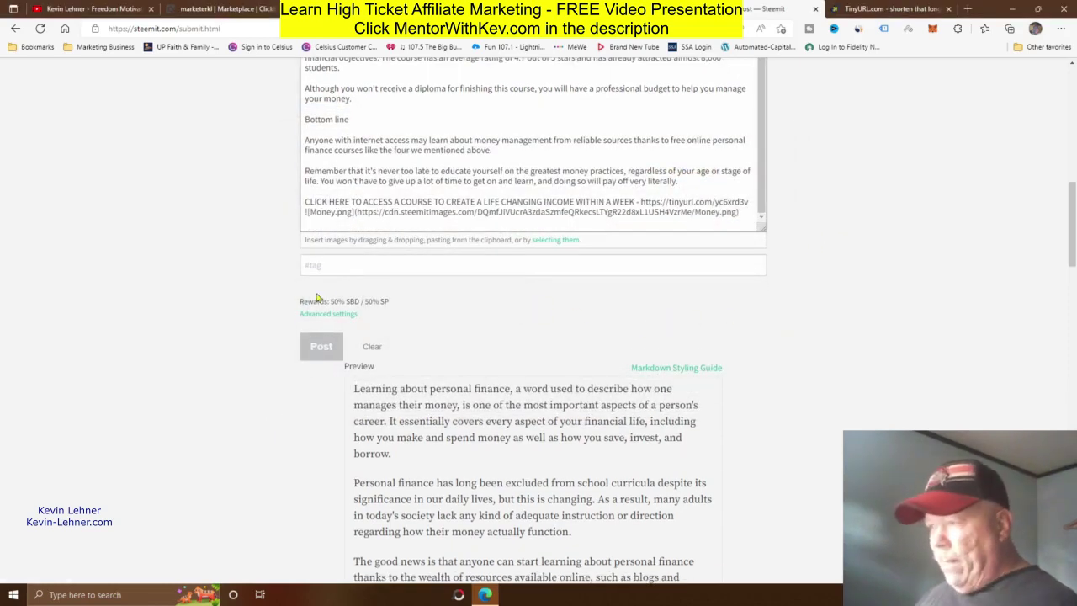
left_click(333, 265)
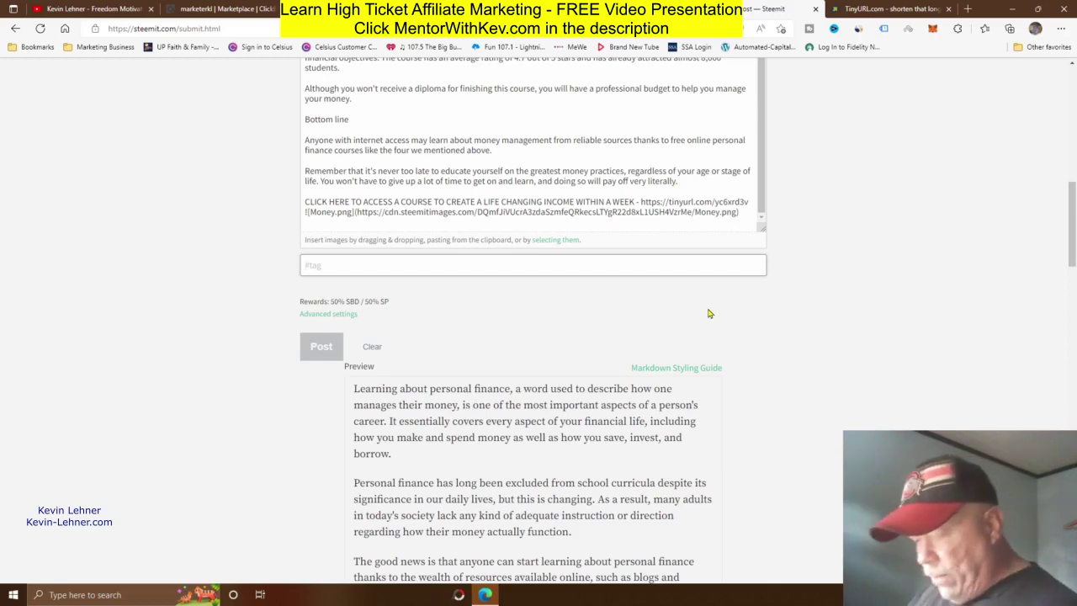
type("make money online make money work from home")
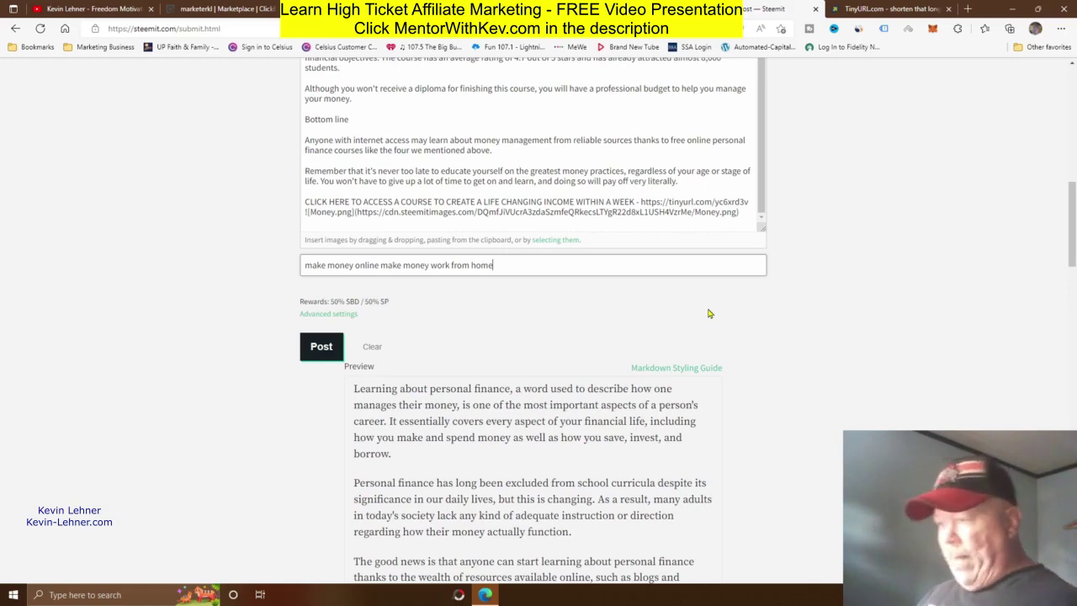
Step: Review the post preview down to the image, test the short link above the Coursera section, and return to the draft
scroll(777, 359, "down", 6)
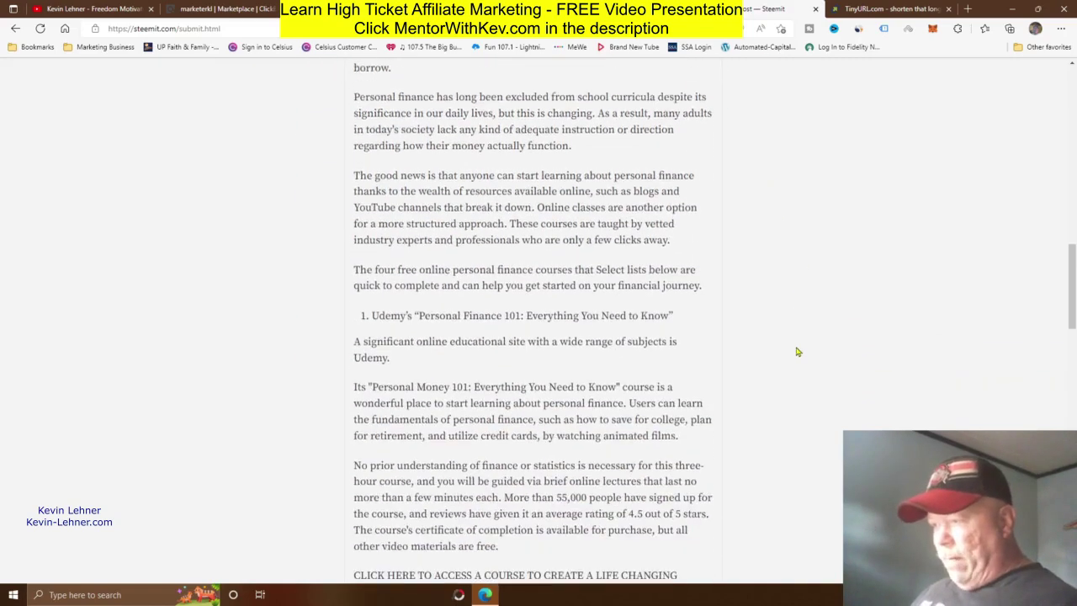
scroll(798, 352, "down", 3)
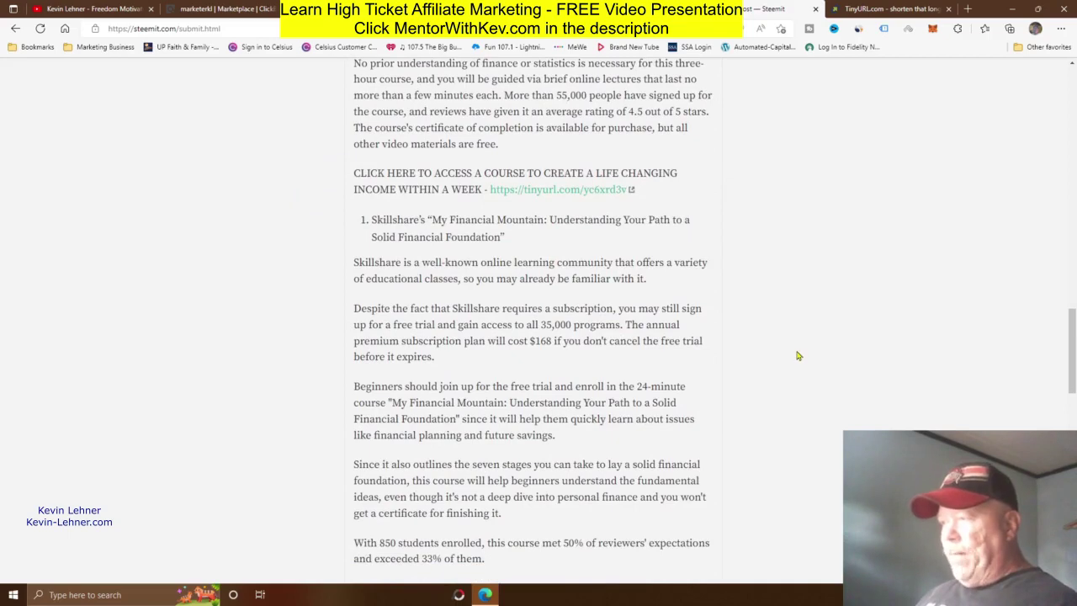
scroll(799, 356, "down", 14)
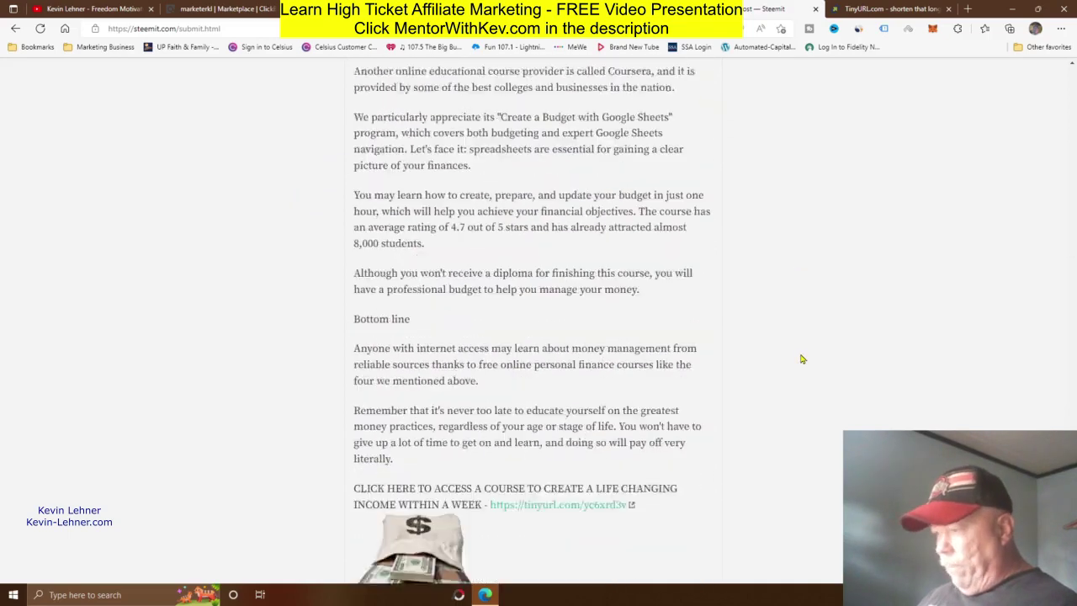
scroll(802, 360, "down", 1)
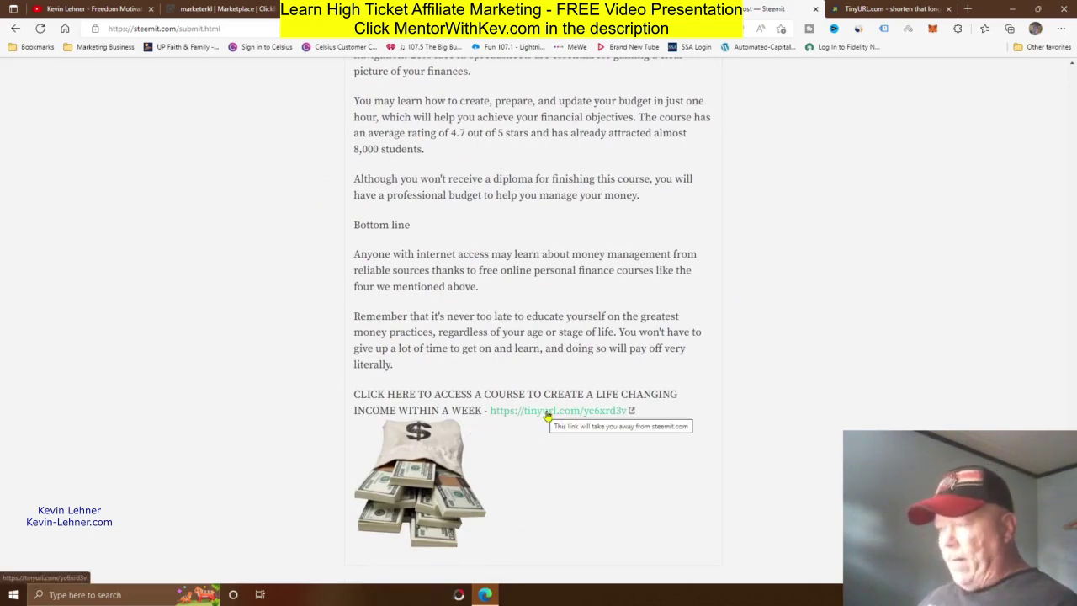
scroll(724, 324, "up", 3)
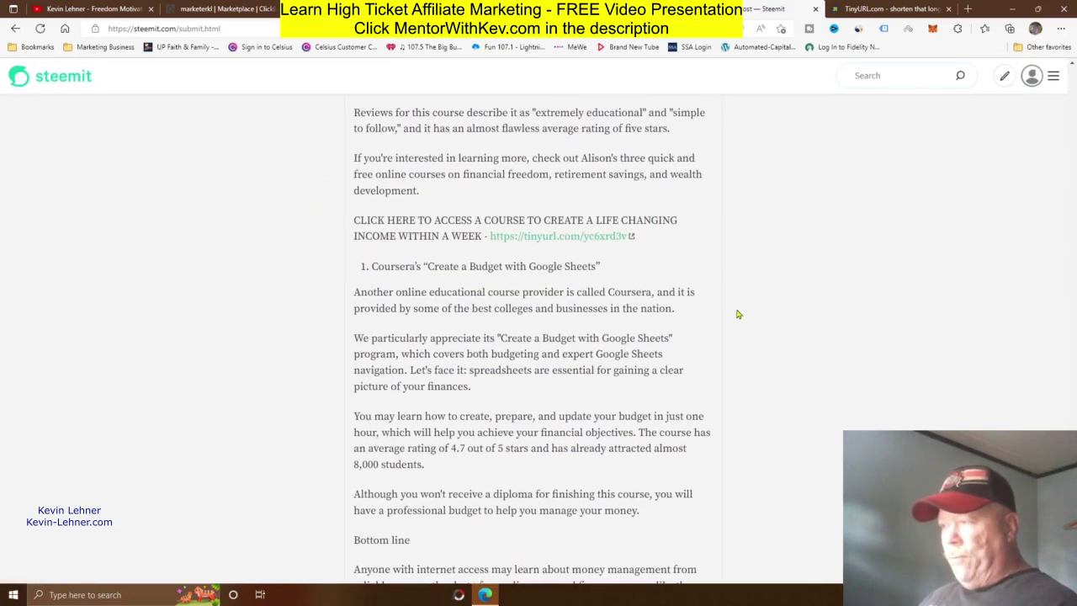
left_click(547, 240)
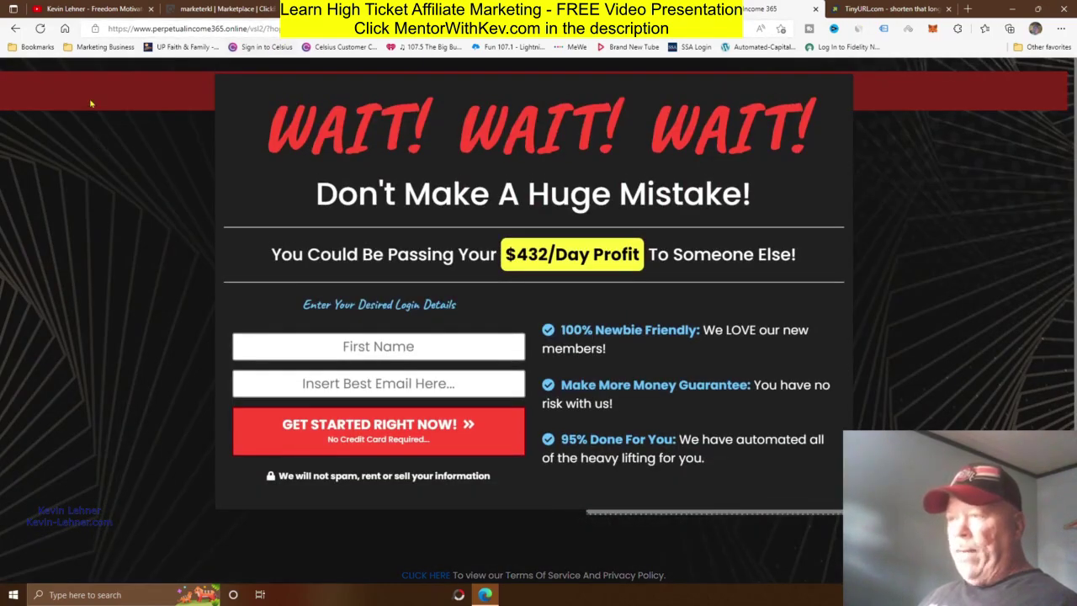
left_click(91, 104)
key("alt+Left")
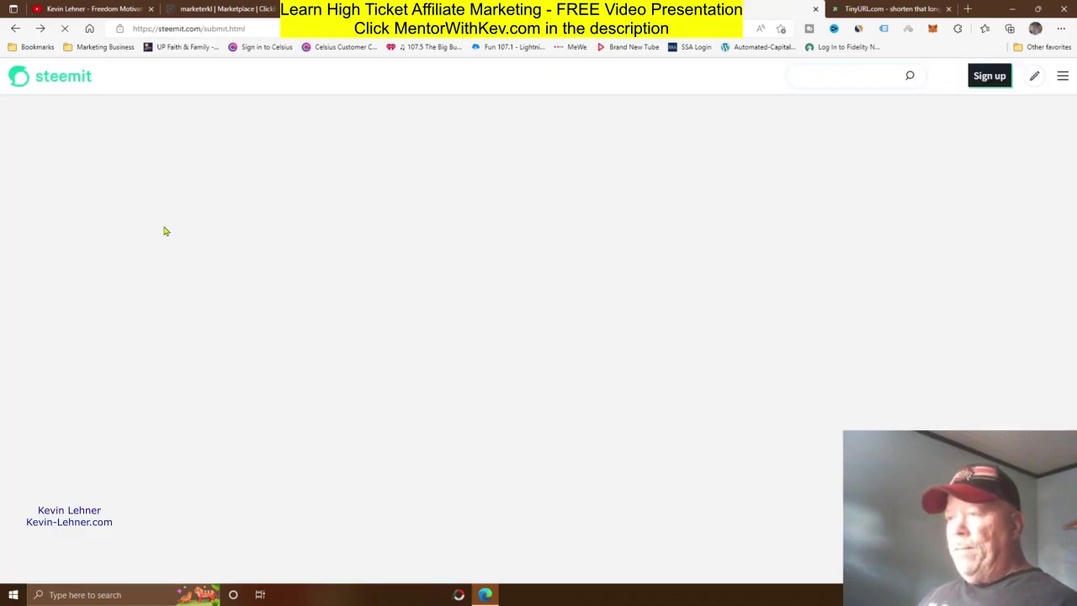
Step: Check the restored draft and its preview, and publish the post on Steemit
scroll(839, 383, "down", 2)
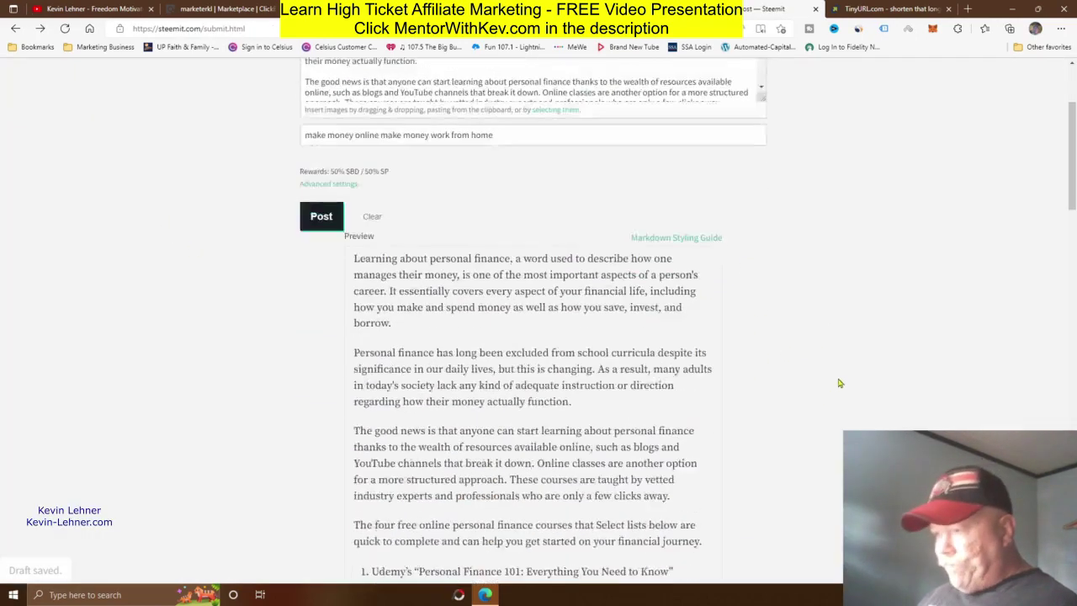
scroll(839, 383, "down", 5)
scroll(832, 365, "up", 7)
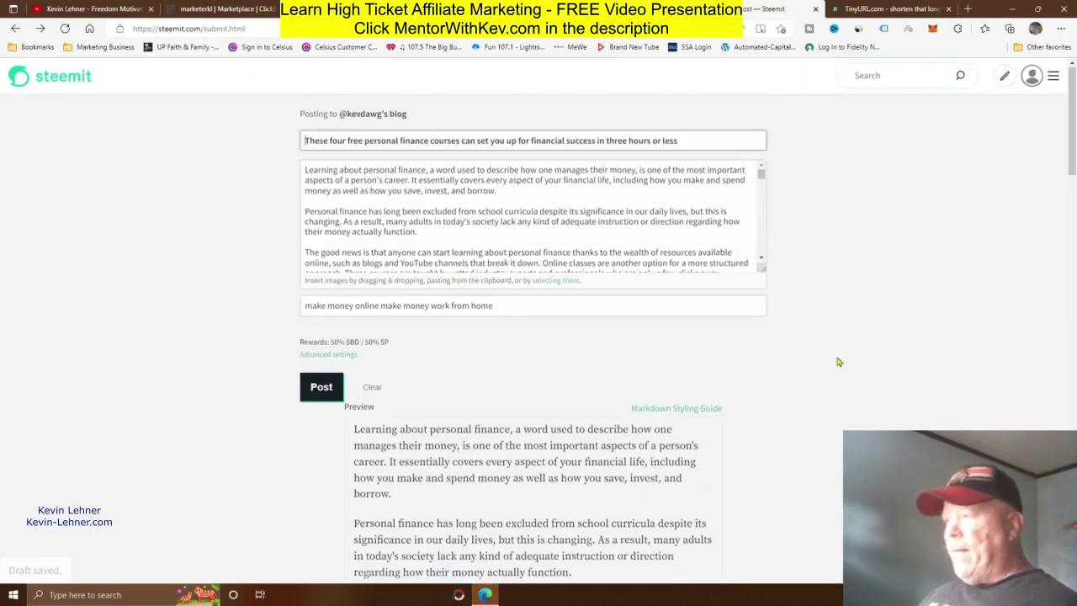
scroll(833, 392, "down", 7)
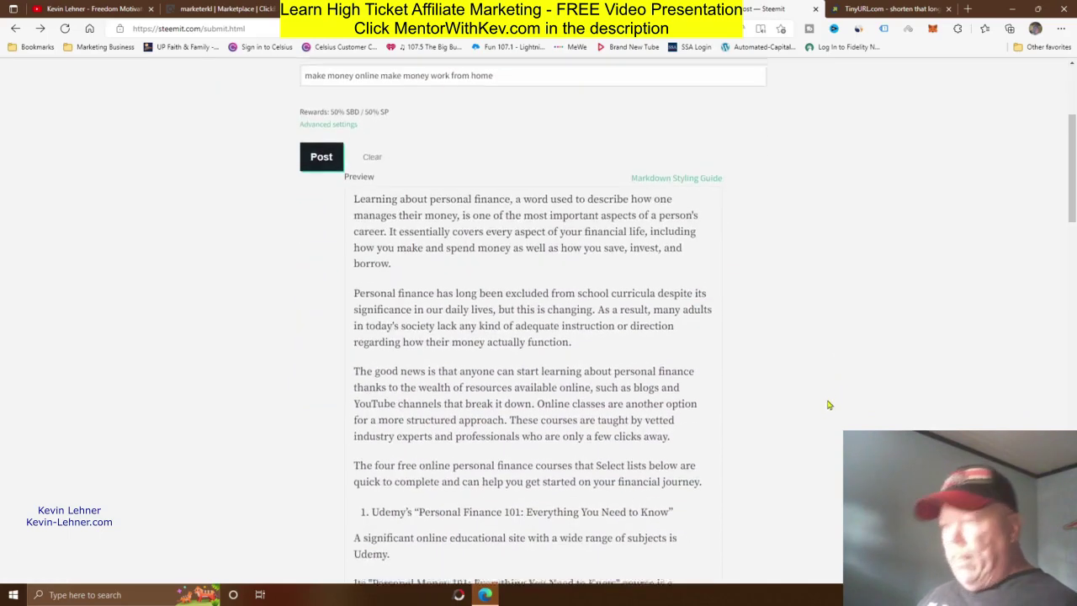
scroll(825, 407, "down", 1)
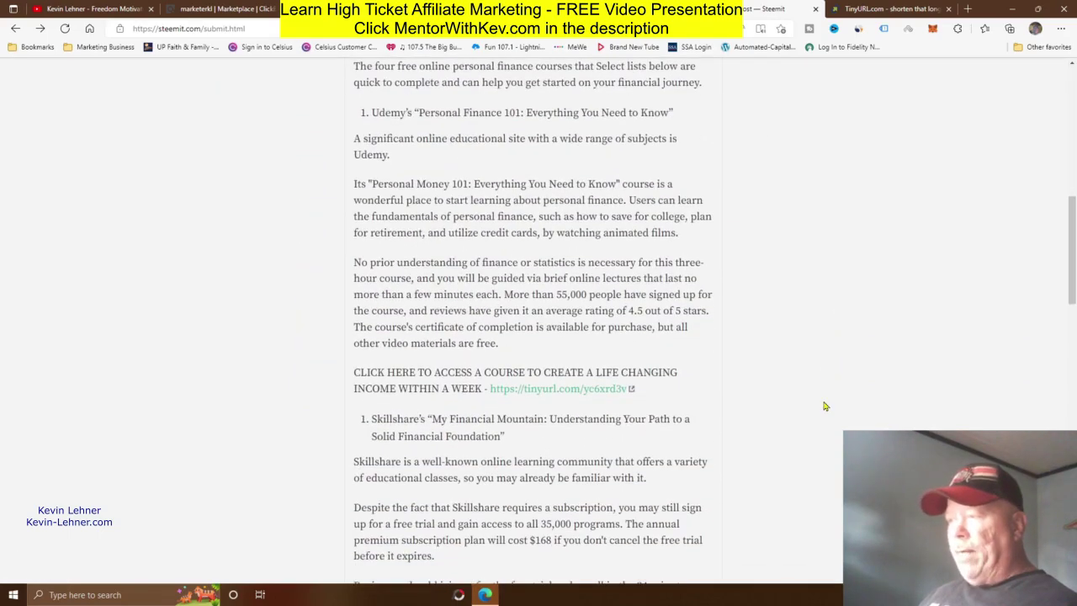
scroll(825, 407, "down", 6)
scroll(769, 437, "up", 4)
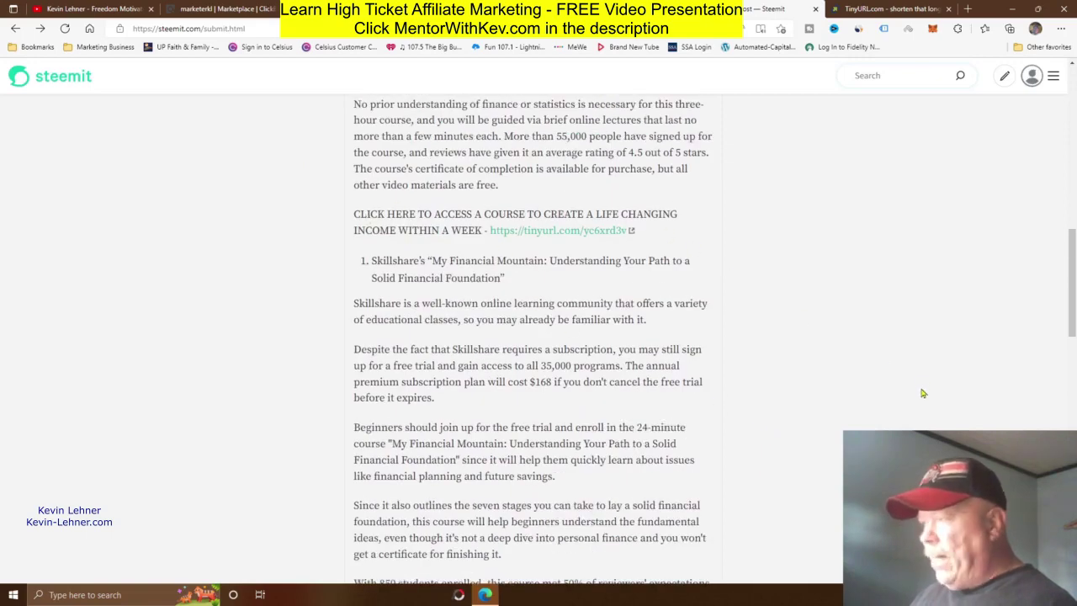
scroll(935, 425, "up", 3)
scroll(656, 395, "up", 10)
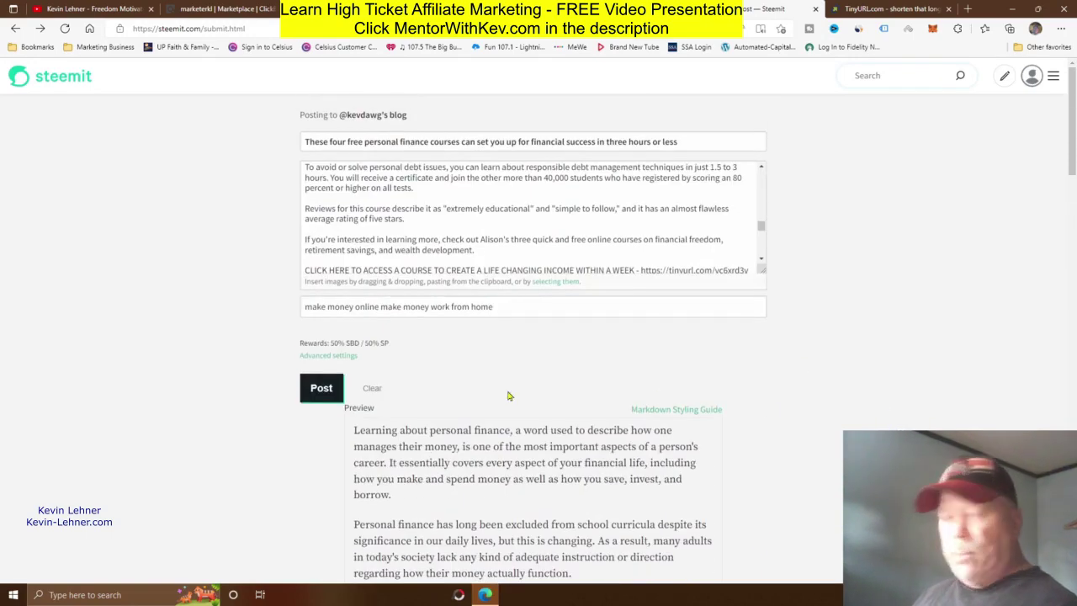
left_click(320, 390)
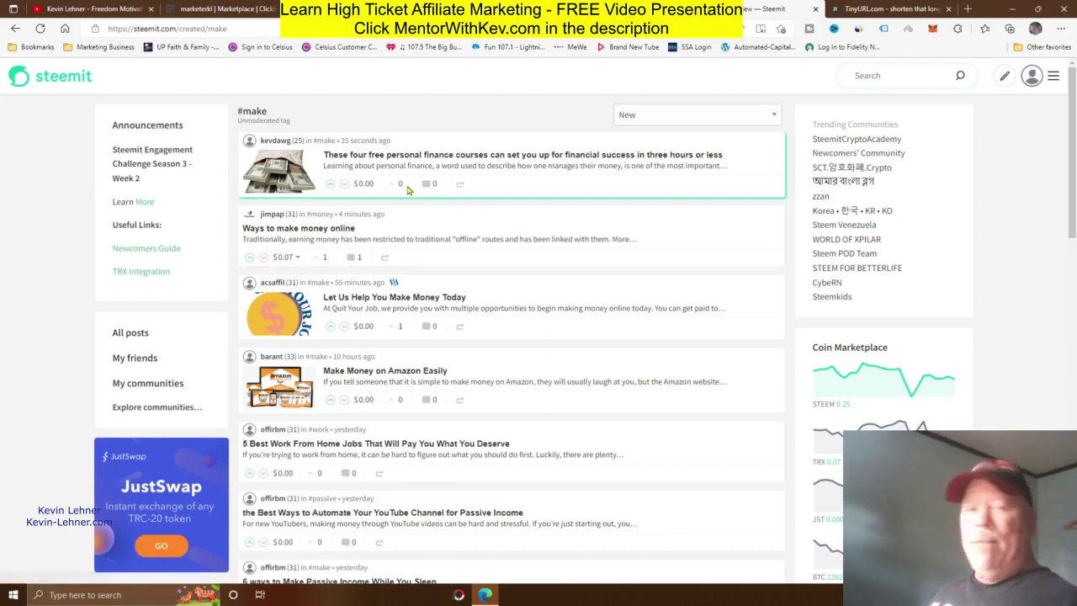
Step: Switch to the open YouTube page of the Freedom Motivator channel
left_click(89, 10)
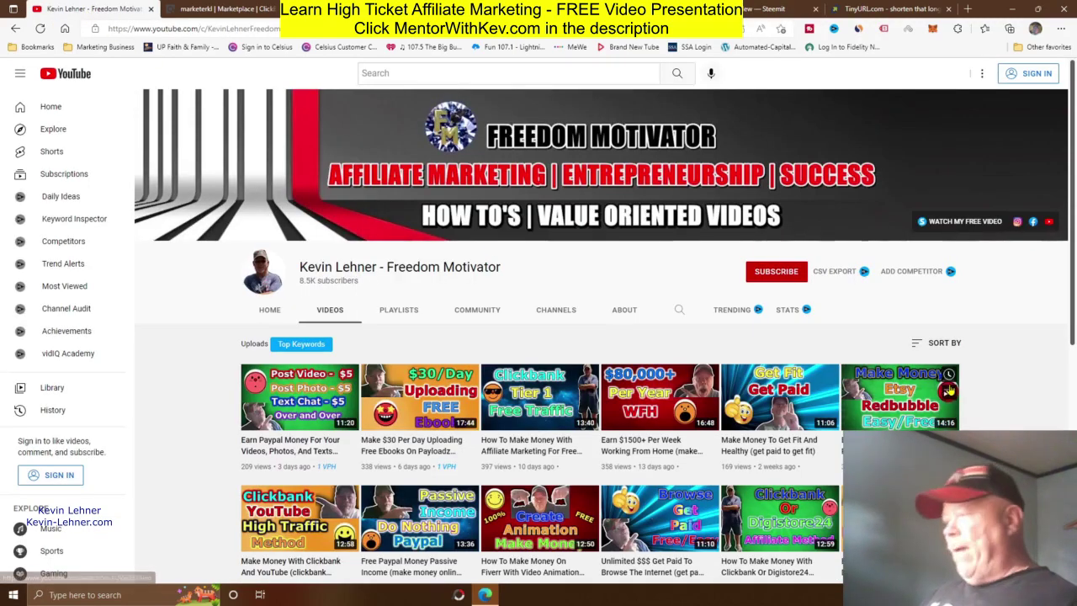